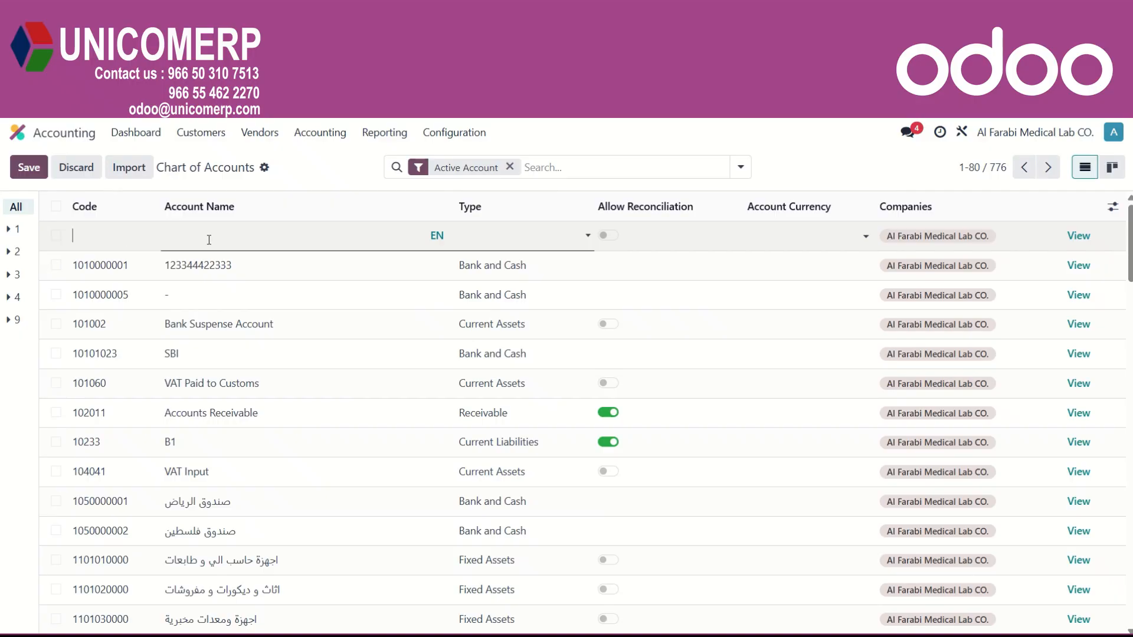
Create the account FDB with code 100011 and type Bank and Cash in the chart of accounts, and save it.
{"action": "left_click", "coordinate": [209, 239]}
{"action": "type", "text": "FDB"}
{"action": "left_click", "coordinate": [531, 236]}
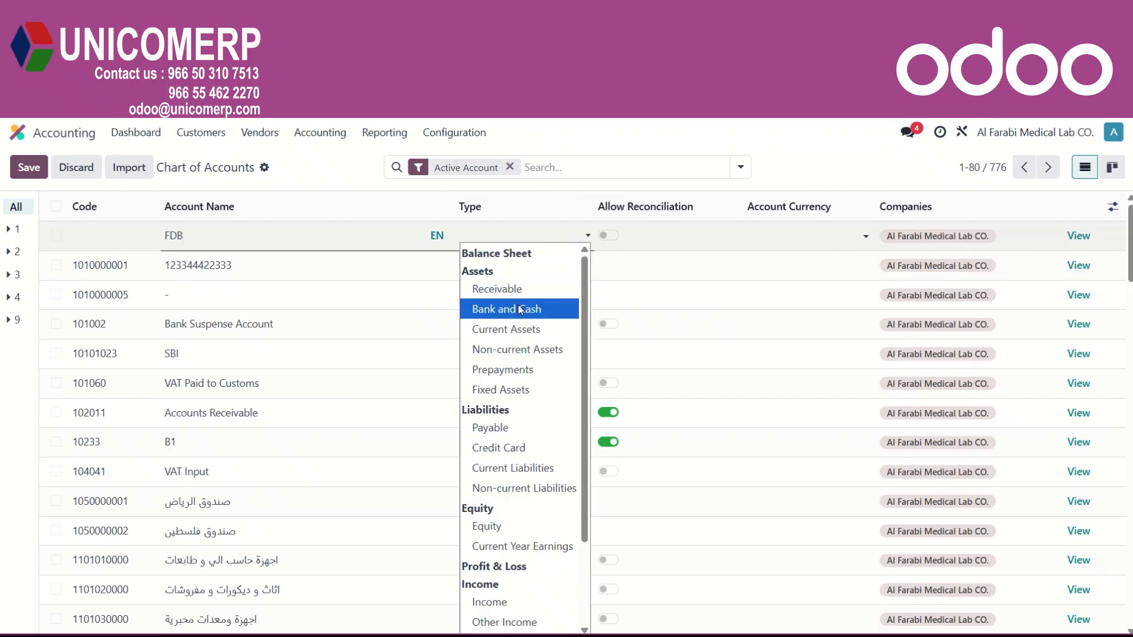
{"action": "left_click", "coordinate": [518, 305]}
{"action": "left_click", "coordinate": [101, 249]}
{"action": "type", "text": "1"}
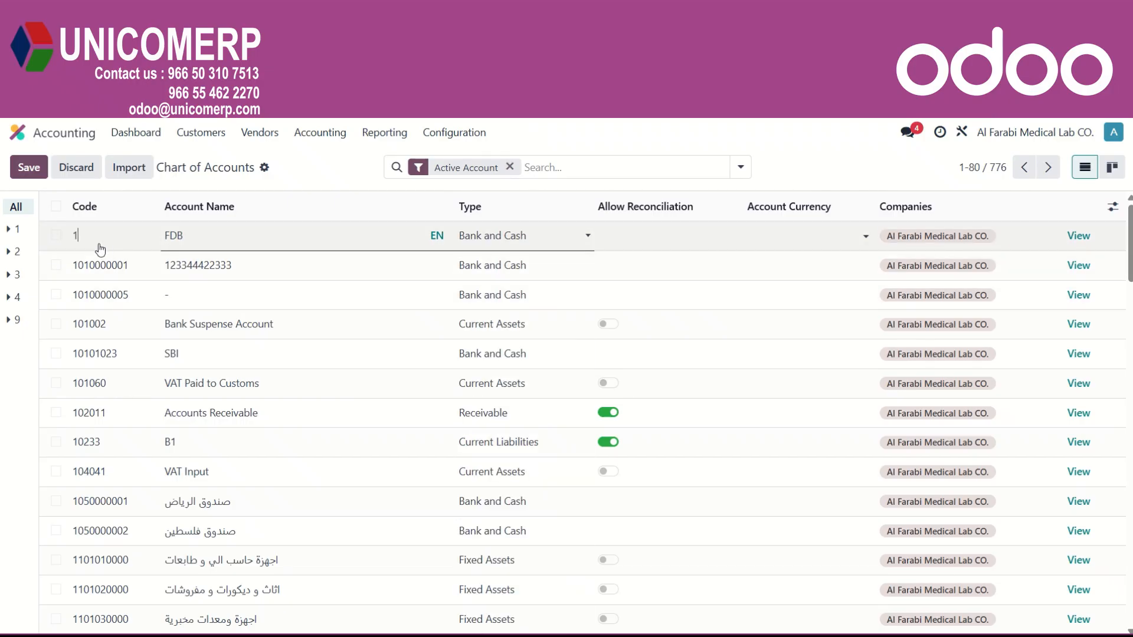
{"action": "type", "text": "00011"}
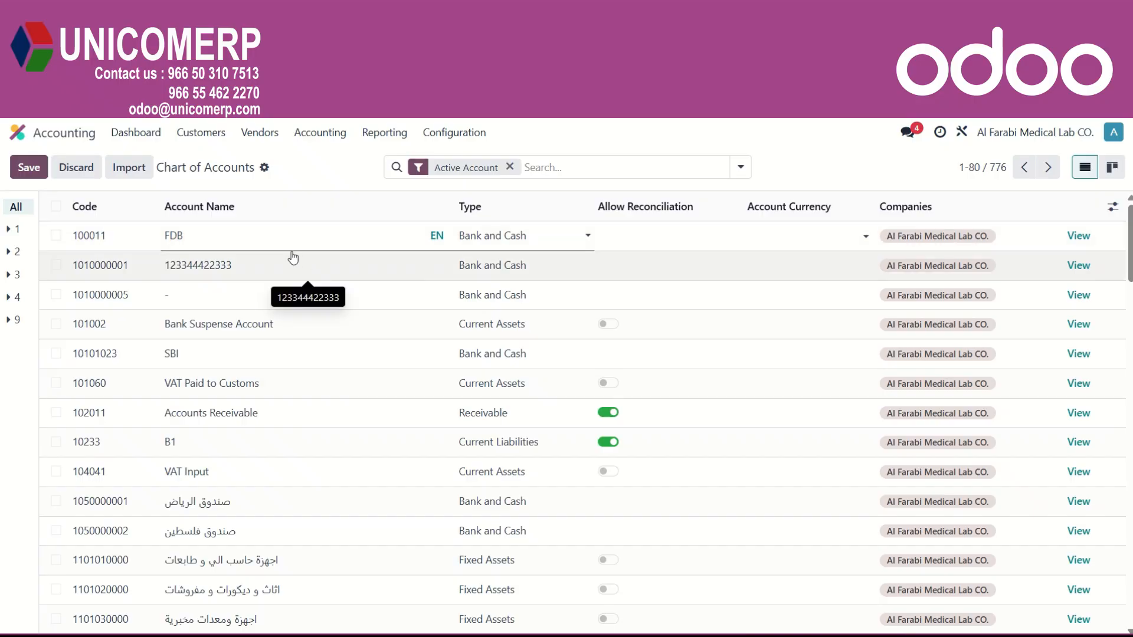
{"action": "left_click", "coordinate": [28, 168]}
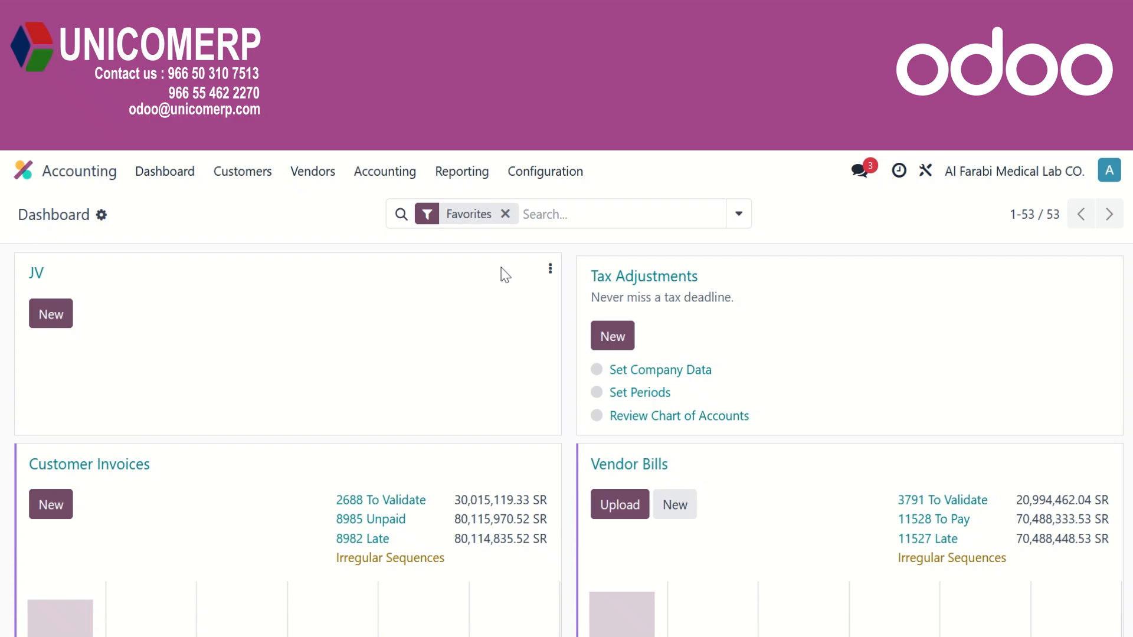
Create a new accounting journal named Bank FDB with the type Bank.
{"action": "left_click", "coordinate": [560, 187]}
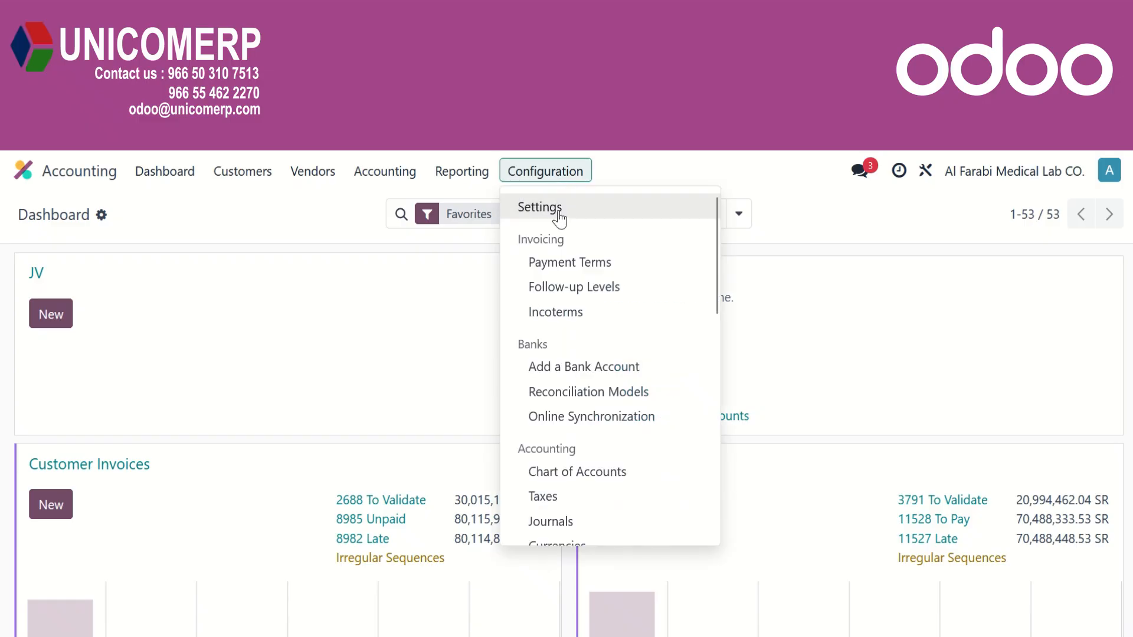
{"action": "left_click", "coordinate": [584, 527]}
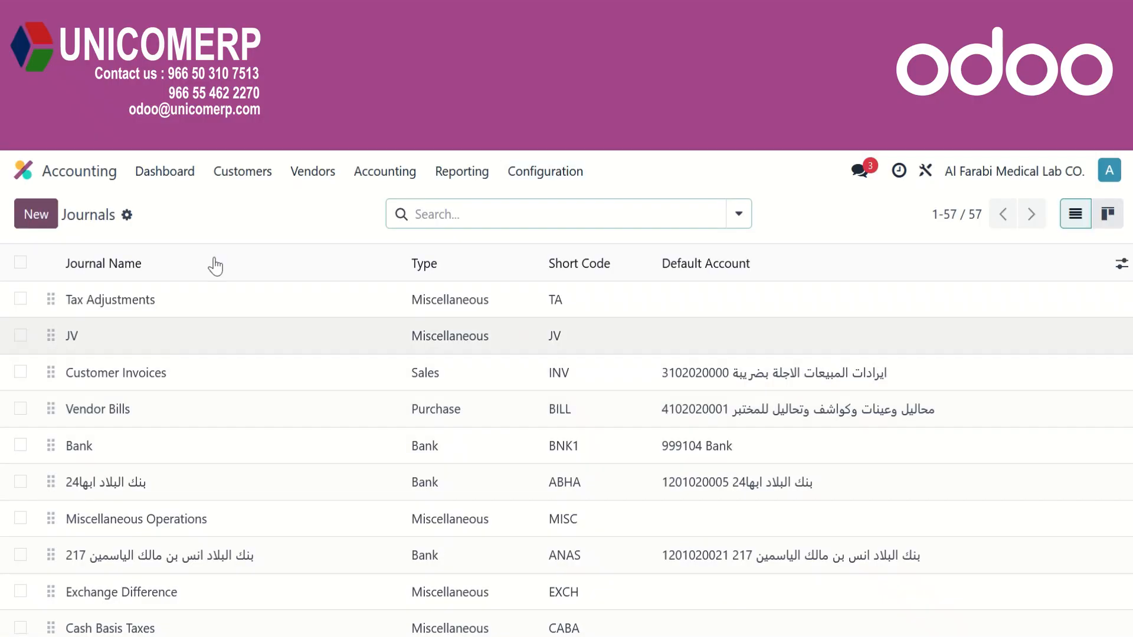
{"action": "left_click", "coordinate": [35, 213]}
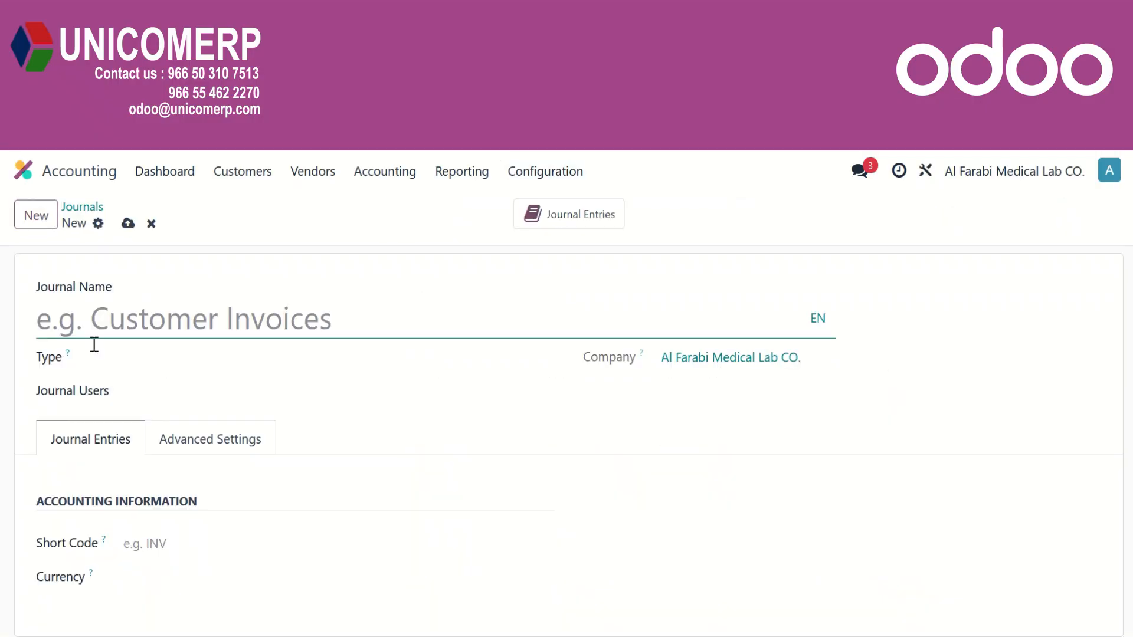
{"action": "left_click", "coordinate": [96, 321]}
{"action": "type", "text": "Ba"}
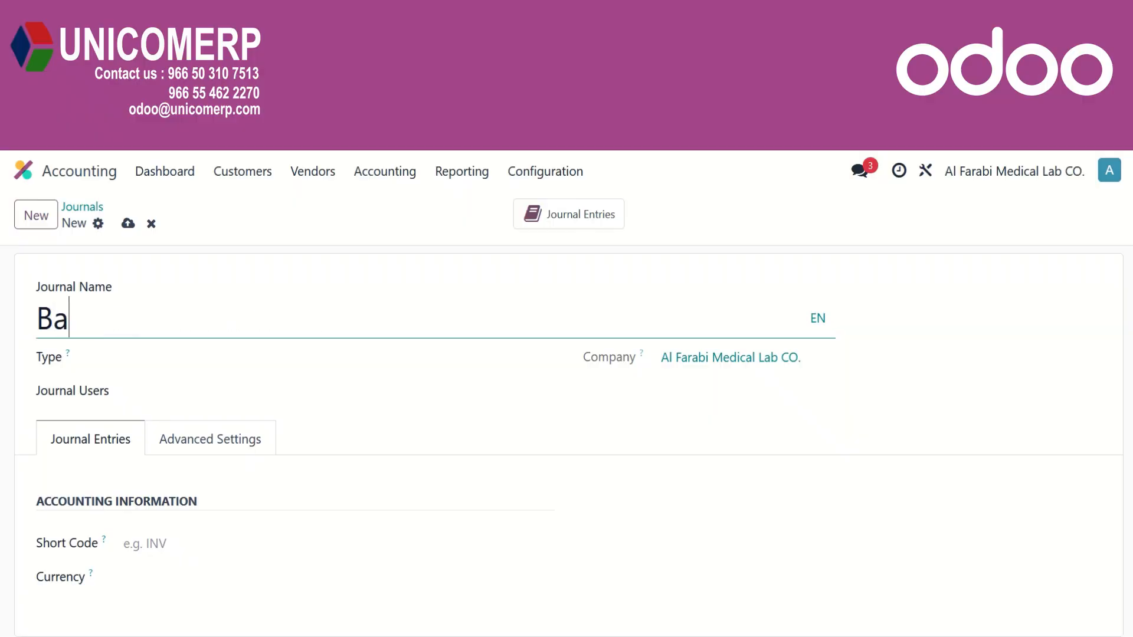
{"action": "type", "text": "nk F"}
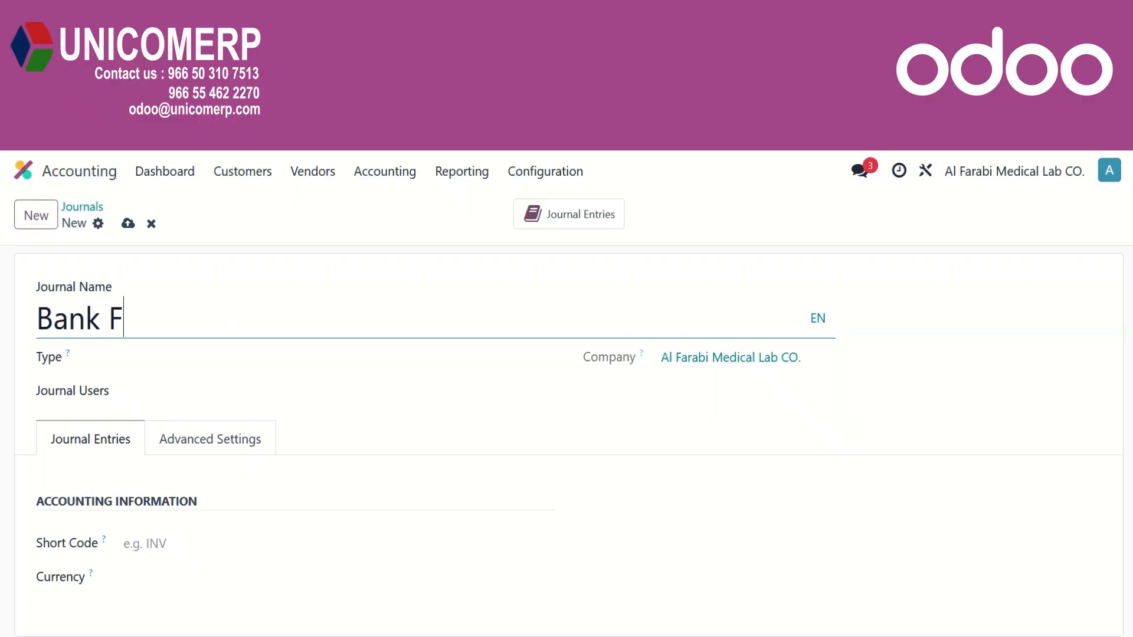
{"action": "type", "text": "DB"}
{"action": "left_click", "coordinate": [150, 351]}
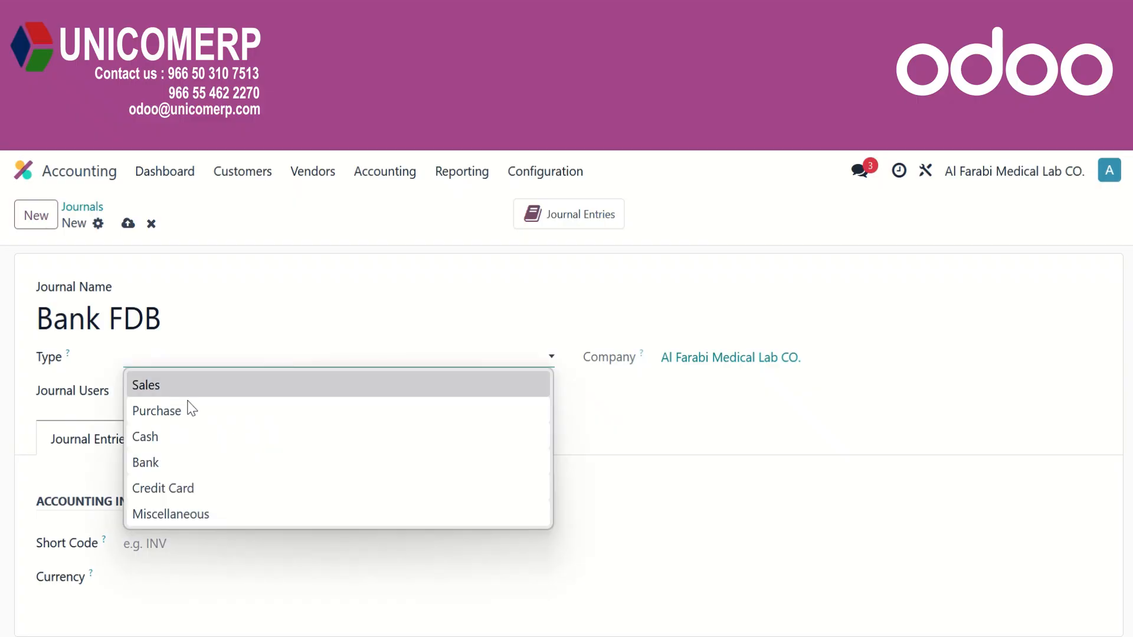
{"action": "left_click", "coordinate": [201, 466]}
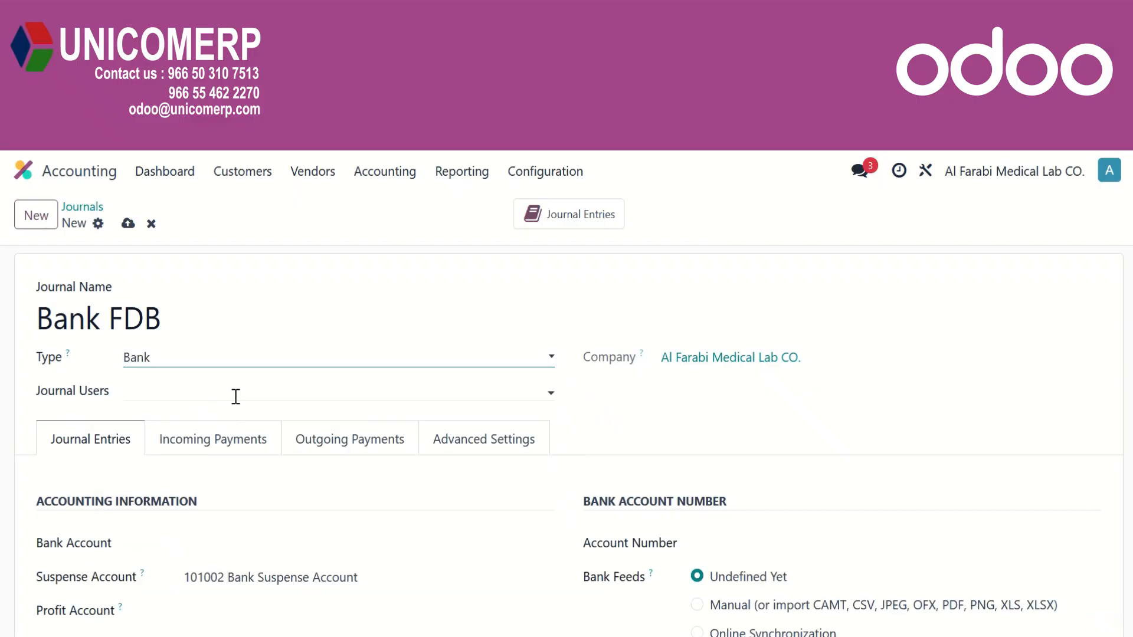
Set the new journal's bank account to 100011 FDB and save the journal.
{"action": "scroll", "coordinate": [251, 575], "scroll_direction": "down", "scroll_amount": 1}
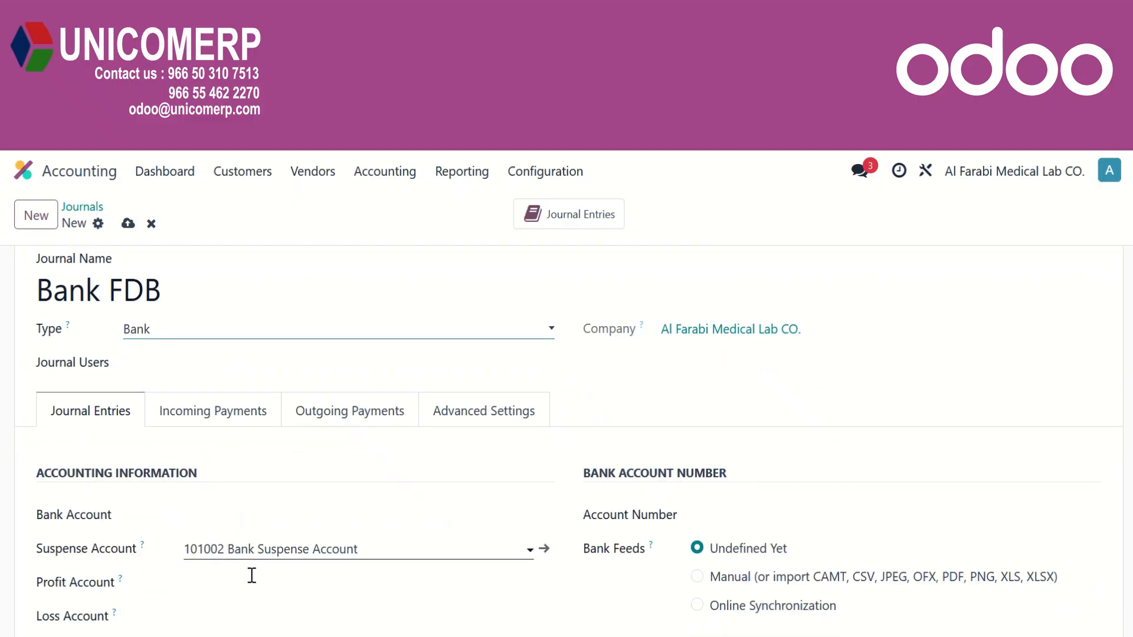
{"action": "scroll", "coordinate": [251, 573], "scroll_direction": "up", "scroll_amount": 1}
{"action": "scroll", "coordinate": [250, 541], "scroll_direction": "down", "scroll_amount": 2}
{"action": "left_click", "coordinate": [281, 443]}
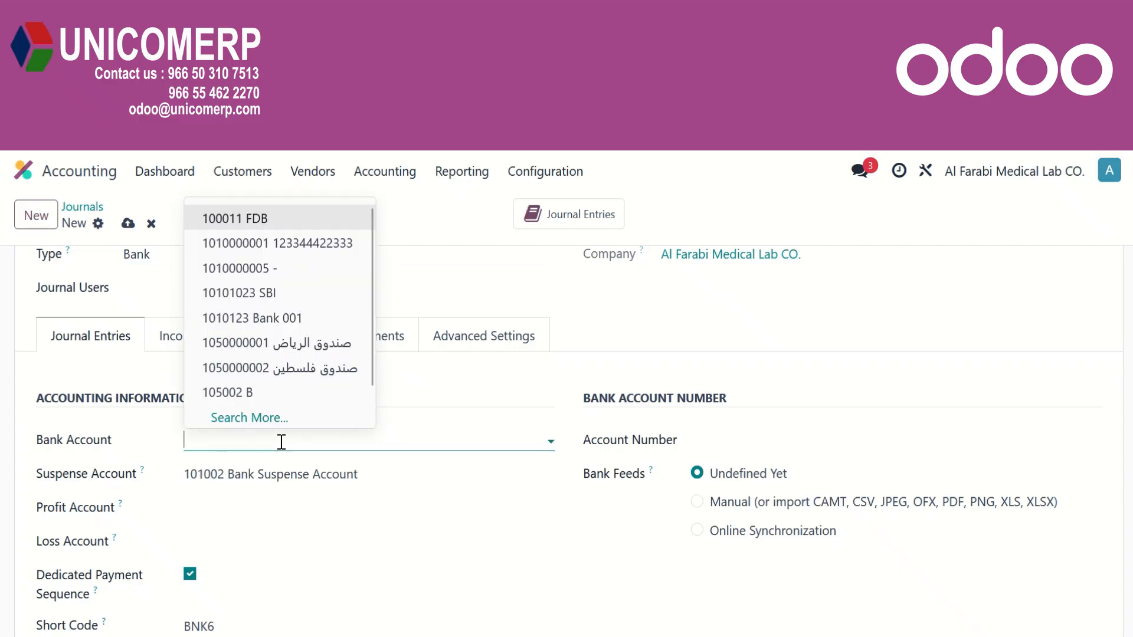
{"action": "left_click", "coordinate": [289, 217]}
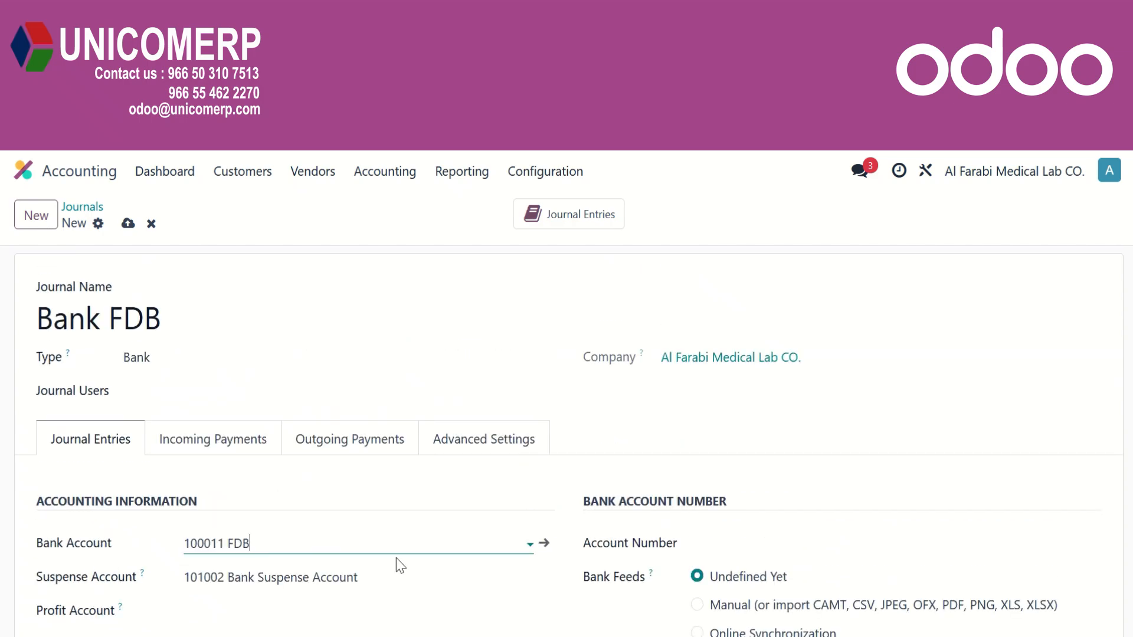
{"action": "scroll", "coordinate": [401, 583], "scroll_direction": "down", "scroll_amount": 2}
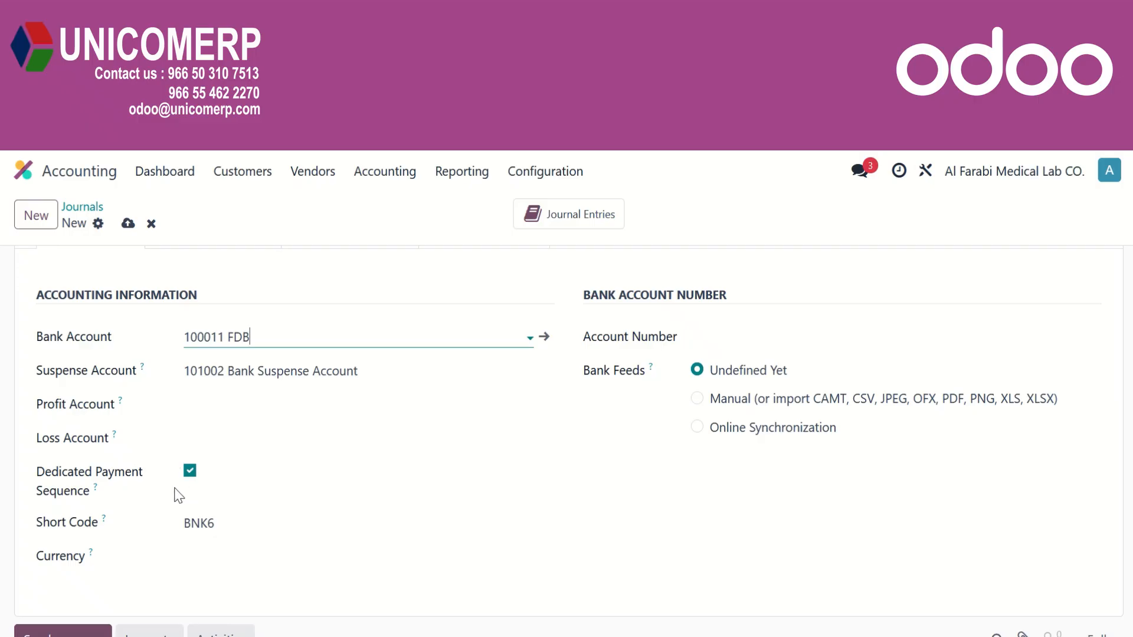
{"action": "left_click", "coordinate": [239, 404]}
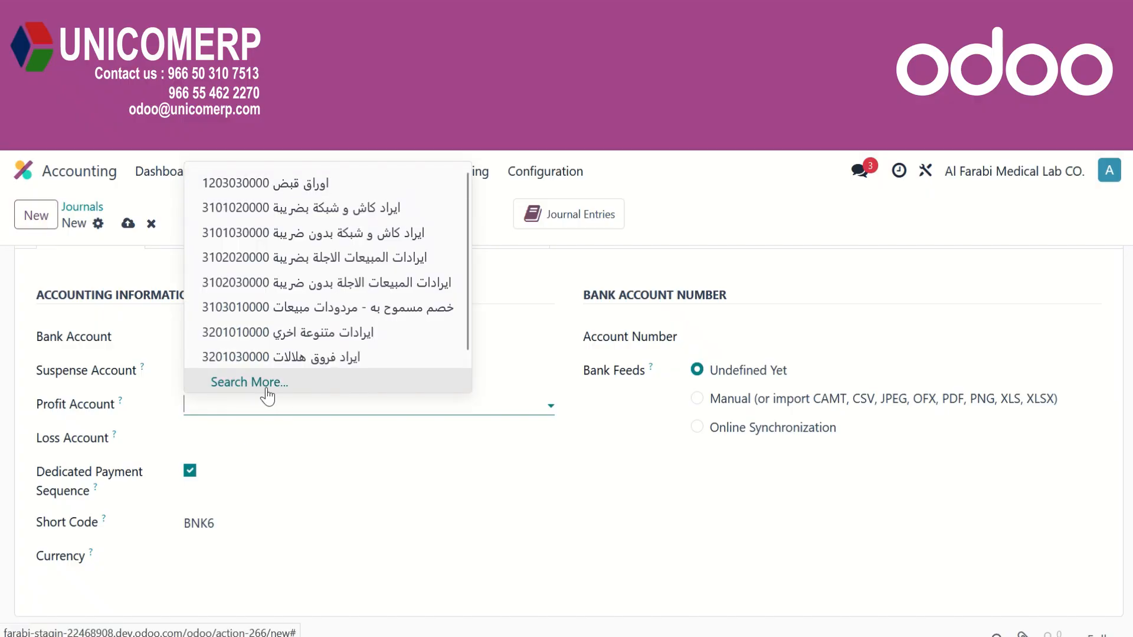
{"action": "left_click", "coordinate": [275, 459]}
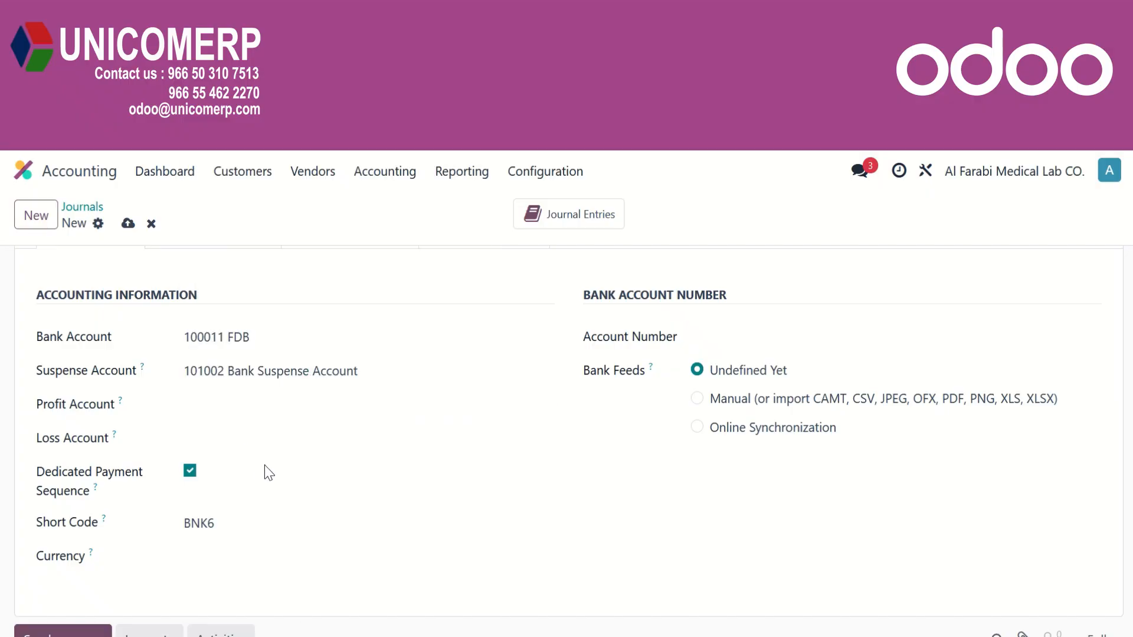
{"action": "scroll", "coordinate": [126, 483], "scroll_direction": "up", "scroll_amount": 4}
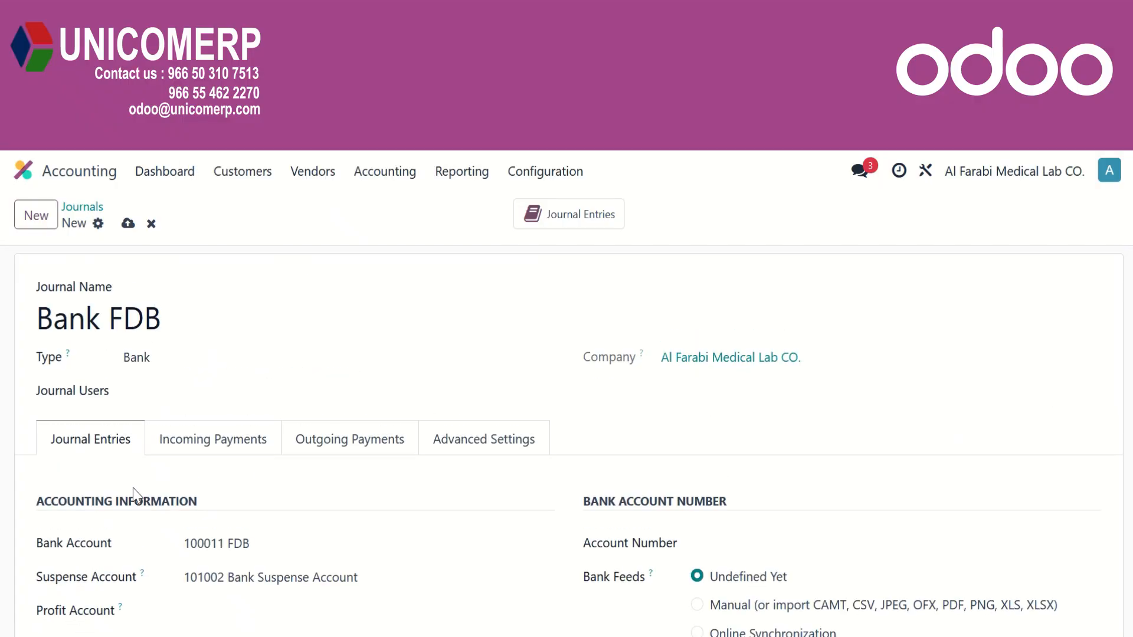
{"action": "left_click", "coordinate": [128, 227]}
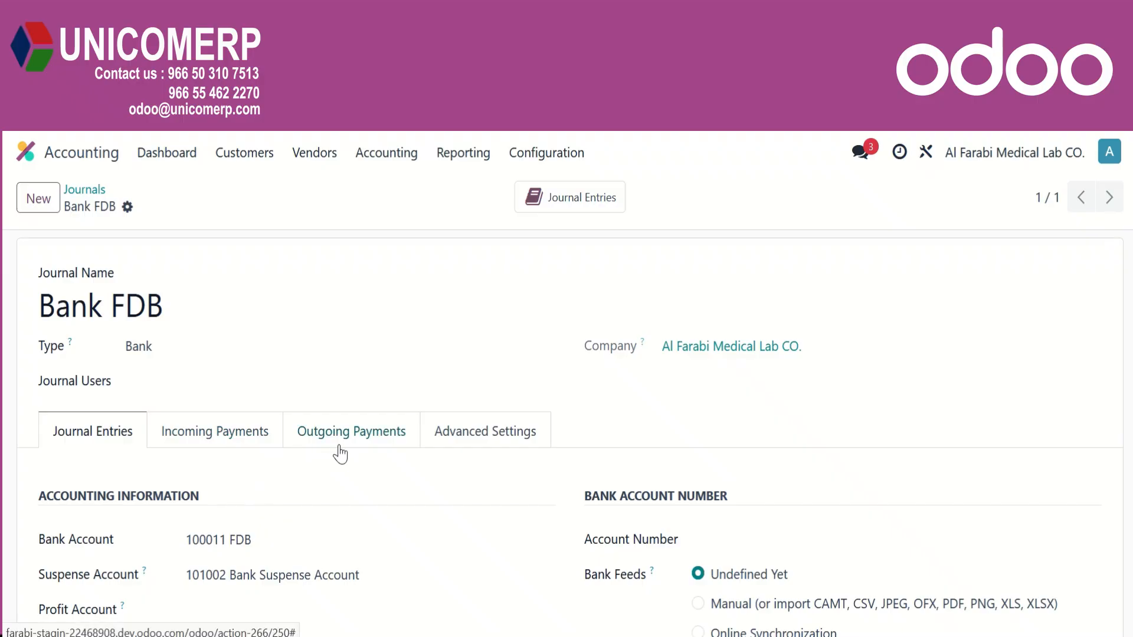
Set the outstanding receipts account of the journal's incoming Manual Payment method to 100011 FDB.
{"action": "left_click", "coordinate": [243, 450]}
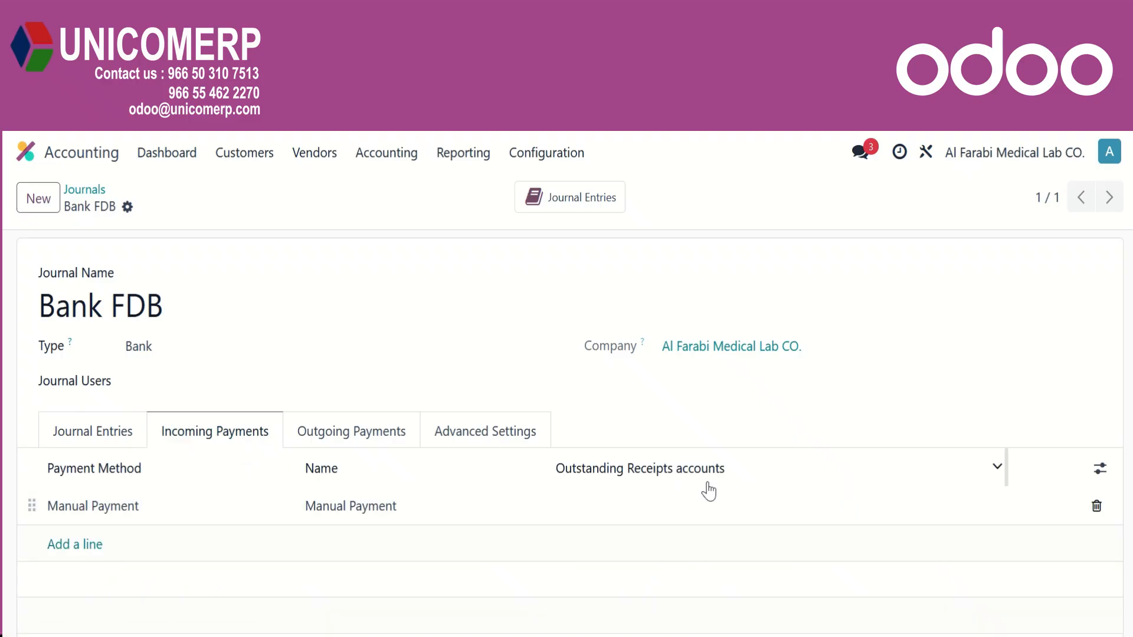
{"action": "left_click", "coordinate": [684, 512]}
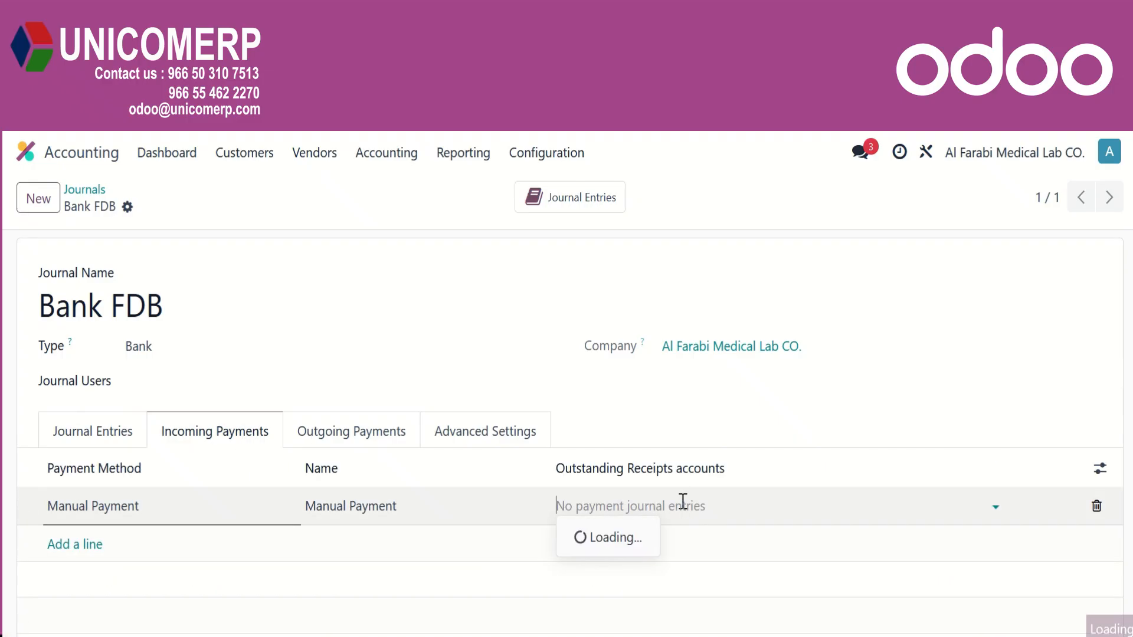
{"action": "left_click", "coordinate": [671, 287]}
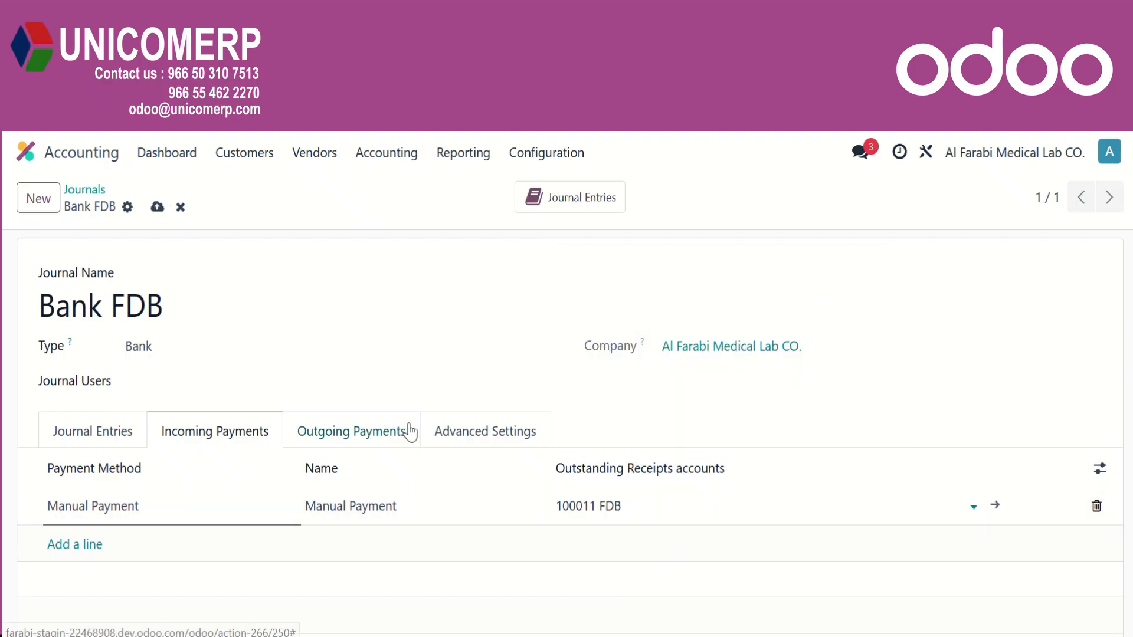
Set the outstanding payments account of the journal's outgoing Manual Payment method to 100011 FDB.
{"action": "left_click", "coordinate": [371, 432]}
{"action": "left_click", "coordinate": [723, 508]}
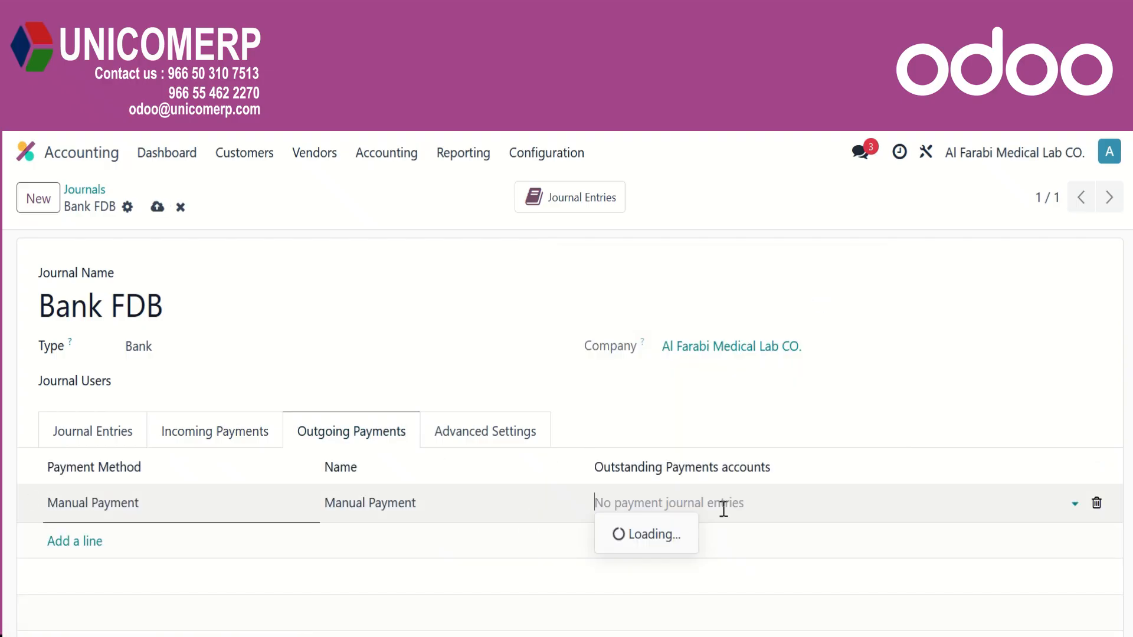
{"action": "left_click", "coordinate": [691, 286]}
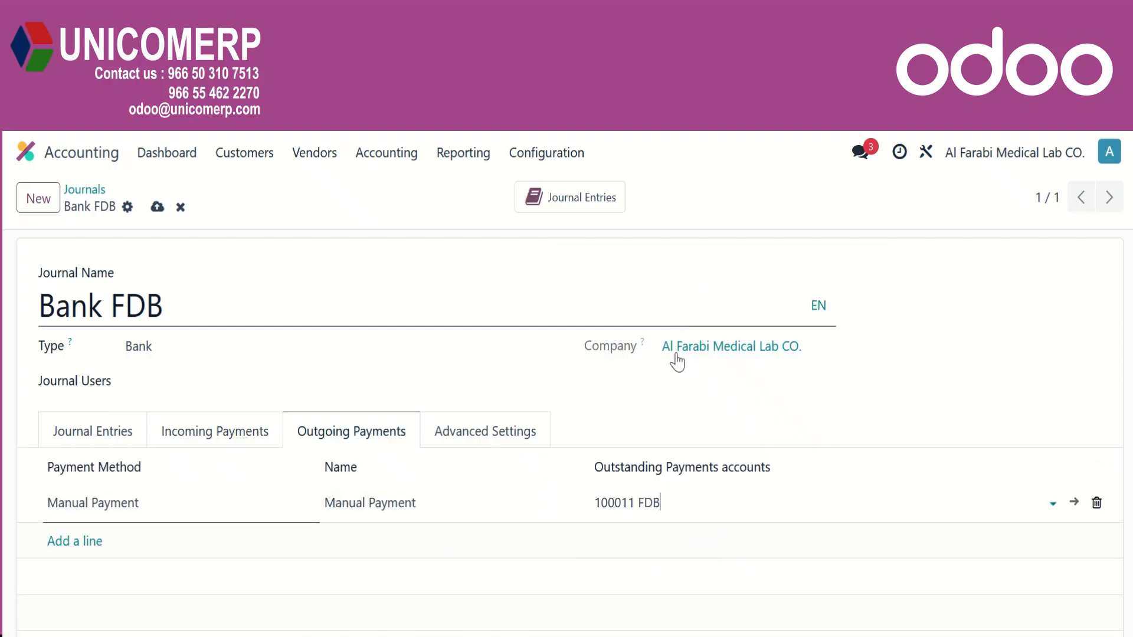
{"action": "left_click", "coordinate": [694, 452]}
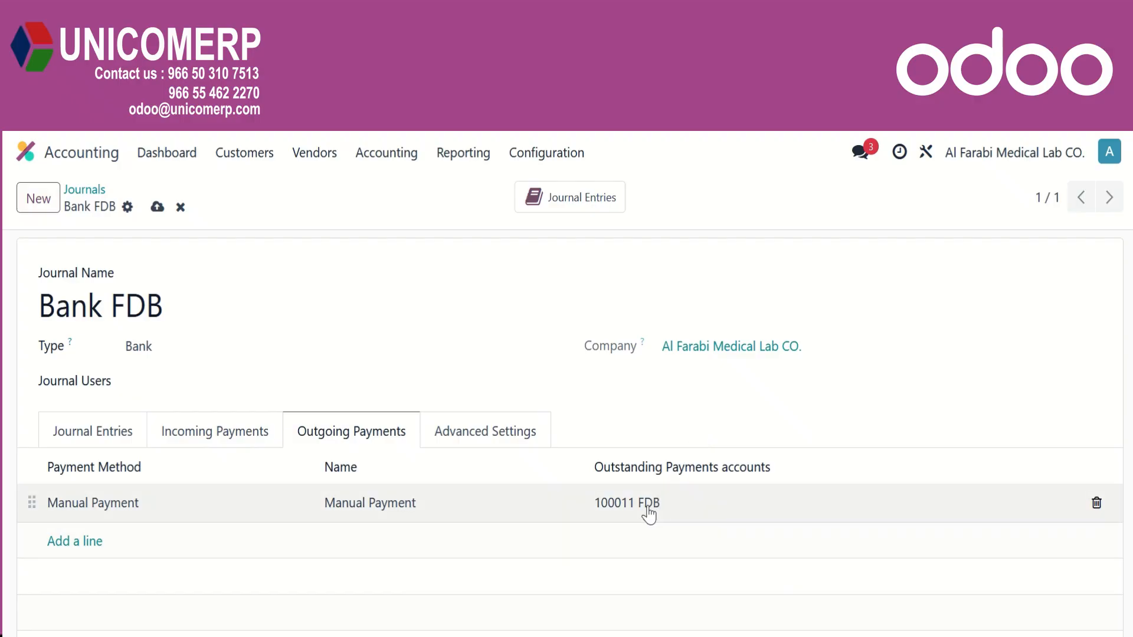
{"action": "left_click", "coordinate": [280, 444]}
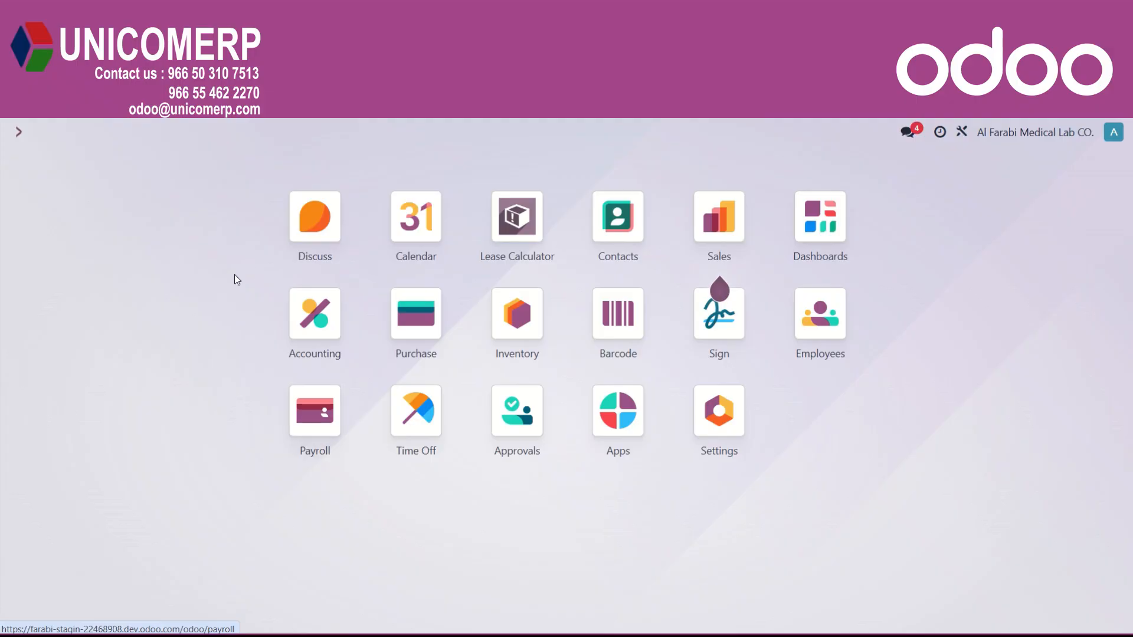
Start a new customer record from the customer list of the Accounting app.
{"action": "left_click", "coordinate": [314, 318]}
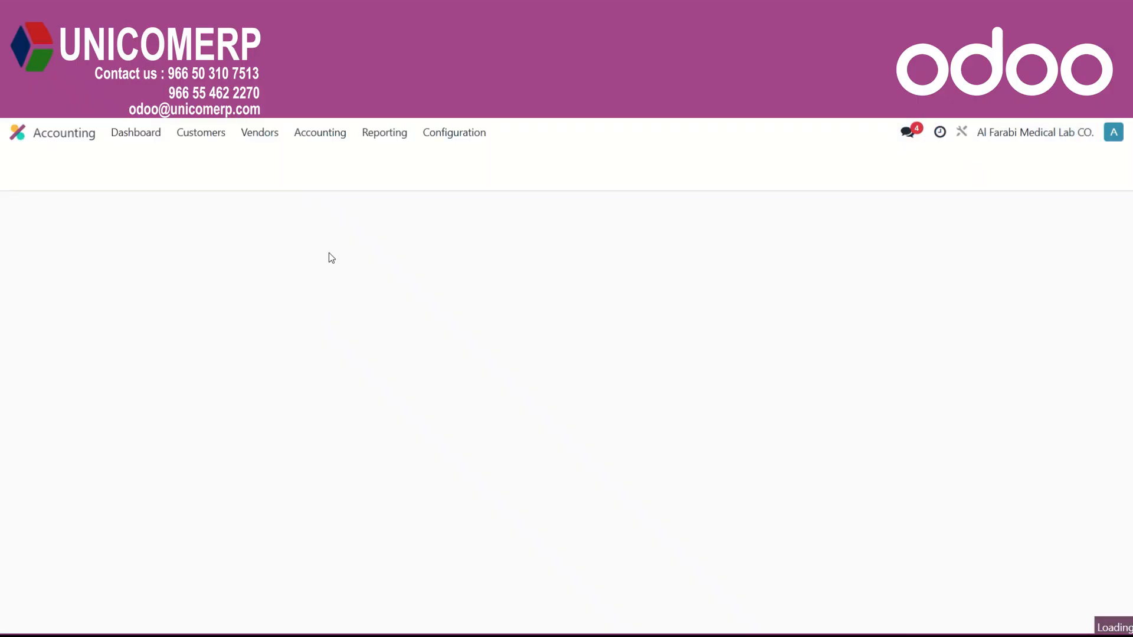
{"action": "left_click", "coordinate": [201, 132]}
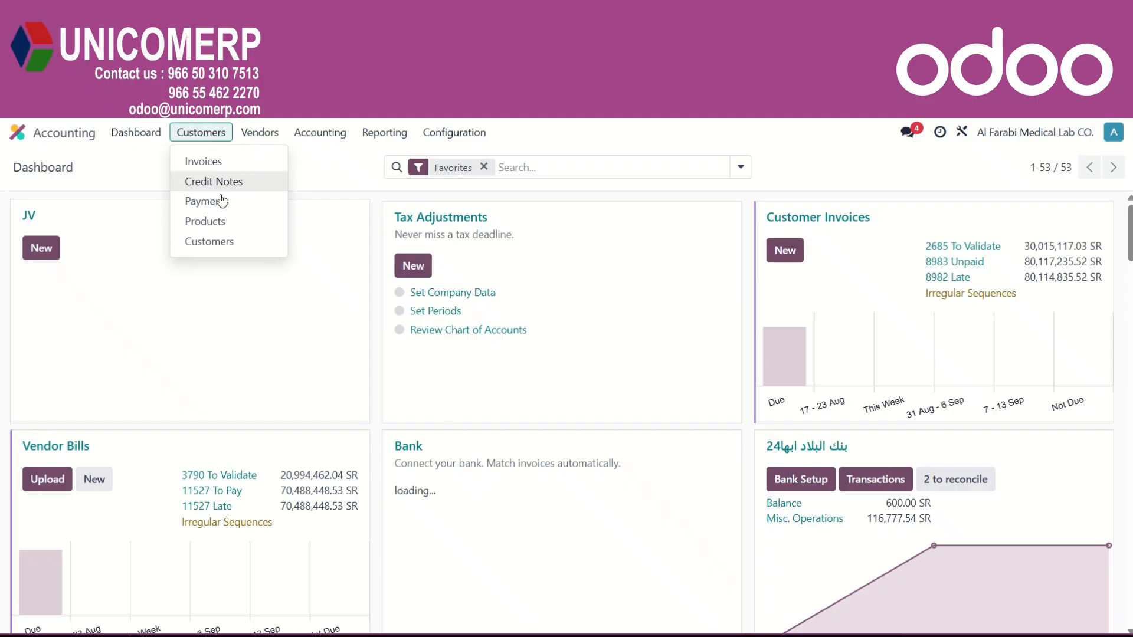
{"action": "left_click", "coordinate": [222, 239]}
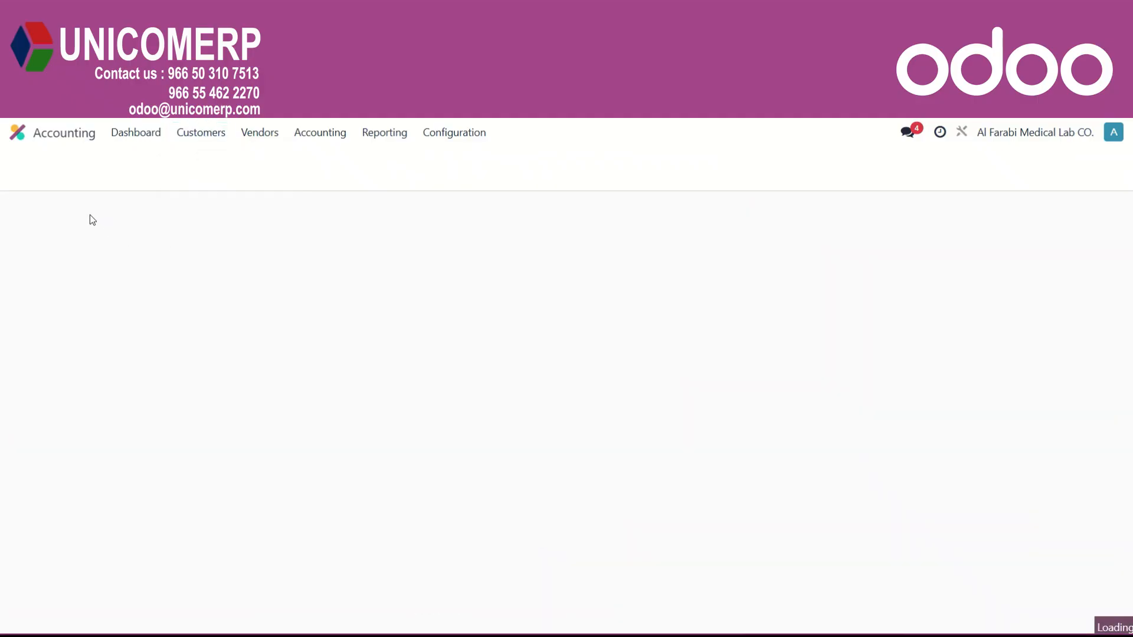
{"action": "left_click", "coordinate": [38, 168]}
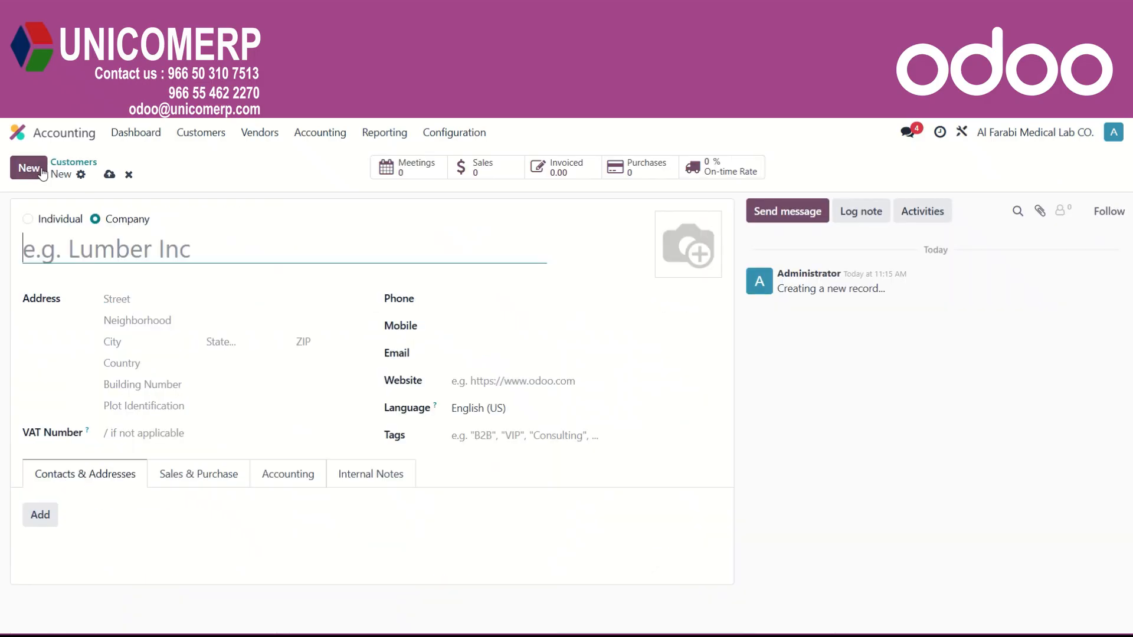
Set the new customer's type to Individual and enter the customer's name.
{"action": "left_click", "coordinate": [27, 219]}
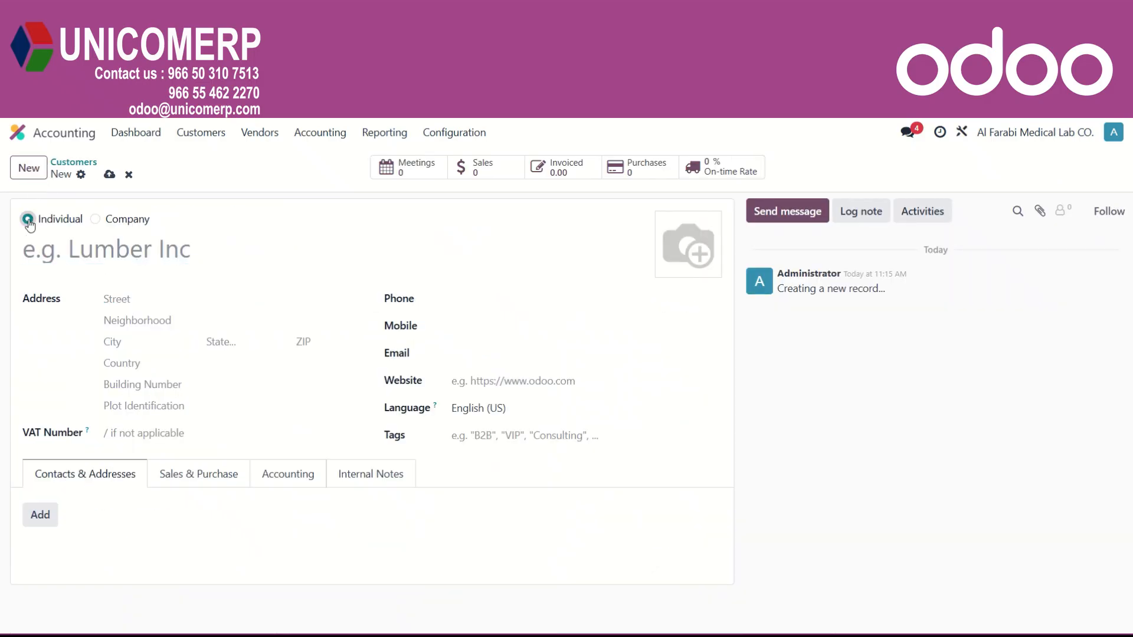
{"action": "left_click", "coordinate": [83, 246]}
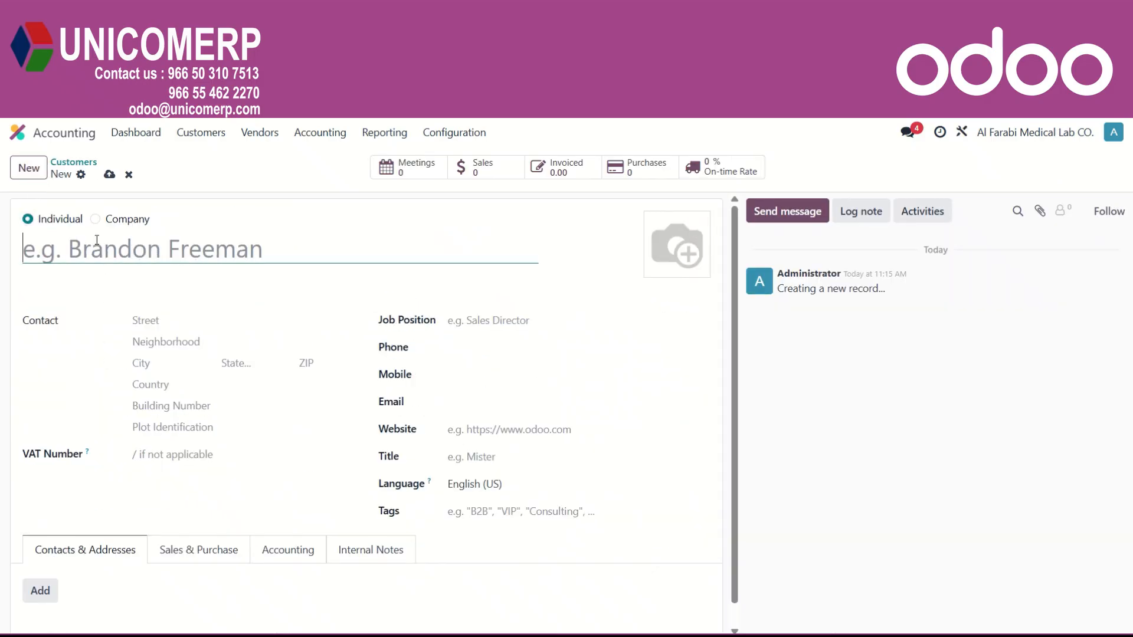
{"action": "type", "text": "ALF"}
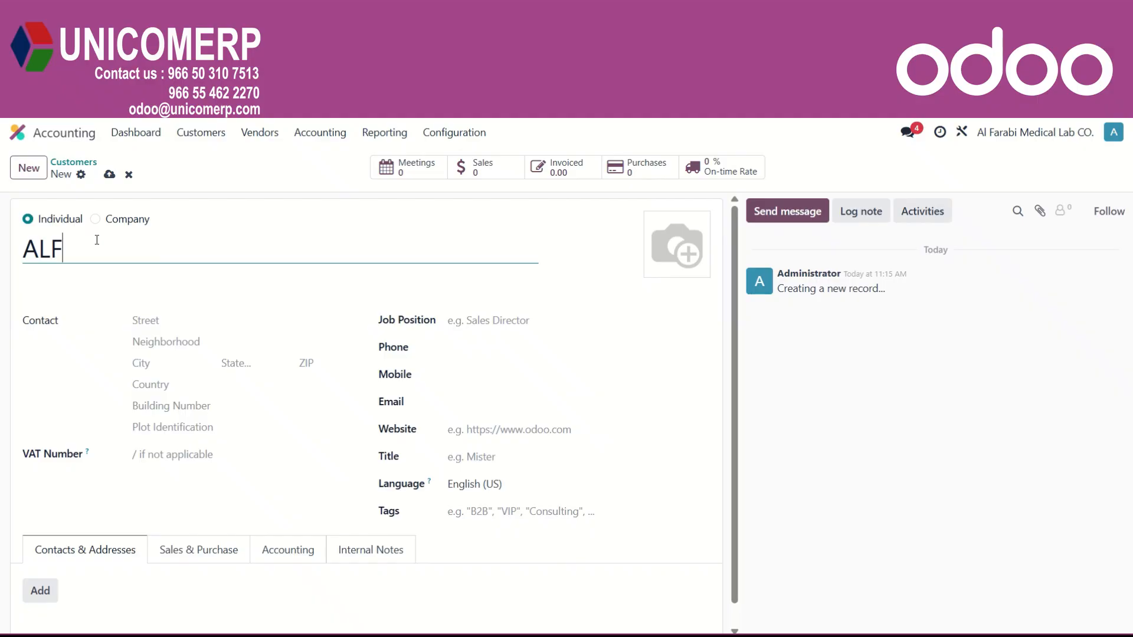
{"action": "type", "text": "IYA"}
{"action": "left_click", "coordinate": [96, 221]}
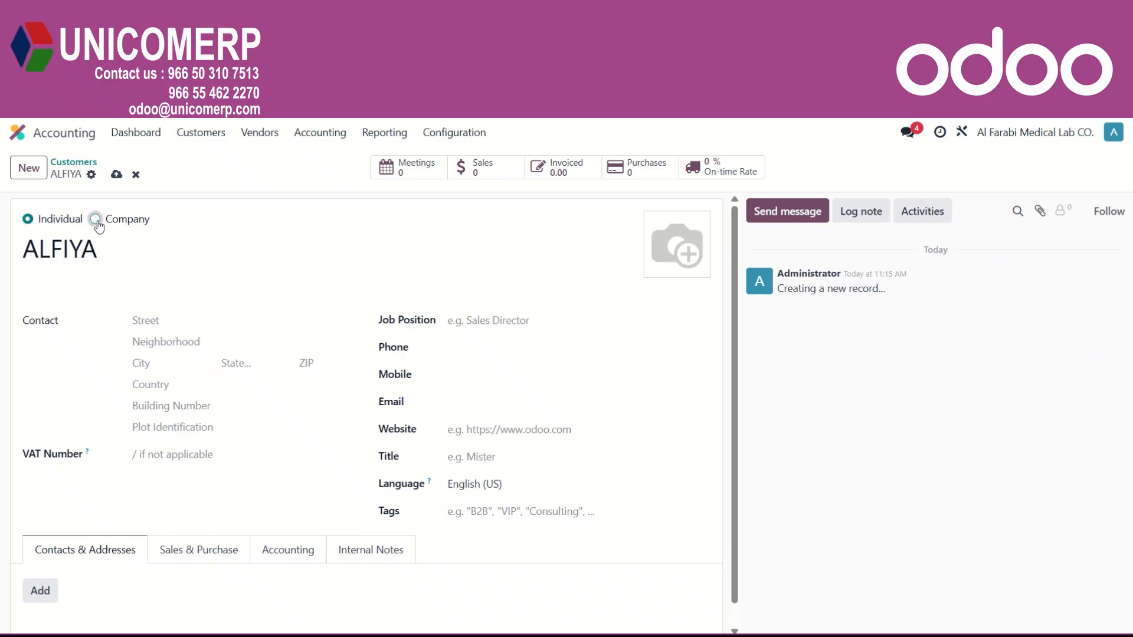
{"action": "left_click", "coordinate": [28, 219]}
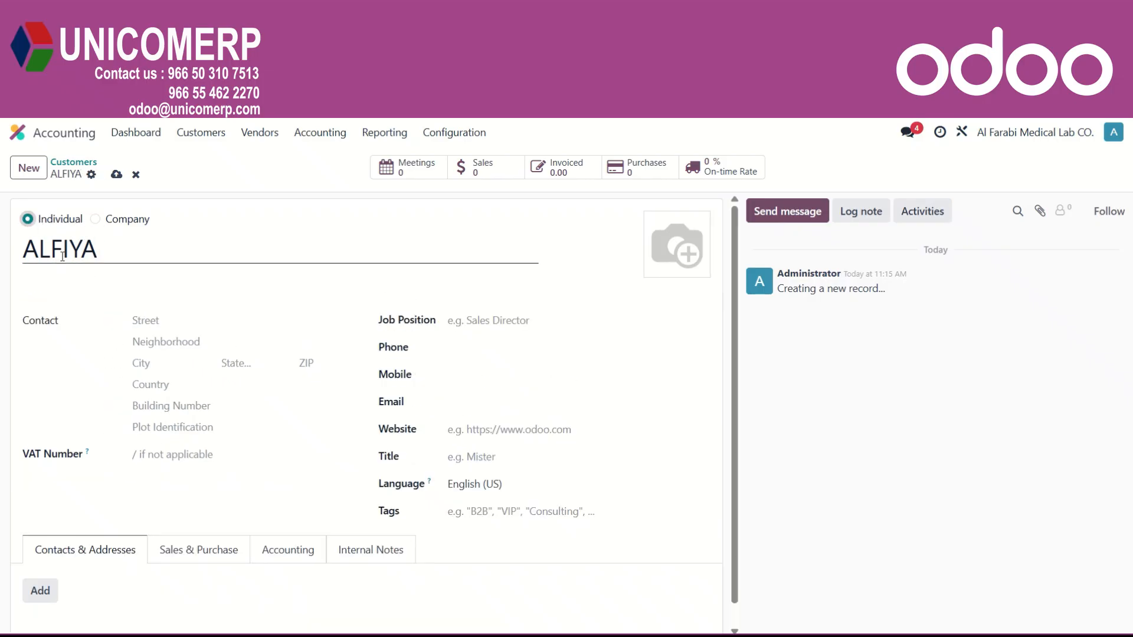
Link the new customer to Al Jazeera Hospitals as the parent company.
{"action": "left_click", "coordinate": [67, 283]}
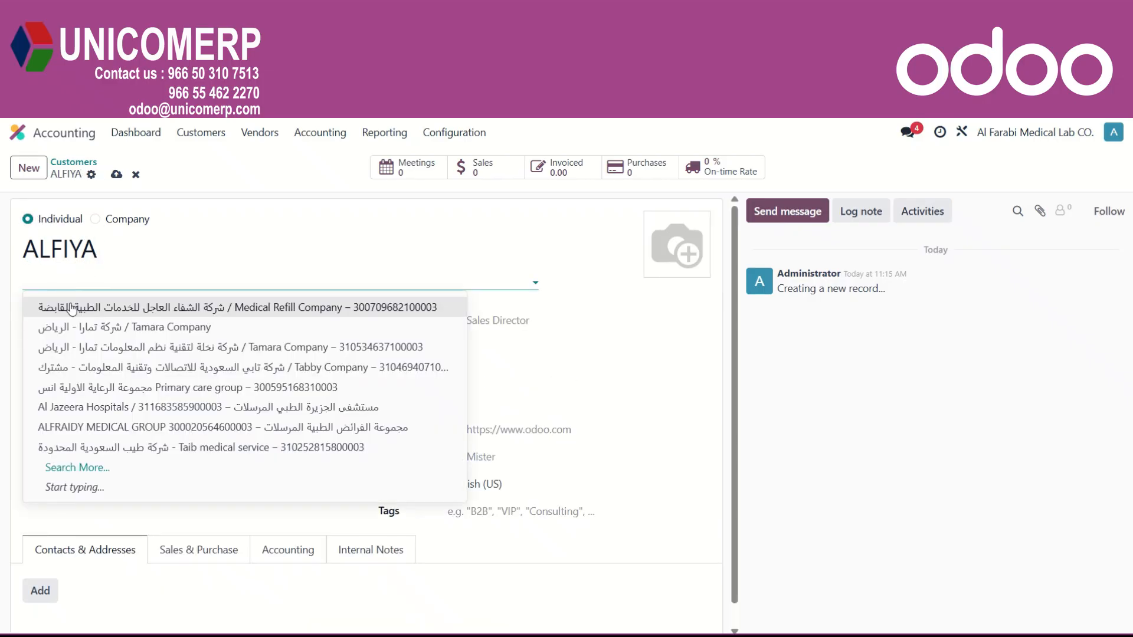
{"action": "left_click", "coordinate": [88, 407]}
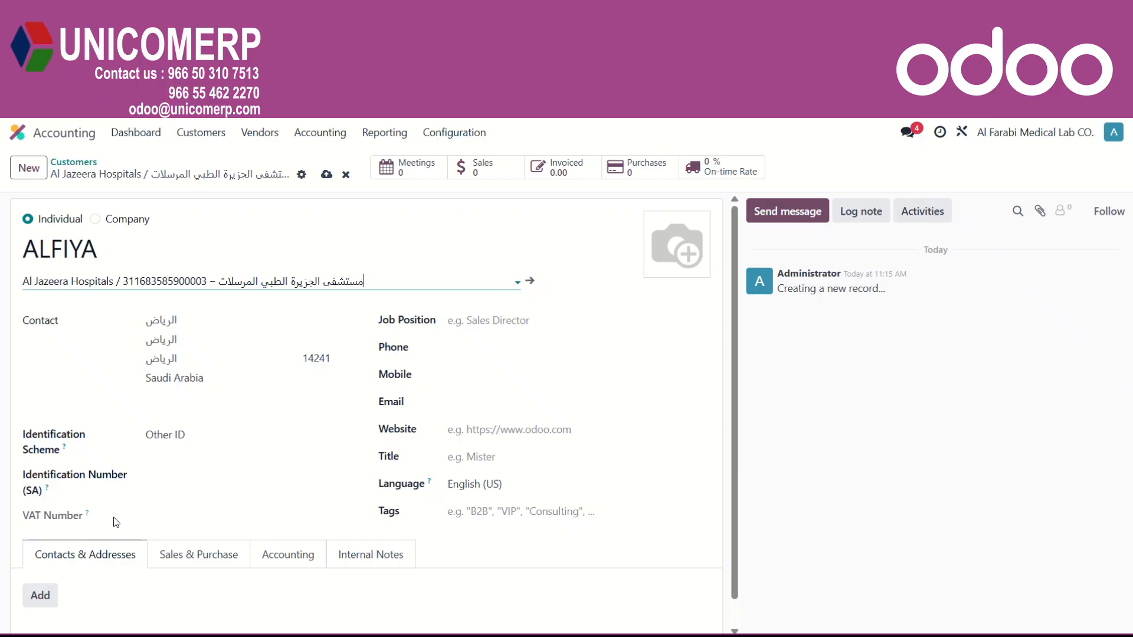
Examine the customer's identification number, phone, mobile, email, website, title and tags fields and their available choices.
{"action": "left_click", "coordinate": [227, 478]}
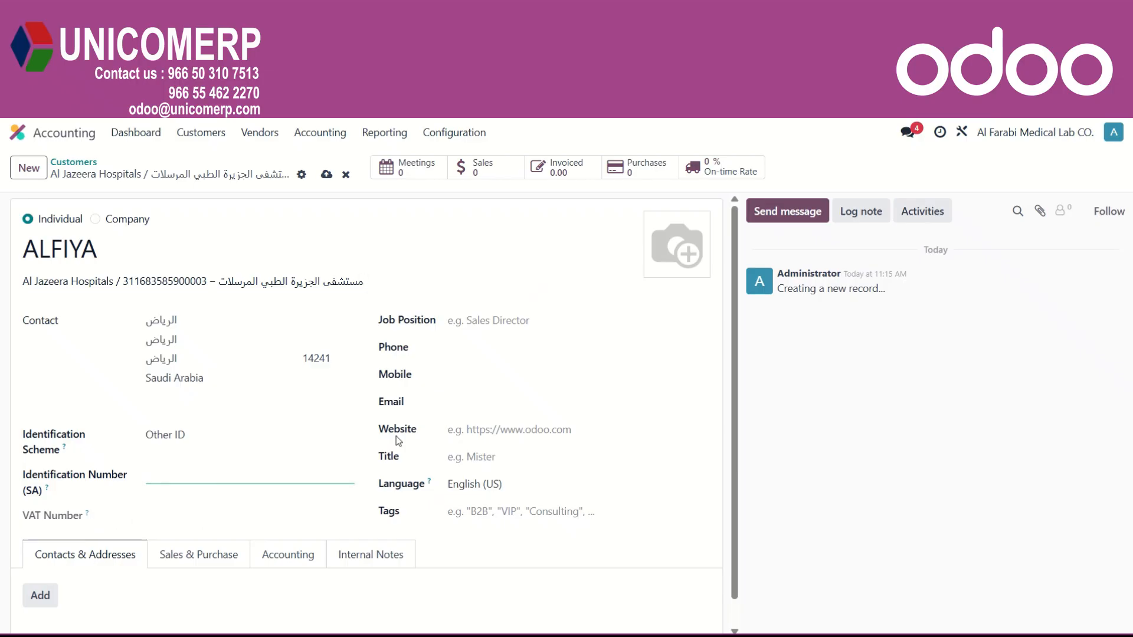
{"action": "left_click", "coordinate": [508, 347]}
{"action": "left_click", "coordinate": [472, 374]}
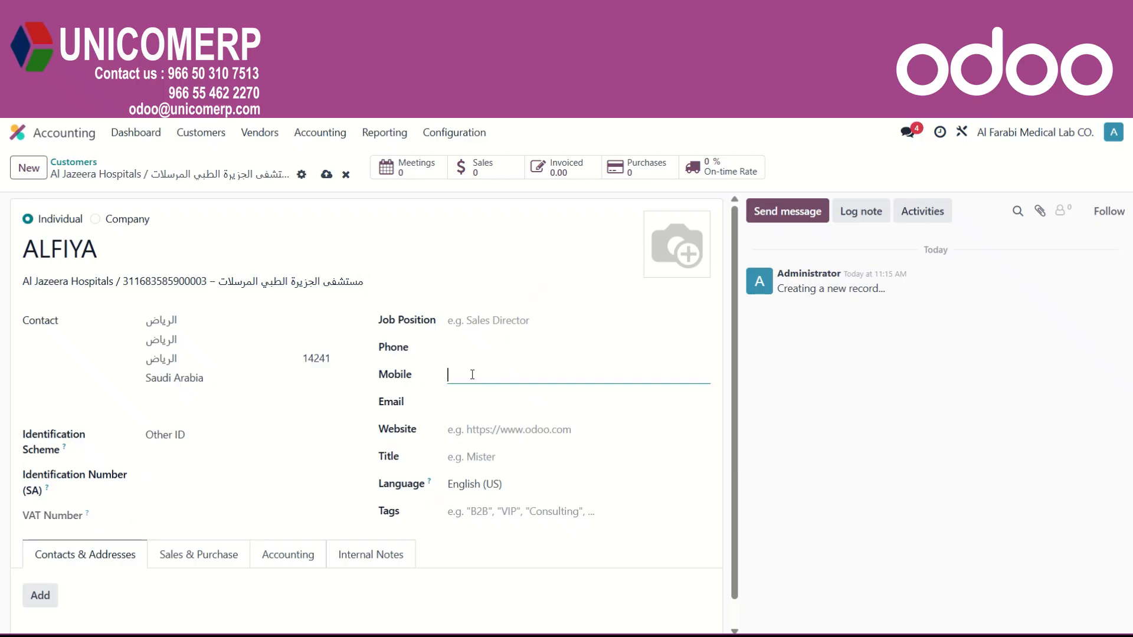
{"action": "left_click", "coordinate": [472, 403]}
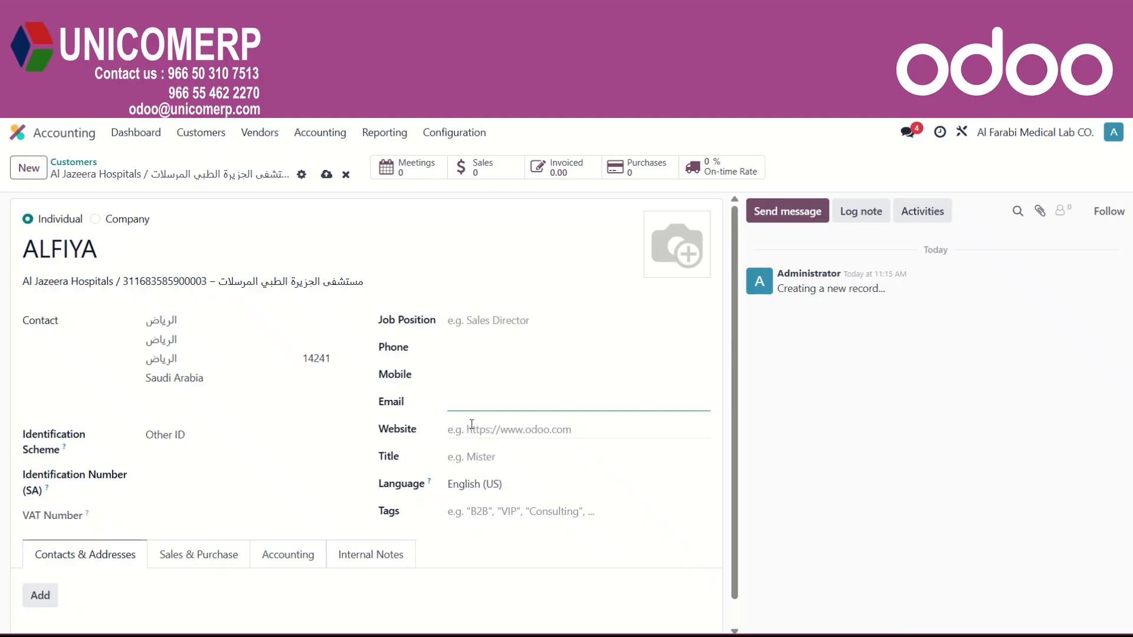
{"action": "left_click", "coordinate": [470, 427]}
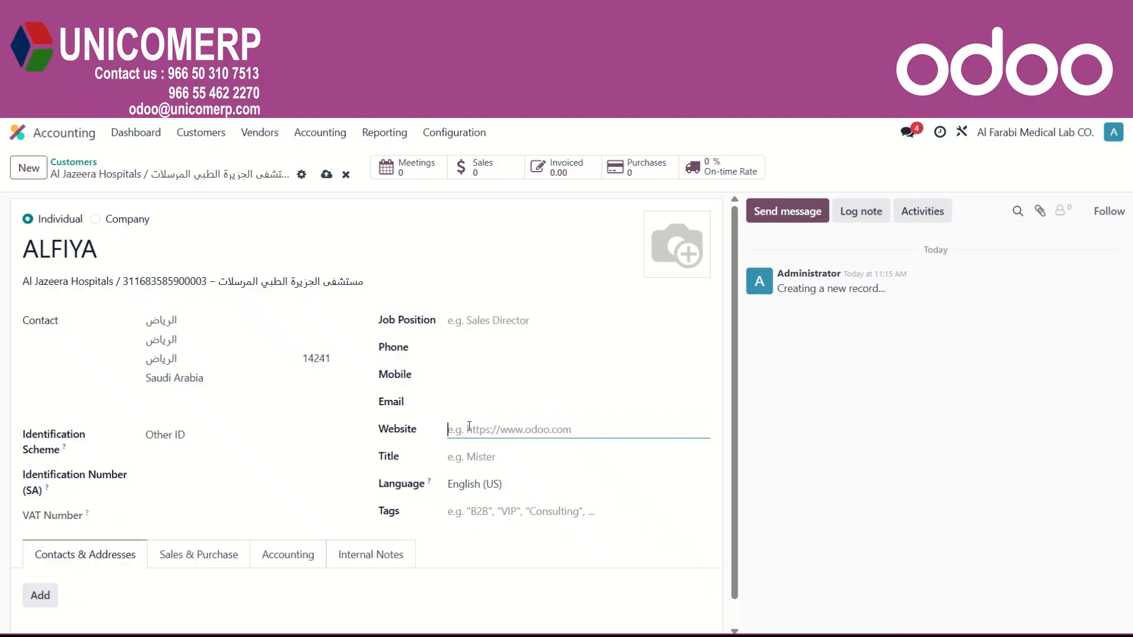
{"action": "left_click", "coordinate": [527, 457]}
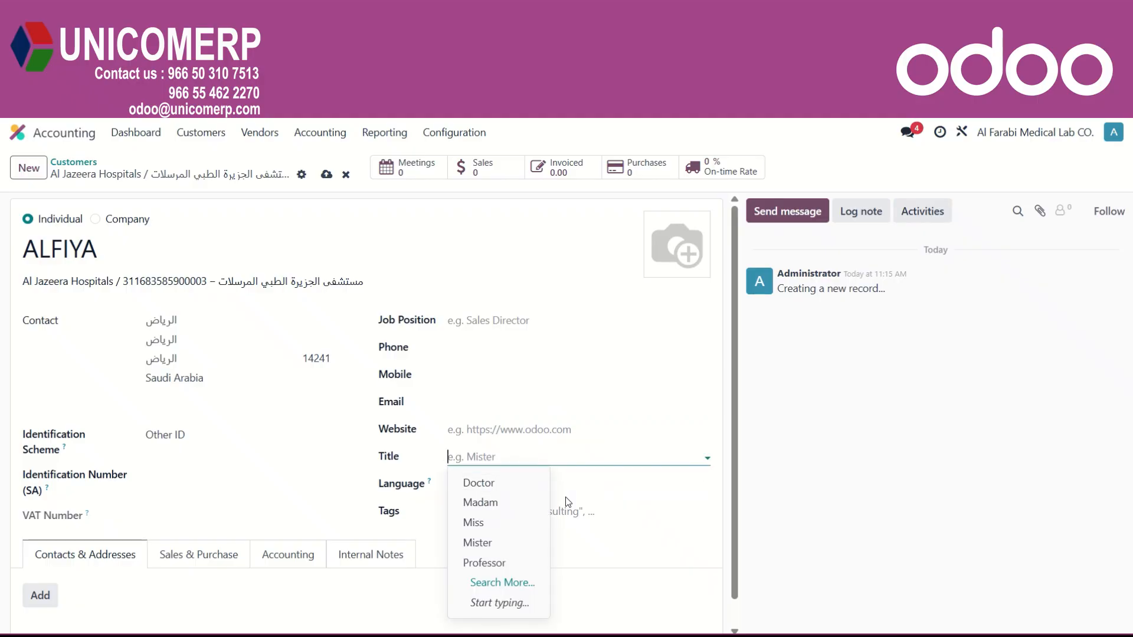
{"action": "left_click", "coordinate": [544, 512]}
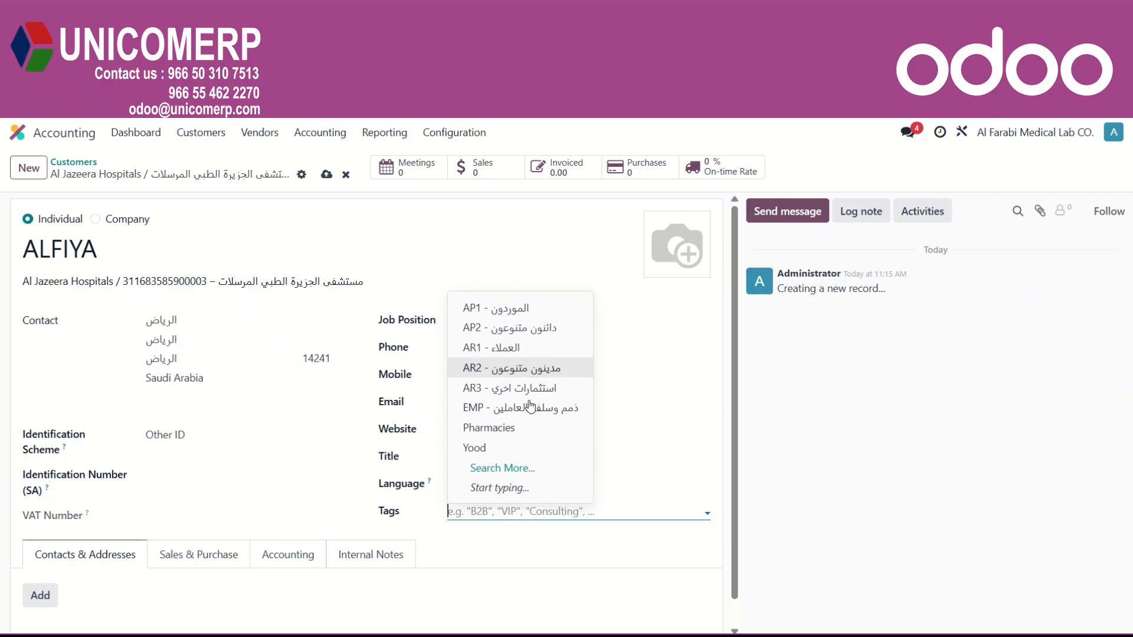
{"action": "left_click", "coordinate": [93, 556]}
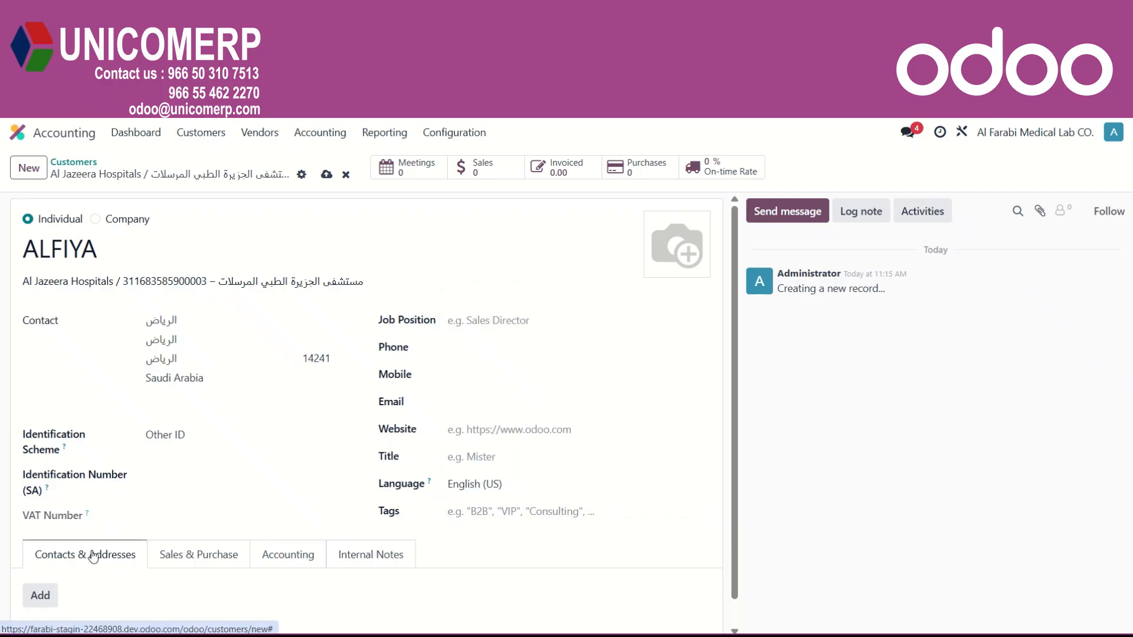
{"action": "scroll", "coordinate": [92, 557], "scroll_direction": "down", "scroll_amount": 1}
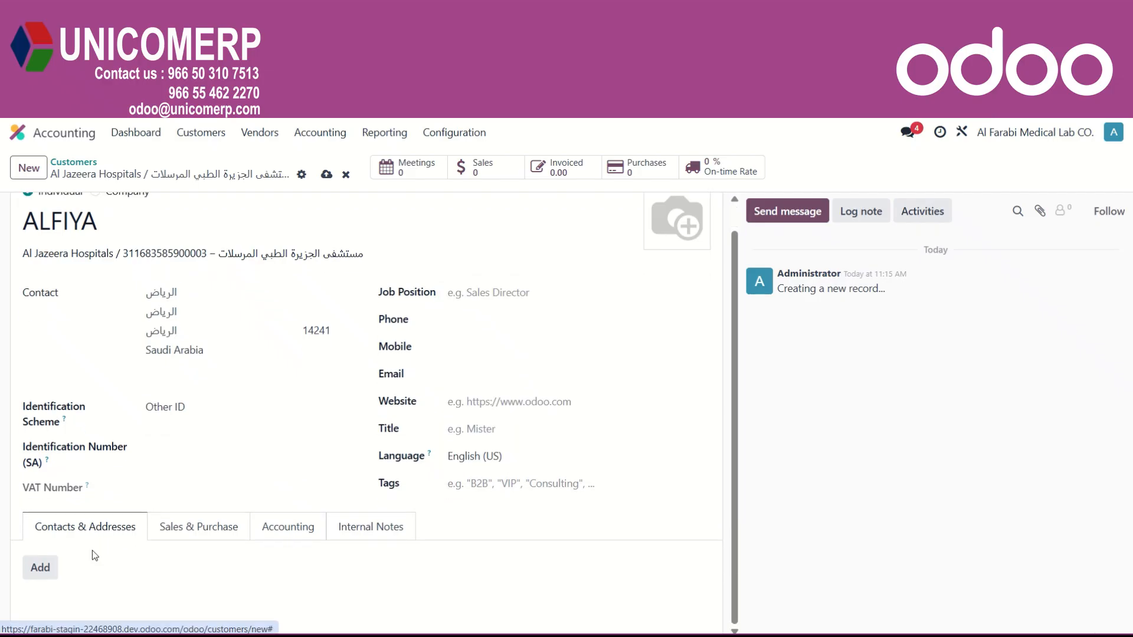
{"action": "left_click", "coordinate": [49, 568]}
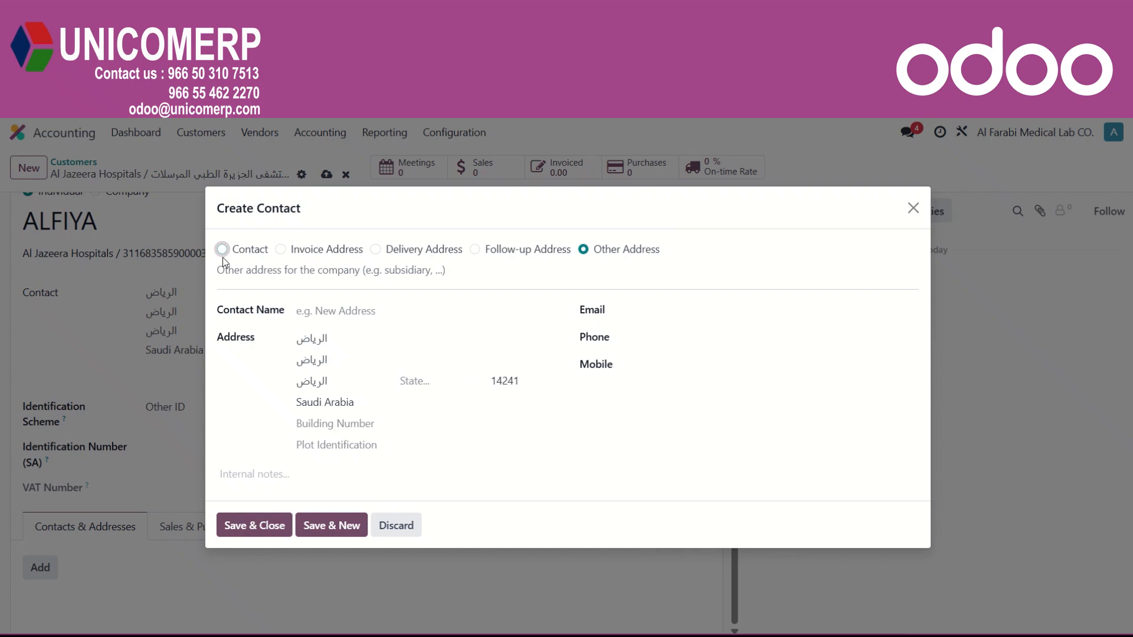
{"action": "left_click", "coordinate": [223, 250]}
{"action": "left_click", "coordinate": [357, 356]}
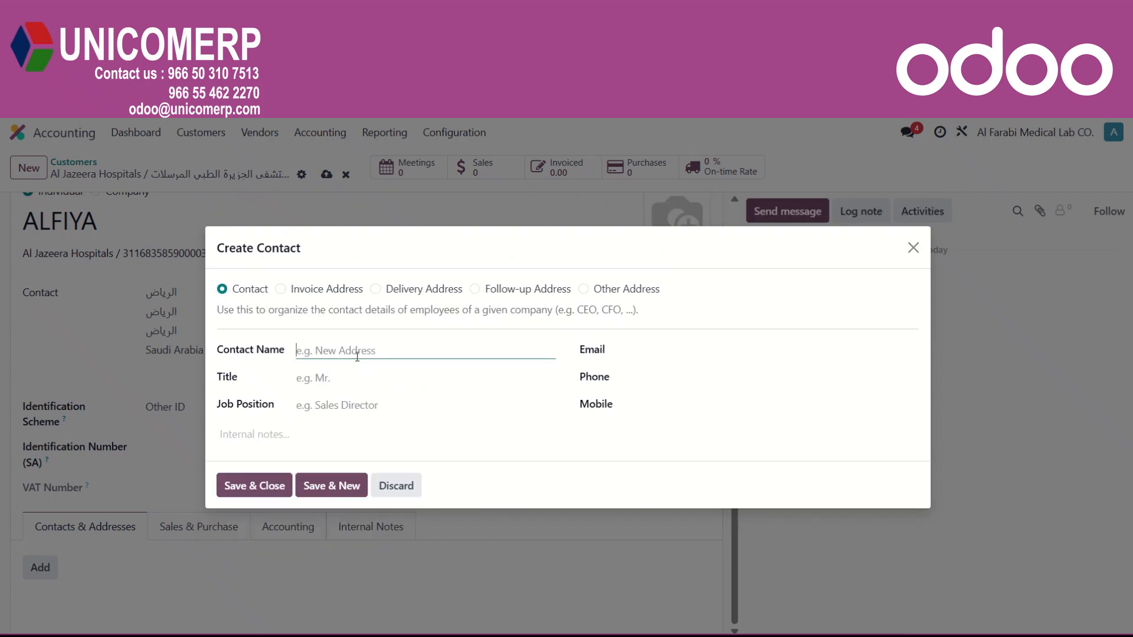
{"action": "left_click", "coordinate": [396, 485]}
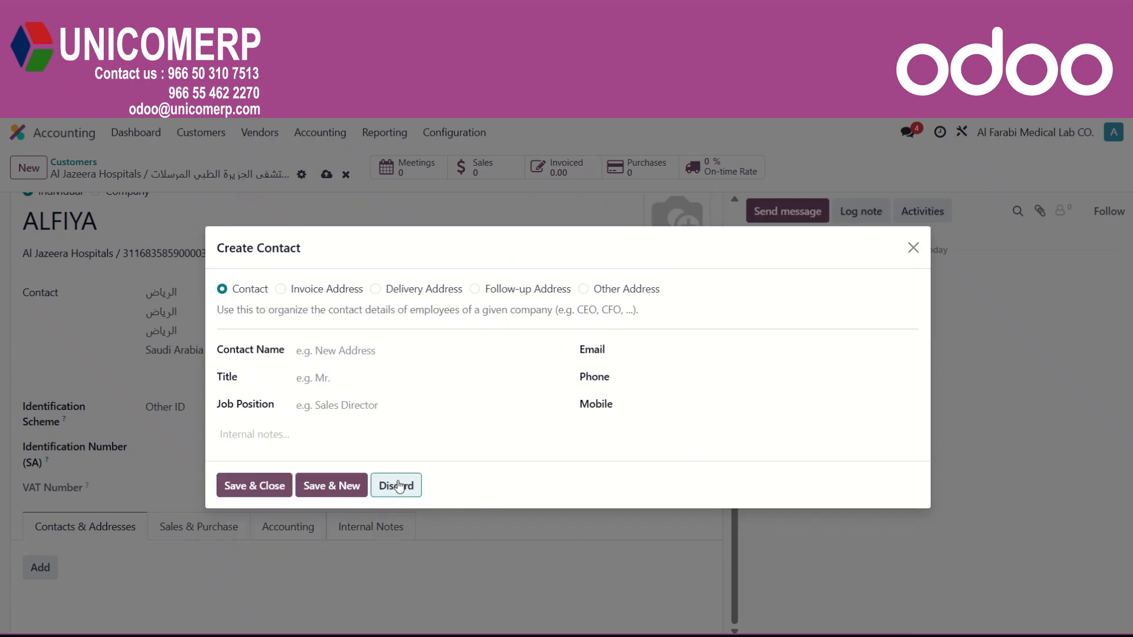
Assign a salesperson to the customer and set the sales payment terms to Immediate Payment.
{"action": "left_click", "coordinate": [228, 523]}
{"action": "scroll", "coordinate": [235, 518], "scroll_direction": "down", "scroll_amount": 4}
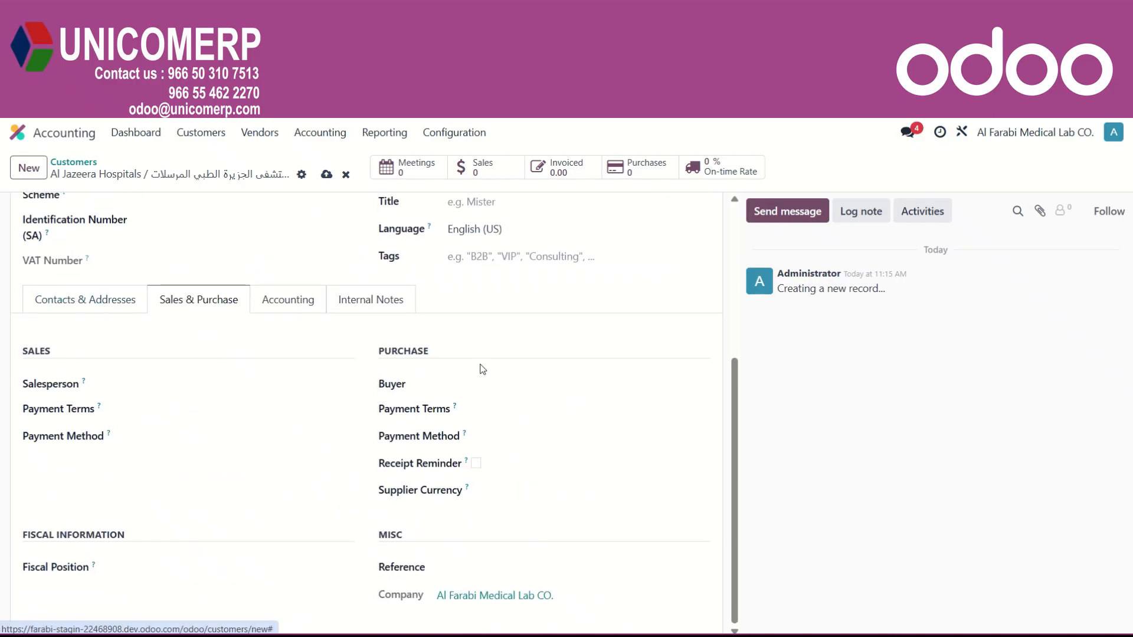
{"action": "left_click", "coordinate": [166, 382]}
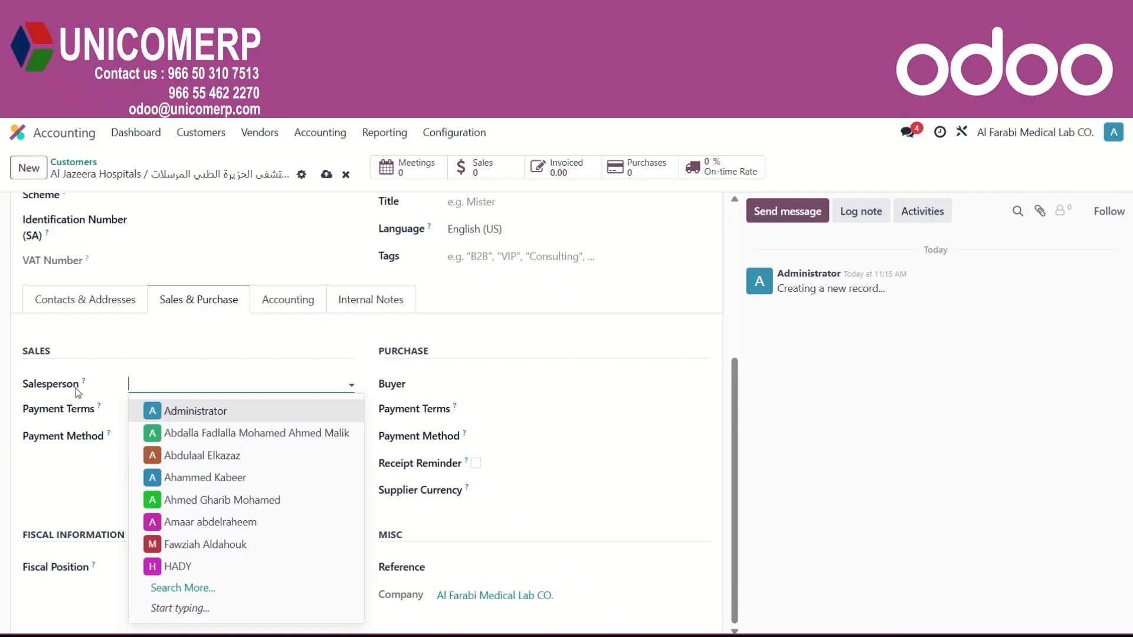
{"action": "left_click", "coordinate": [177, 434]}
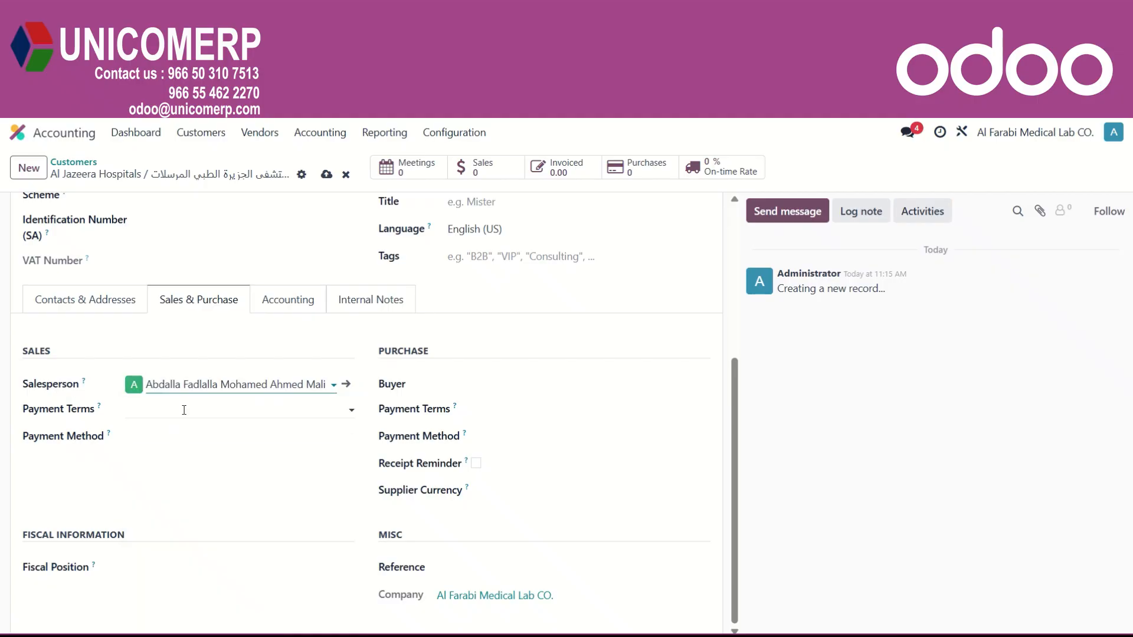
{"action": "left_click", "coordinate": [184, 409]}
{"action": "left_click", "coordinate": [186, 435]}
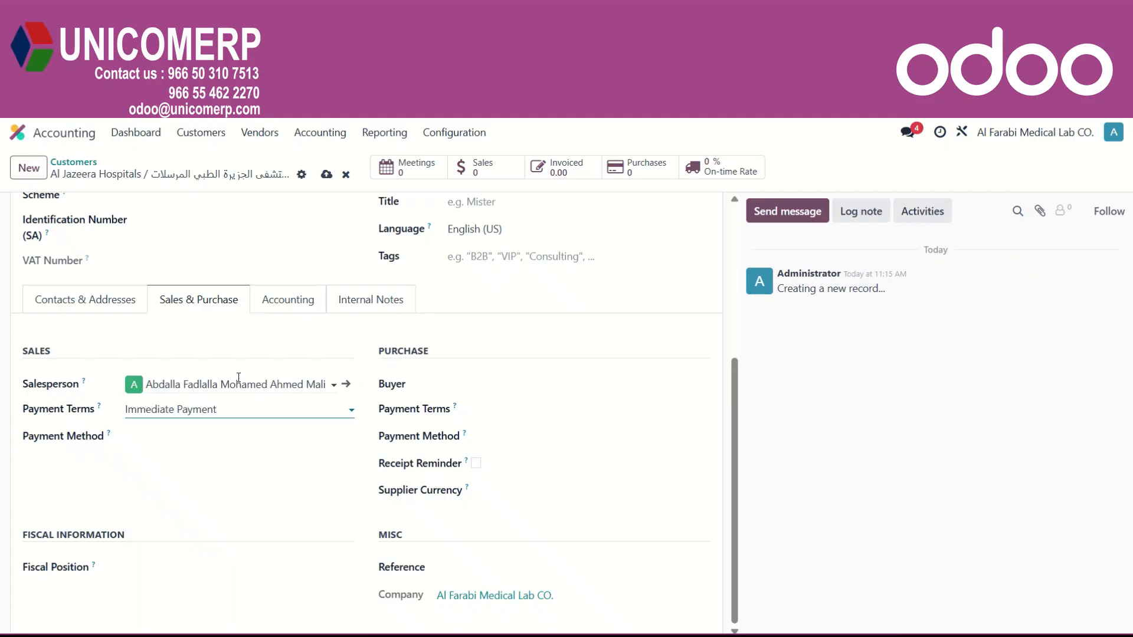
Fill in the purchase settings with the salesperson as buyer, Immediate Payment as payment terms and Manual Payment (Bank) as payment method.
{"action": "left_click", "coordinate": [522, 383]}
{"action": "left_click", "coordinate": [571, 433]}
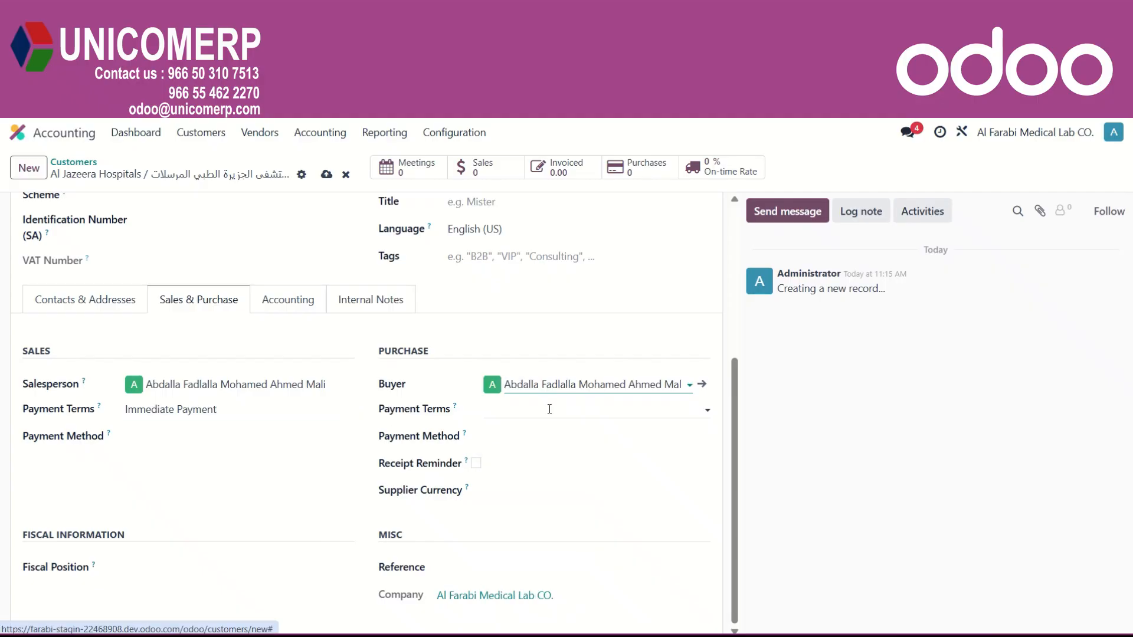
{"action": "left_click", "coordinate": [551, 409]}
{"action": "left_click", "coordinate": [540, 436]}
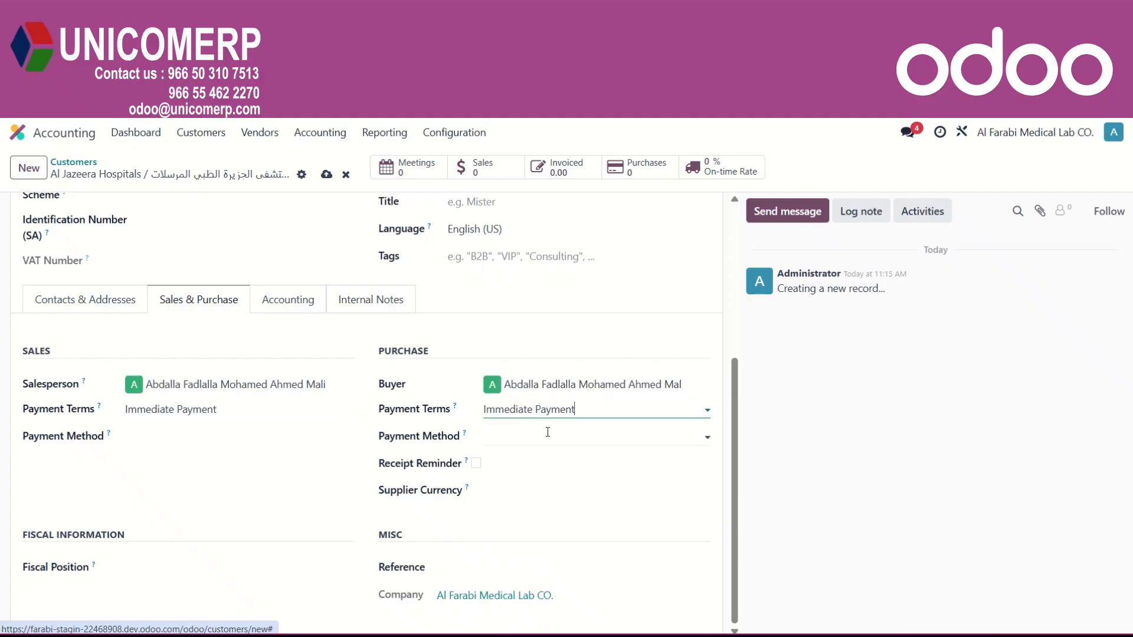
{"action": "left_click", "coordinate": [530, 441]}
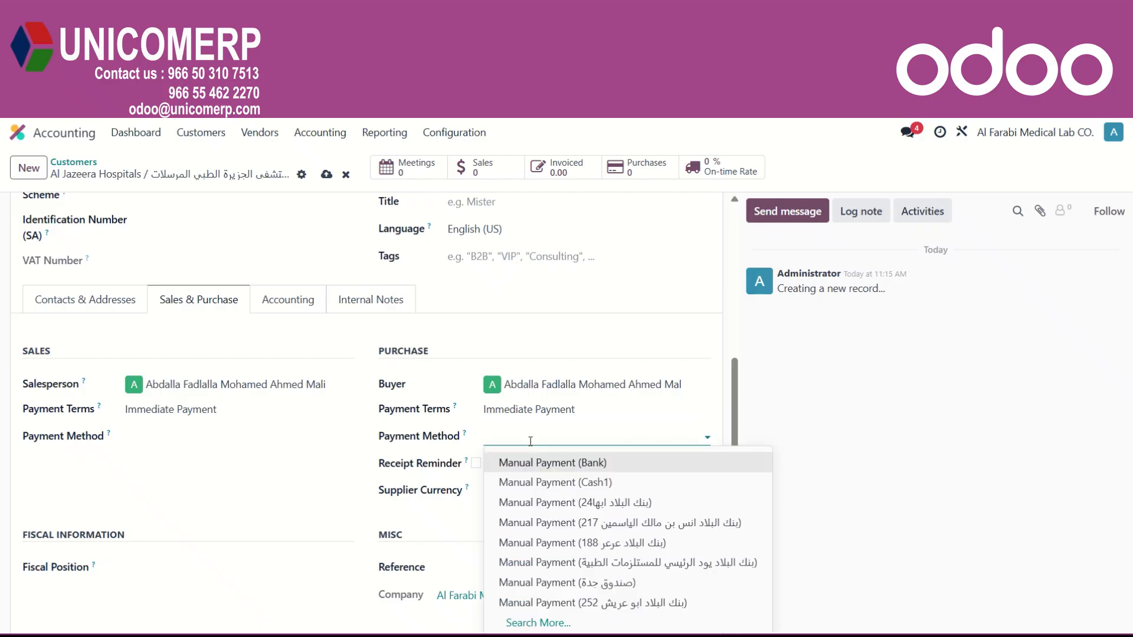
{"action": "left_click", "coordinate": [536, 463]}
Enable the customer's receipt reminder and set the supplier currency to SAR.
{"action": "left_click", "coordinate": [476, 464]}
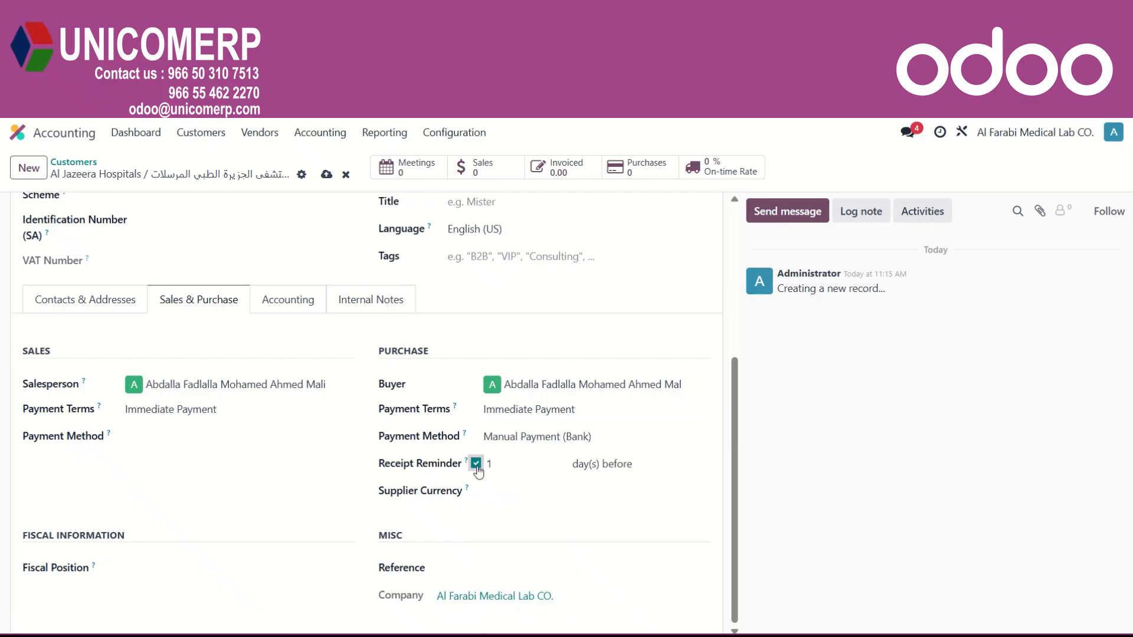
{"action": "left_click", "coordinate": [558, 496]}
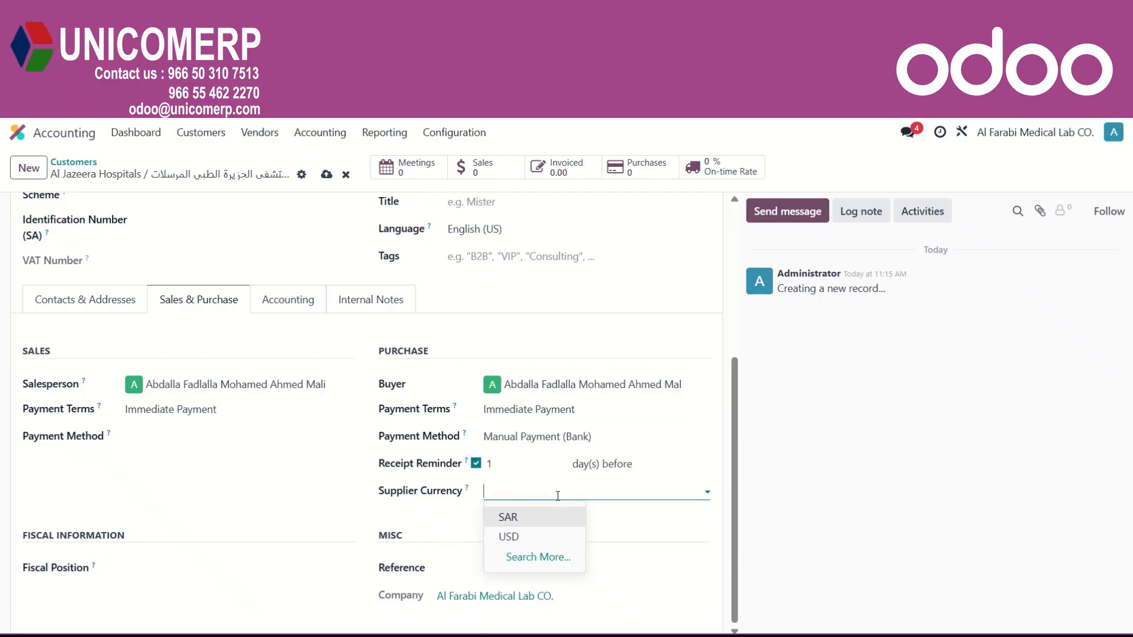
{"action": "left_click", "coordinate": [537, 525]}
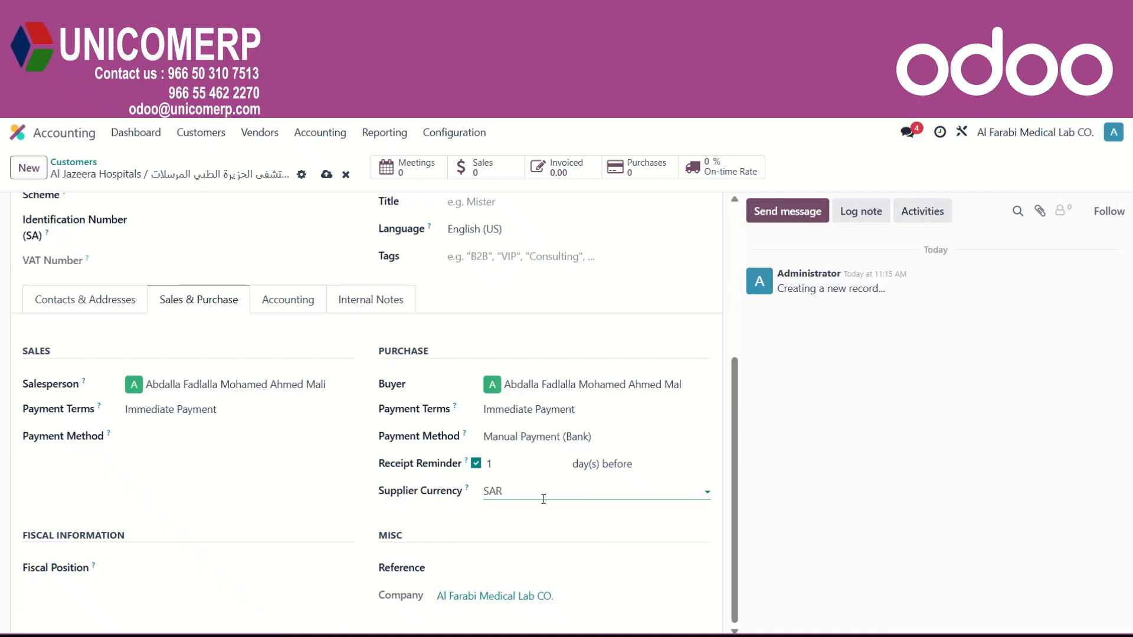
Set the customer's fiscal position to KSA and leave the reference empty.
{"action": "left_click", "coordinate": [197, 572]}
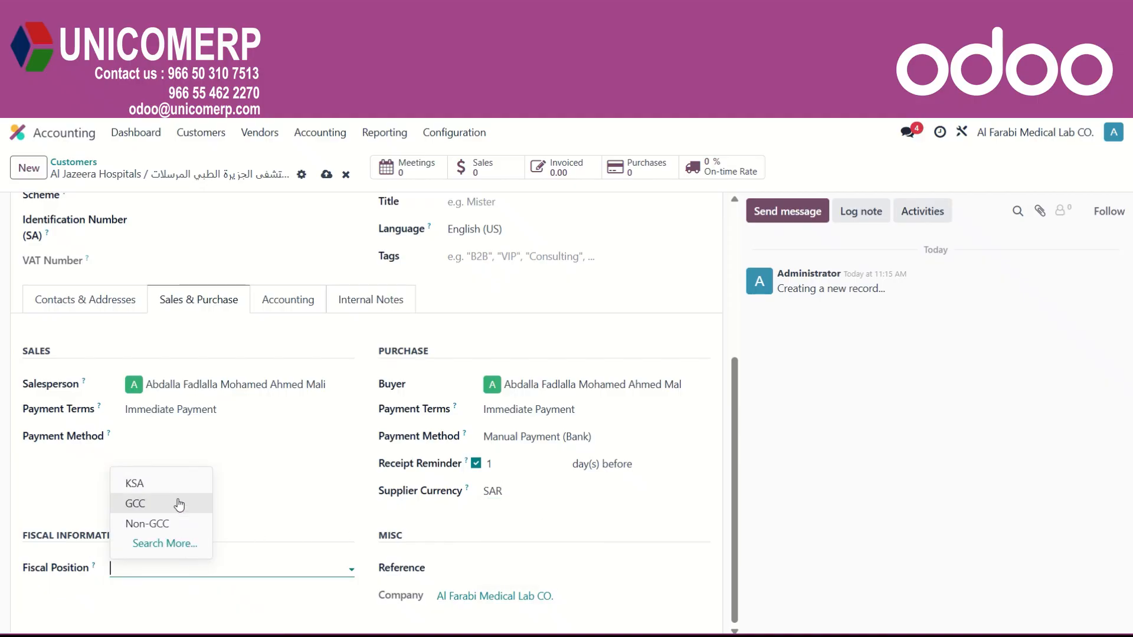
{"action": "left_click", "coordinate": [185, 484]}
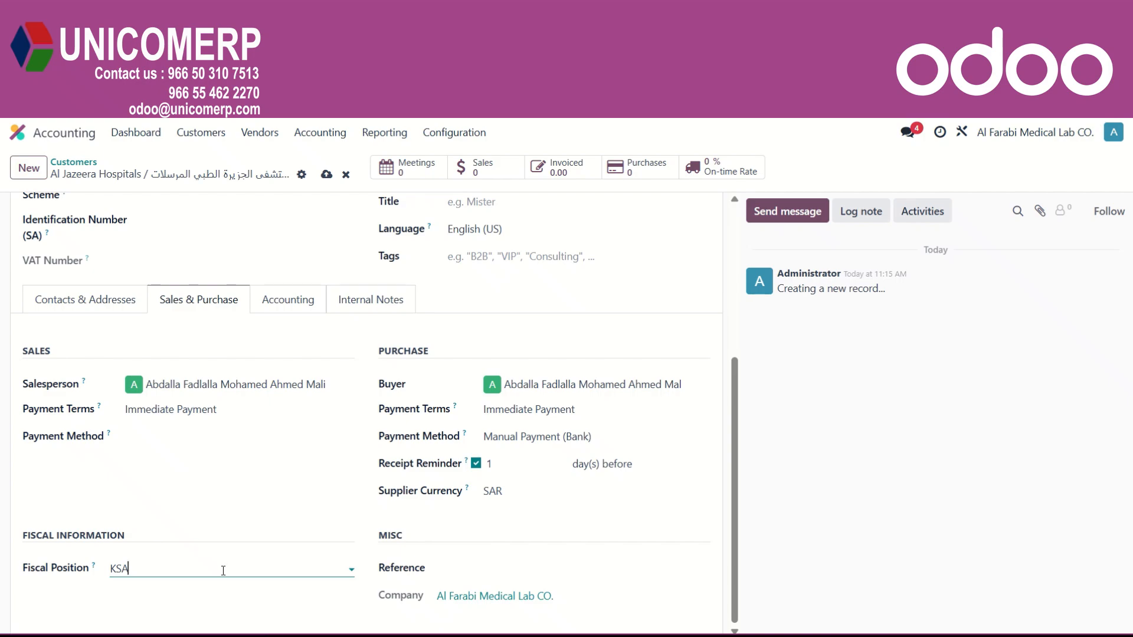
{"action": "left_click", "coordinate": [489, 568]}
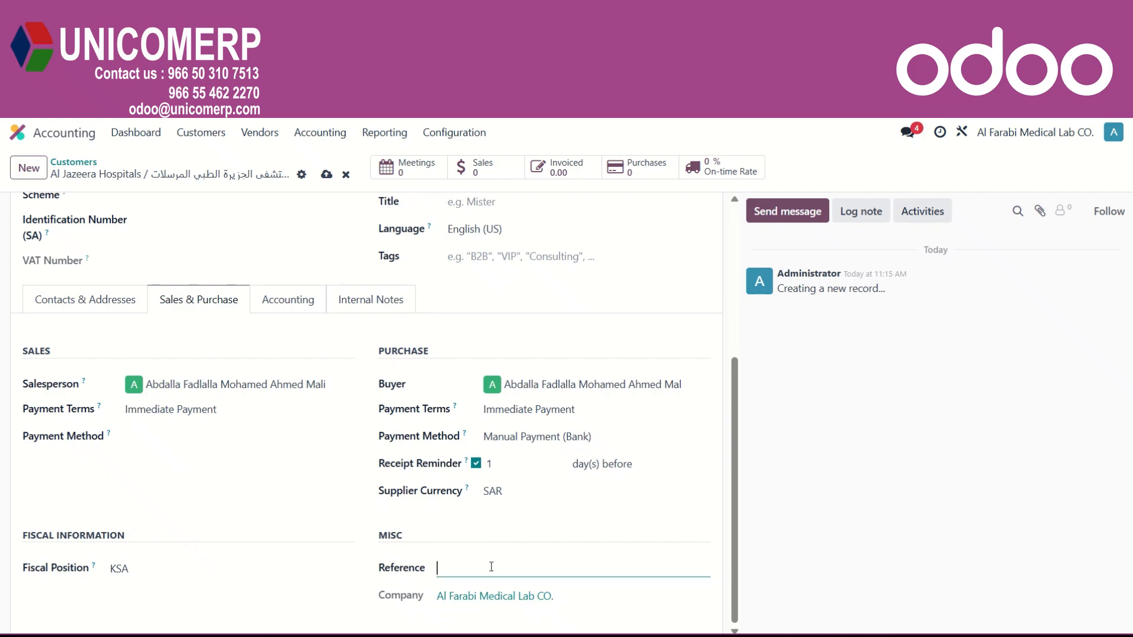
Open the parent company's record from the customer's accounting settings and view its accounting details.
{"action": "left_click", "coordinate": [292, 308]}
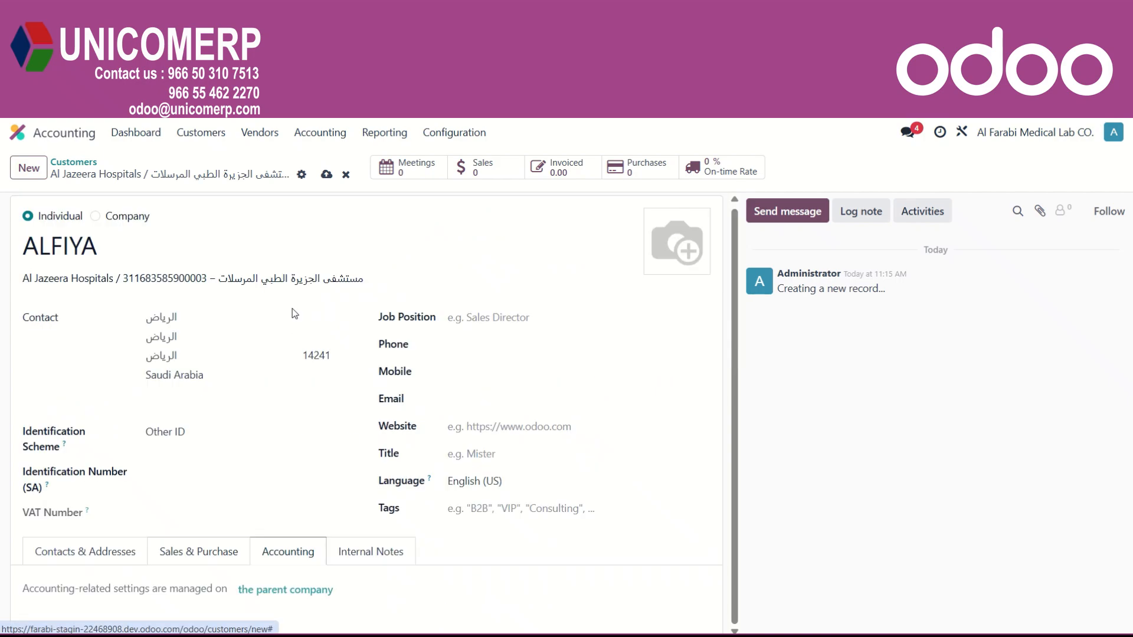
{"action": "left_click", "coordinate": [305, 590]}
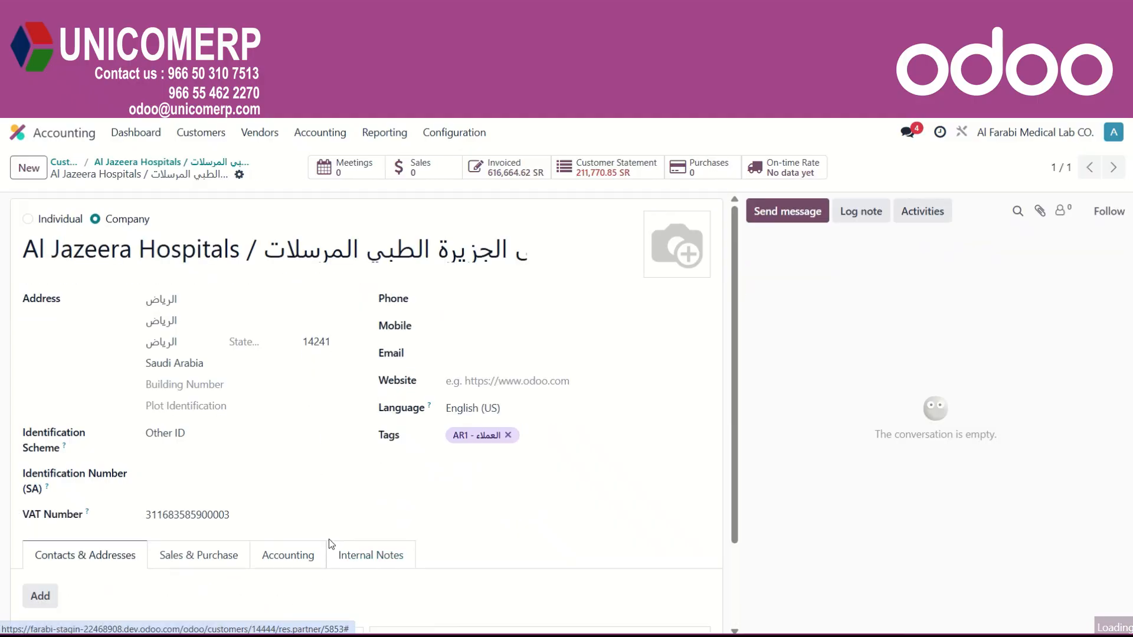
{"action": "scroll", "coordinate": [328, 536], "scroll_direction": "down", "scroll_amount": 2}
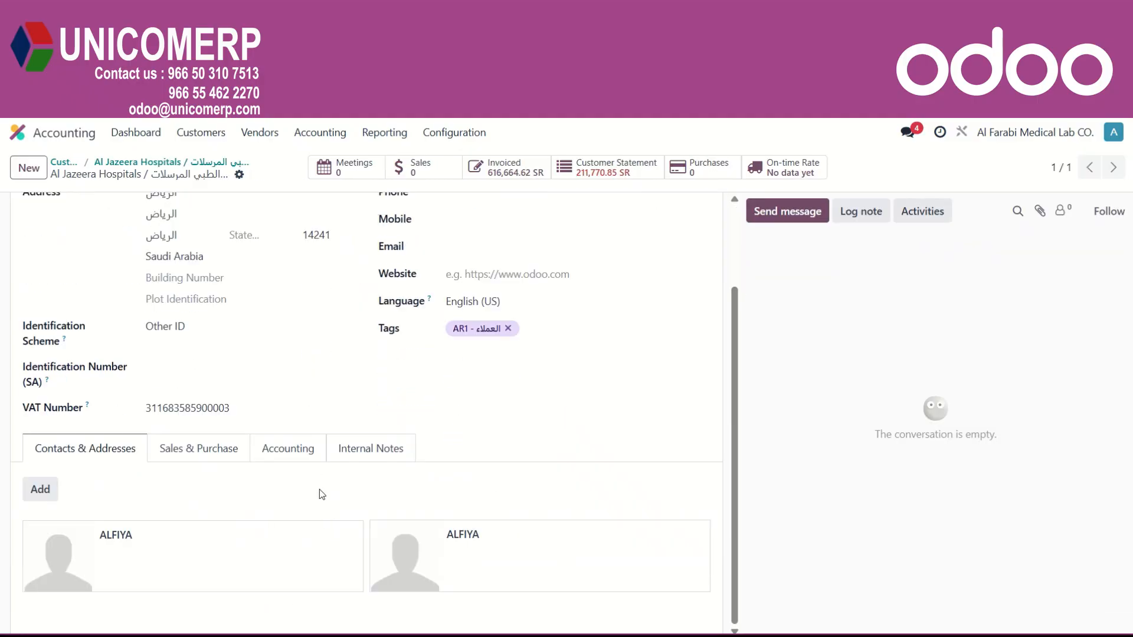
{"action": "left_click", "coordinate": [260, 454]}
{"action": "scroll", "coordinate": [349, 499], "scroll_direction": "down", "scroll_amount": 5}
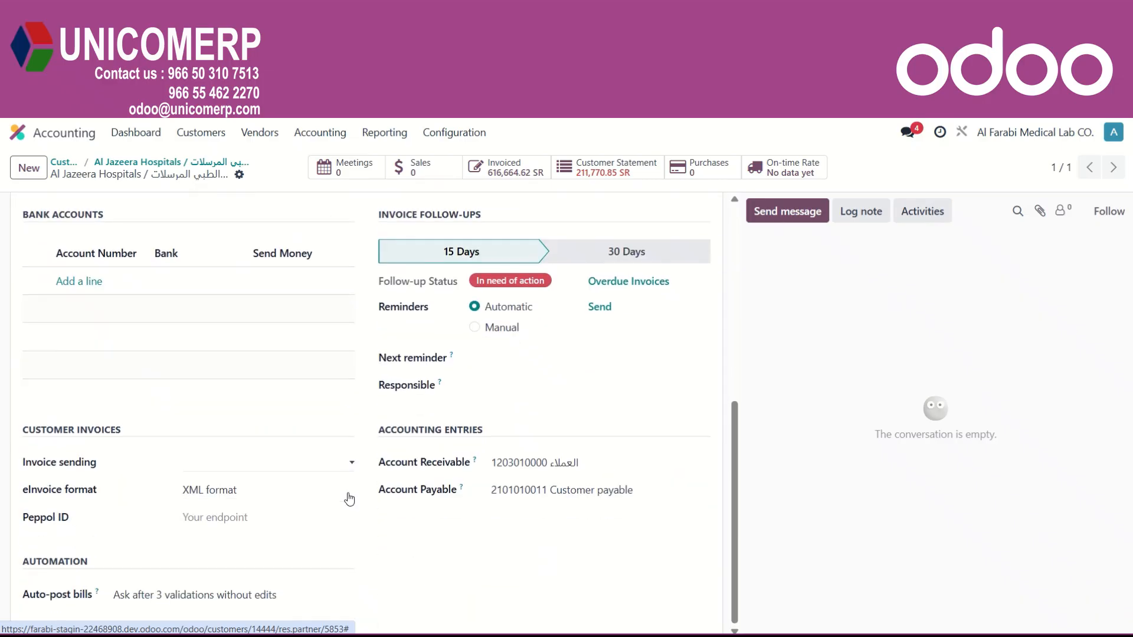
Examine the parent company's receivable and payable account choices and its internal notes.
{"action": "left_click", "coordinate": [555, 465]}
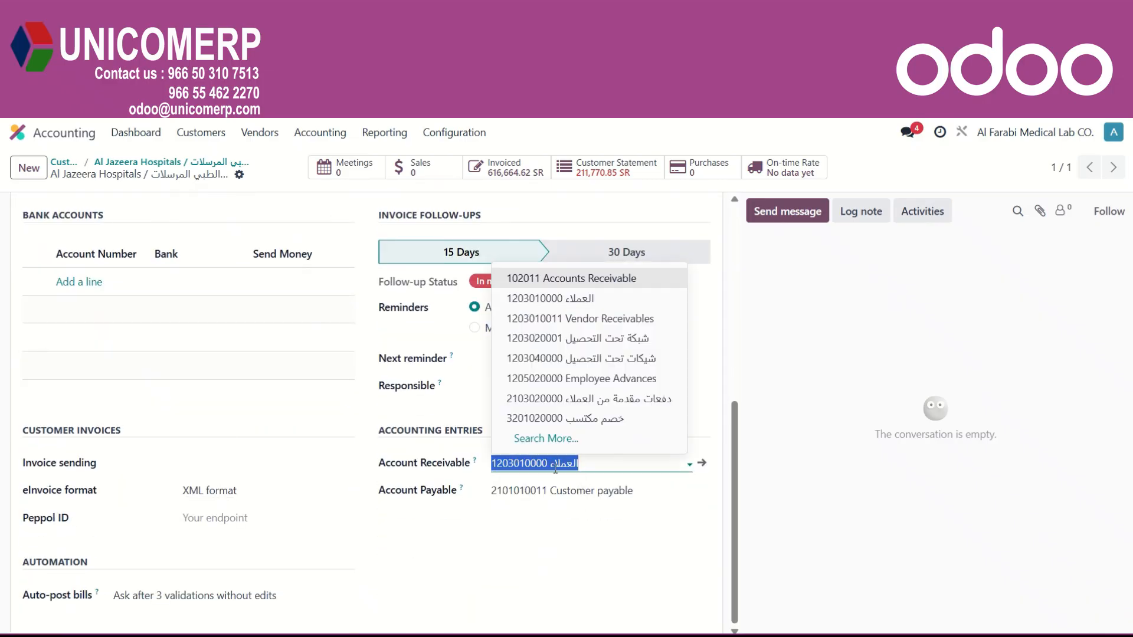
{"action": "left_click", "coordinate": [568, 492]}
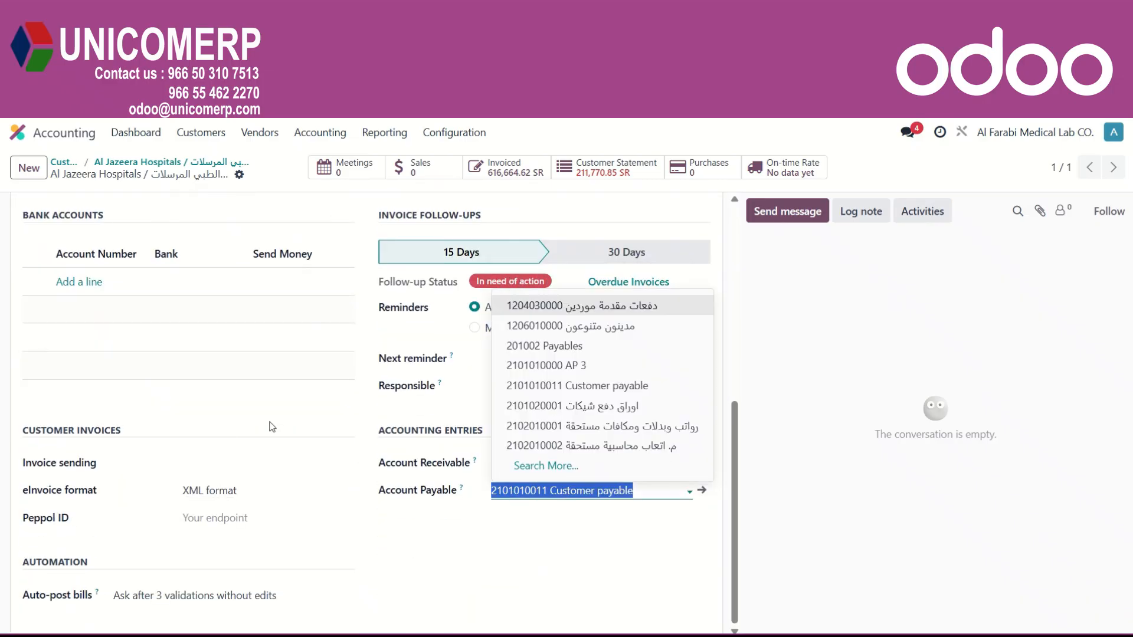
{"action": "scroll", "coordinate": [271, 426], "scroll_direction": "up", "scroll_amount": 6}
{"action": "scroll", "coordinate": [318, 481], "scroll_direction": "down", "scroll_amount": 3}
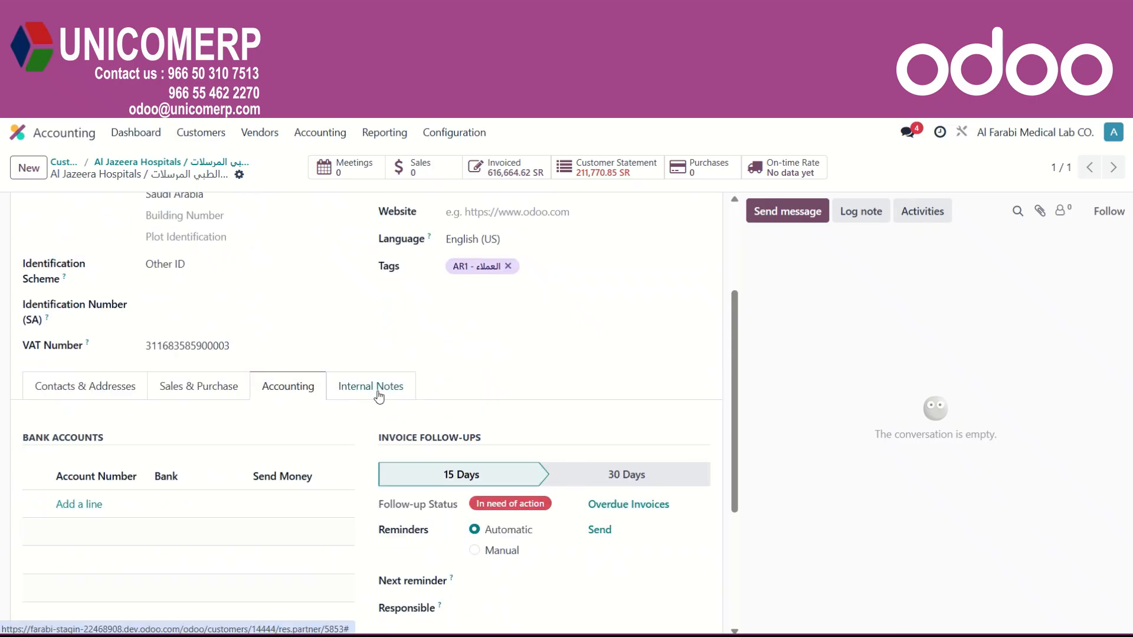
{"action": "left_click", "coordinate": [378, 395]}
{"action": "left_click", "coordinate": [61, 475]}
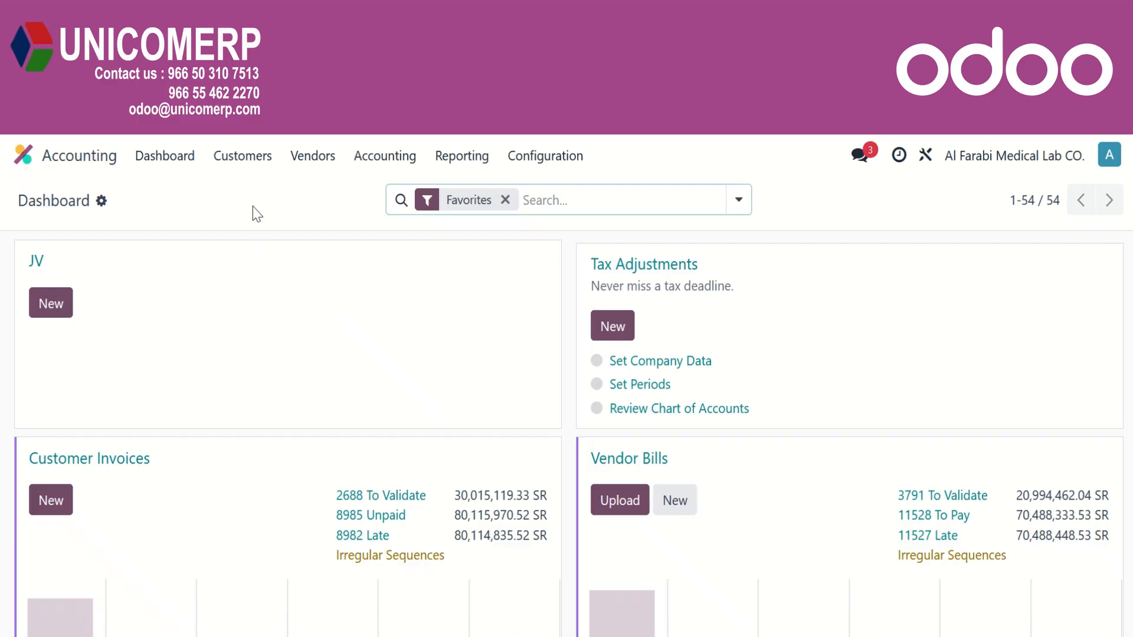
Open the customer invoices list and sort it by customer in ascending order.
{"action": "left_click", "coordinate": [260, 157]}
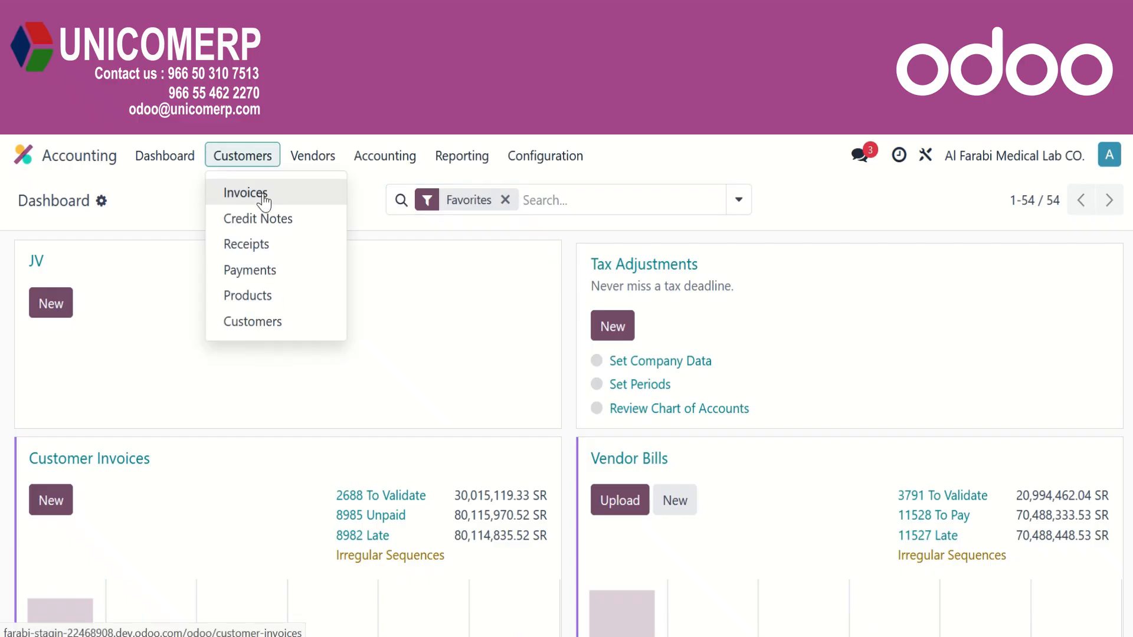
{"action": "left_click", "coordinate": [263, 200]}
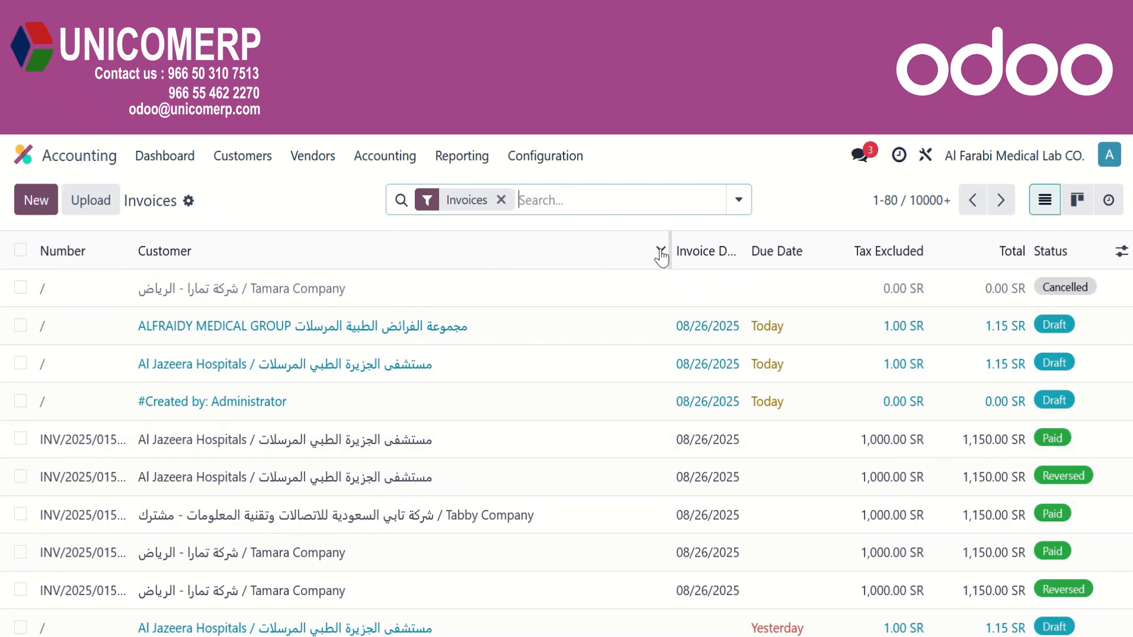
{"action": "left_click", "coordinate": [654, 255]}
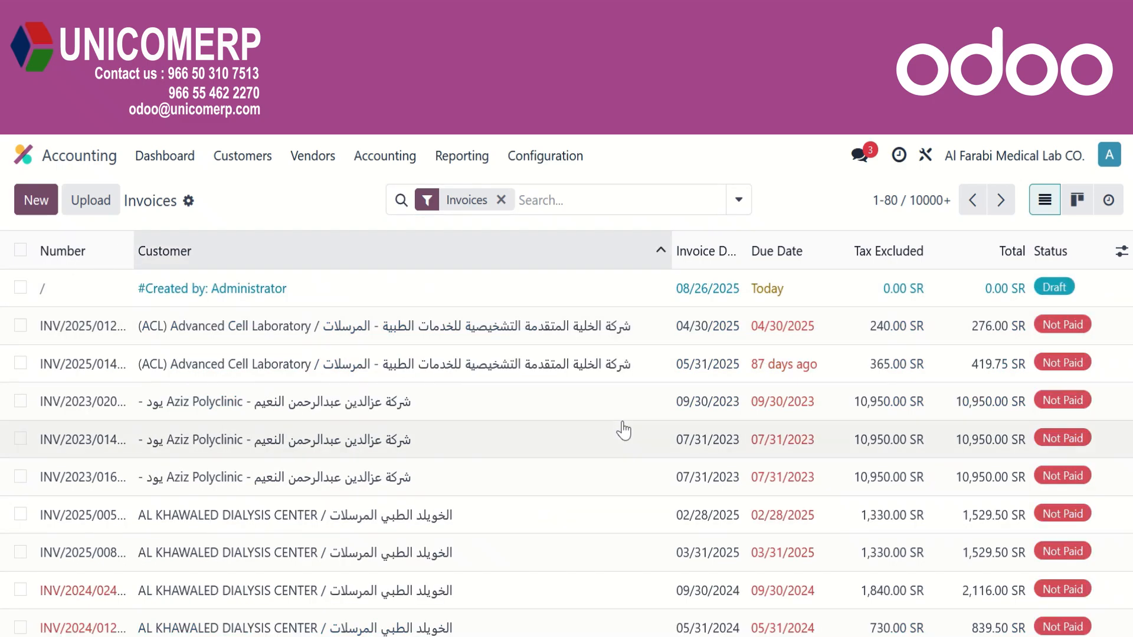
{"action": "left_click", "coordinate": [558, 257]}
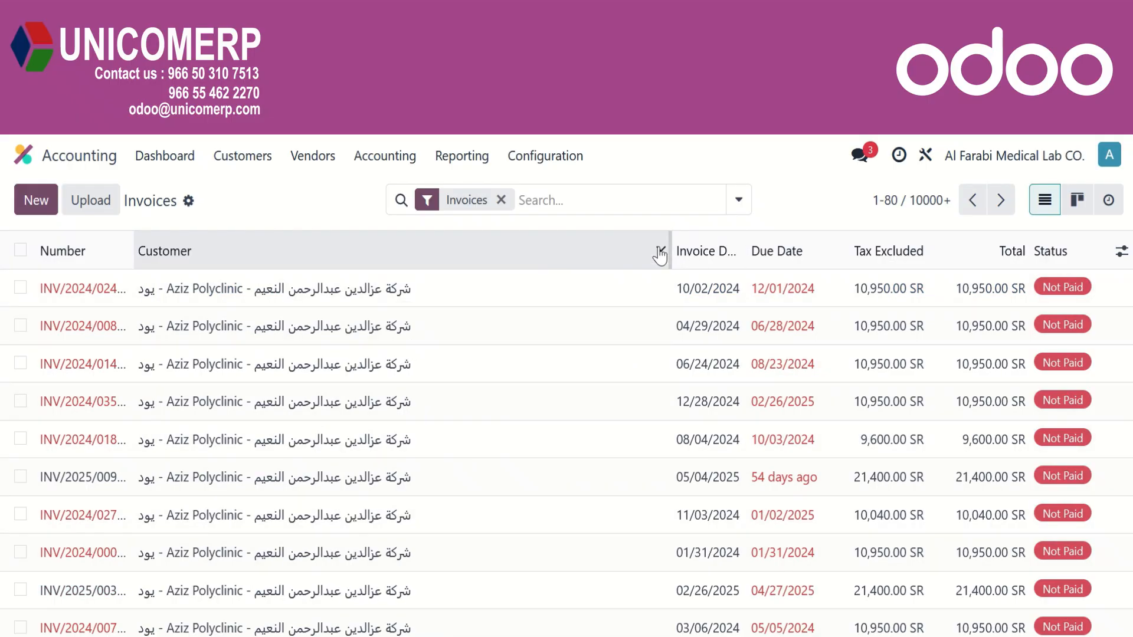
{"action": "left_click", "coordinate": [626, 260]}
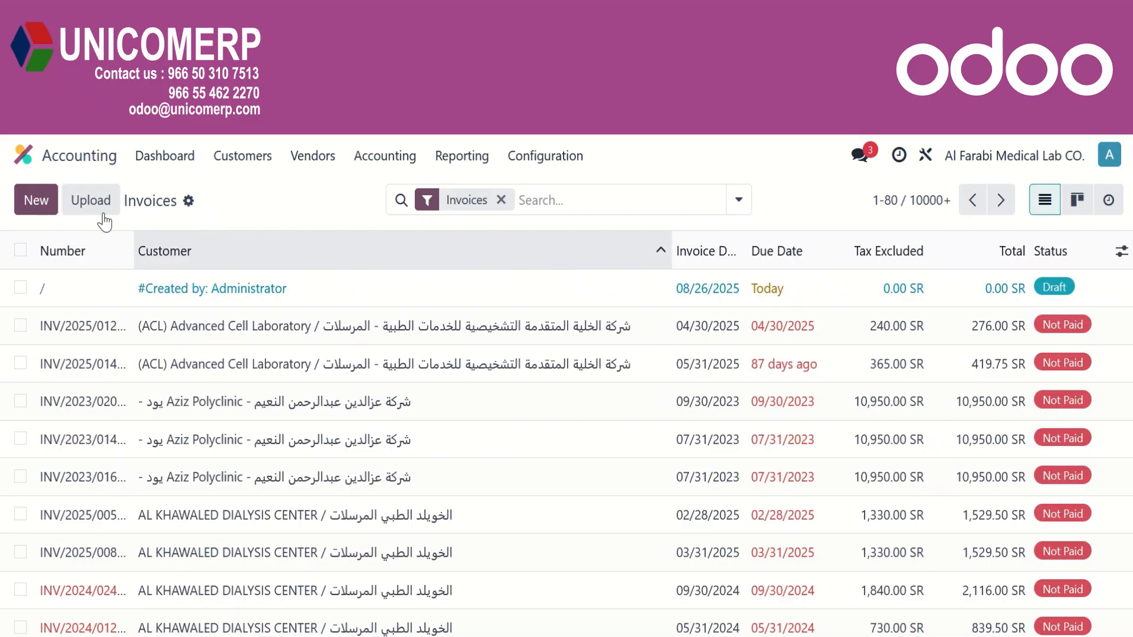
Create a new customer invoice for Al Jazeera Hospitals with the invoice date 08/26/2025.
{"action": "left_click", "coordinate": [34, 210]}
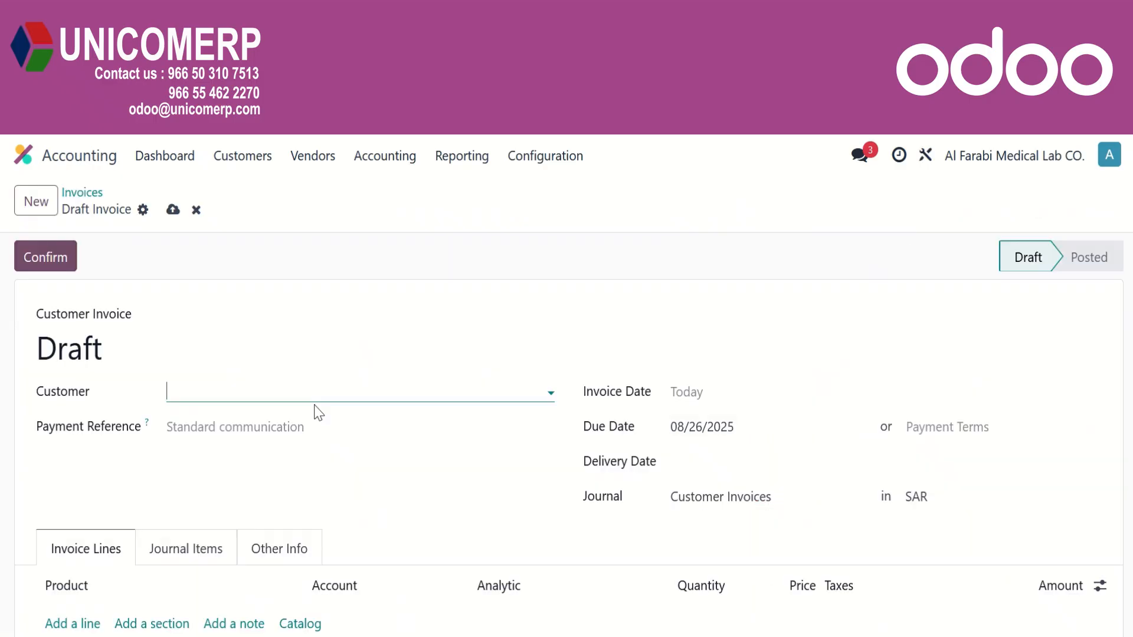
{"action": "left_click", "coordinate": [315, 398]}
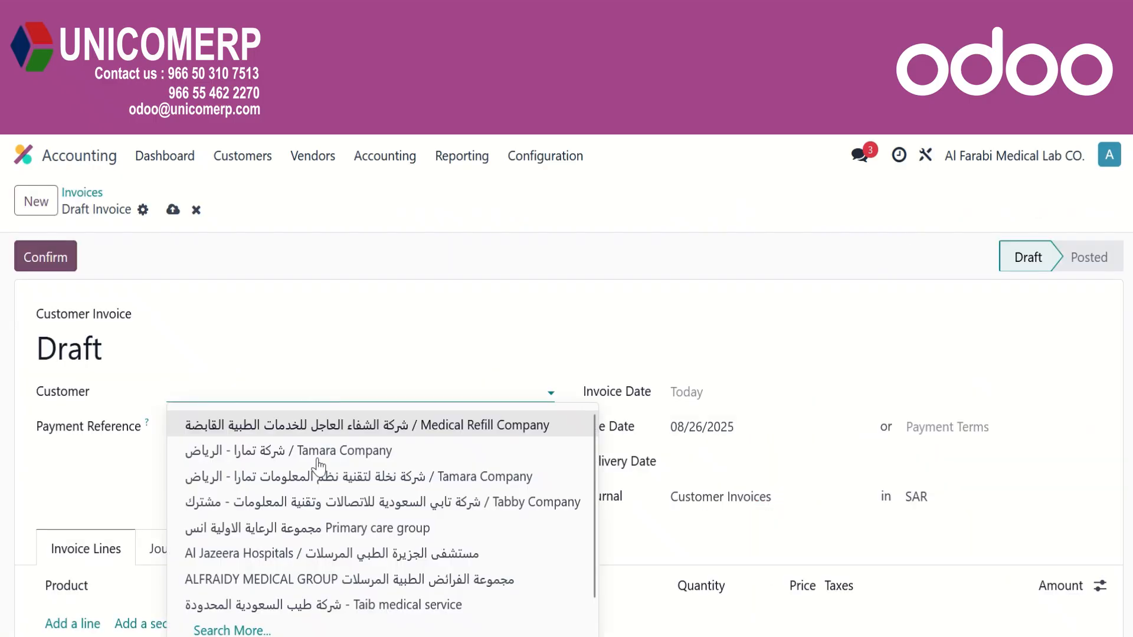
{"action": "left_click", "coordinate": [324, 549]}
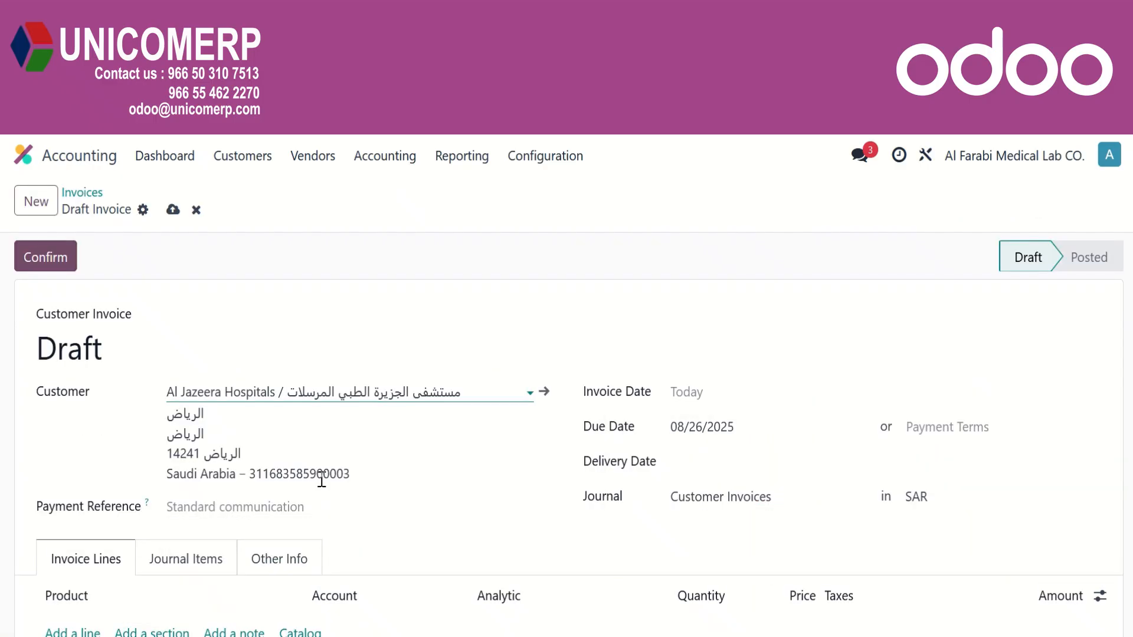
{"action": "scroll", "coordinate": [321, 475], "scroll_direction": "down", "scroll_amount": 2}
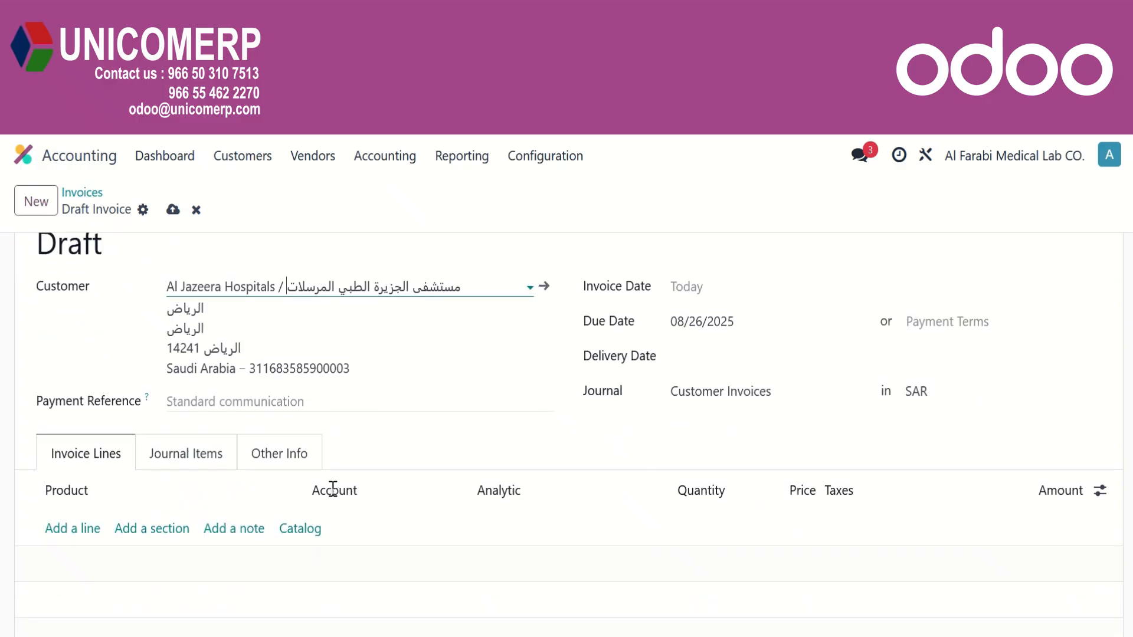
{"action": "left_click", "coordinate": [767, 292]}
{"action": "left_click", "coordinate": [850, 612]}
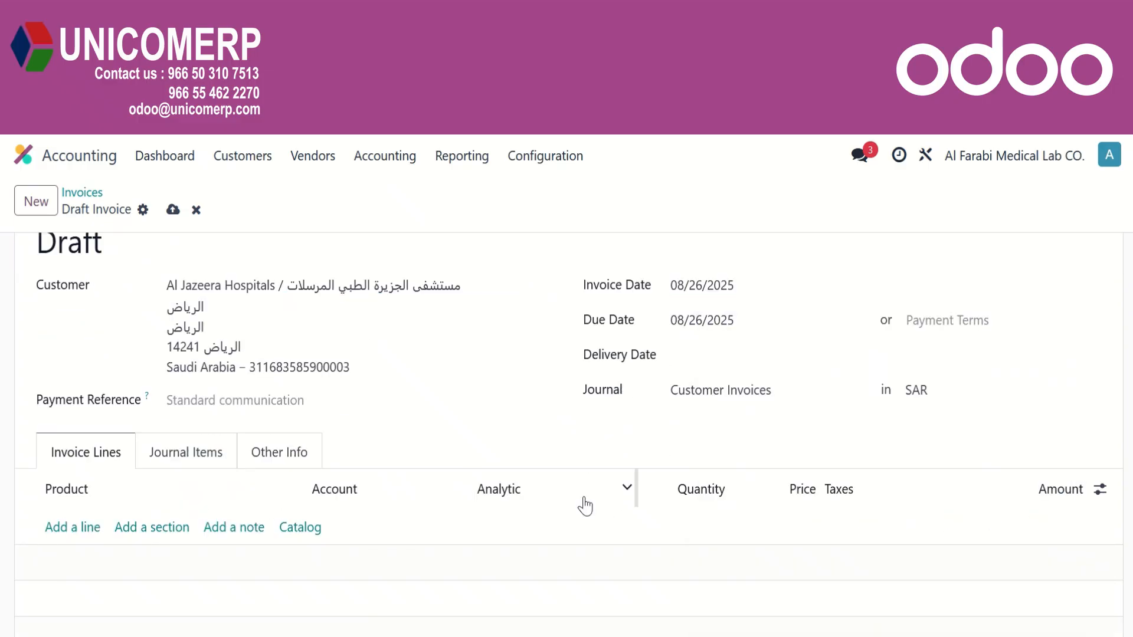
Review the payment term choices without selecting one and set the invoice's delivery date to 08/26/2025.
{"action": "scroll", "coordinate": [522, 454], "scroll_direction": "down", "scroll_amount": 2}
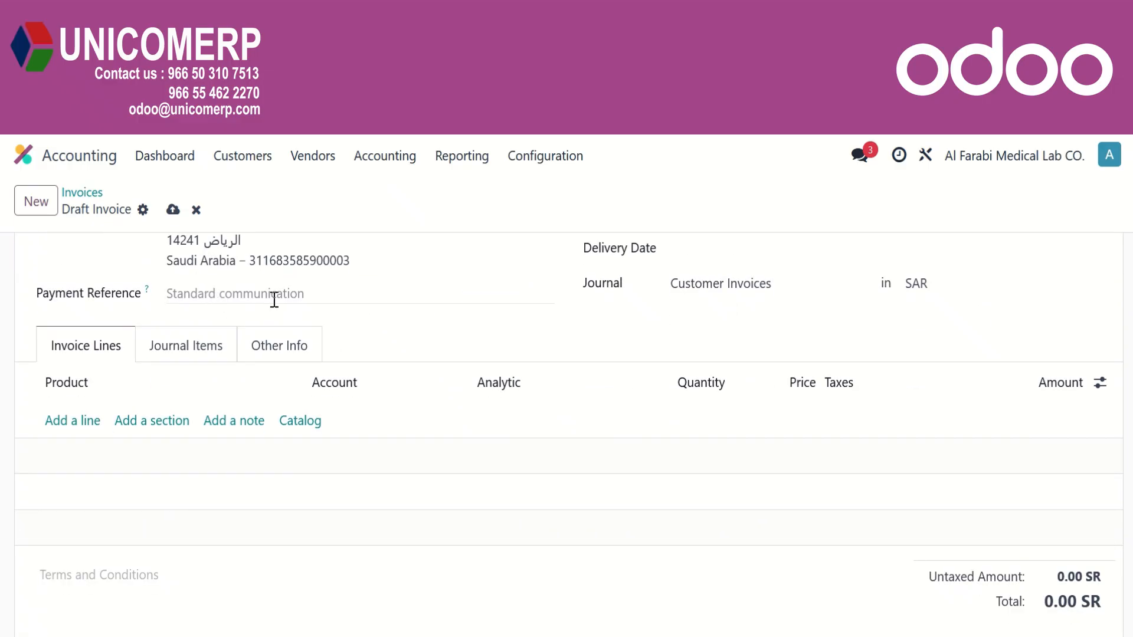
{"action": "scroll", "coordinate": [550, 395], "scroll_direction": "up", "scroll_amount": 2}
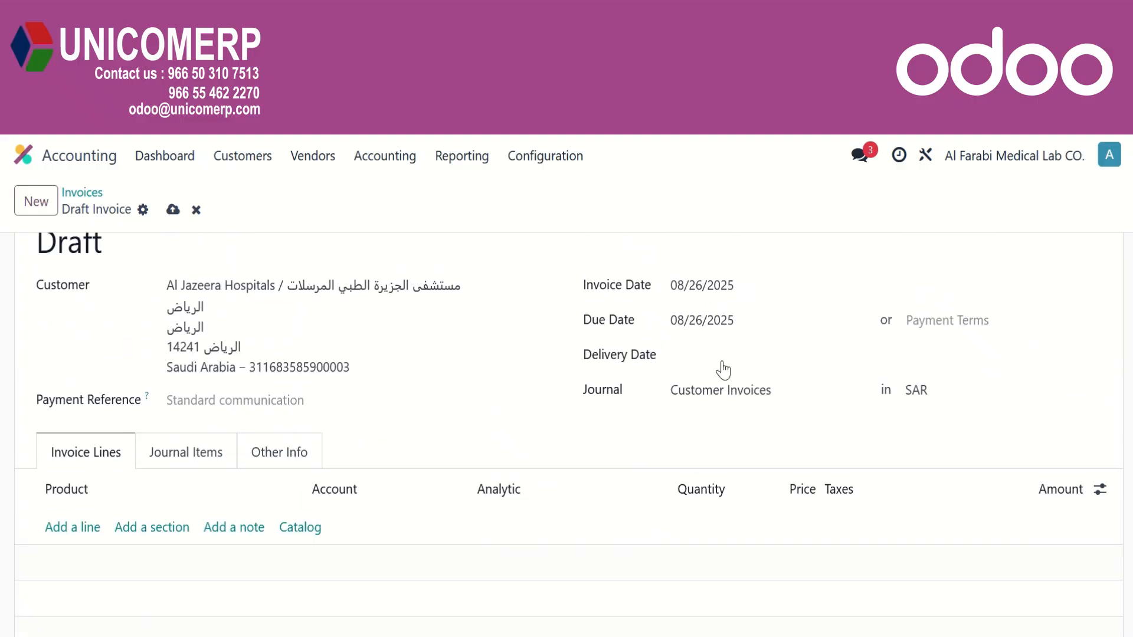
{"action": "left_click", "coordinate": [983, 320]}
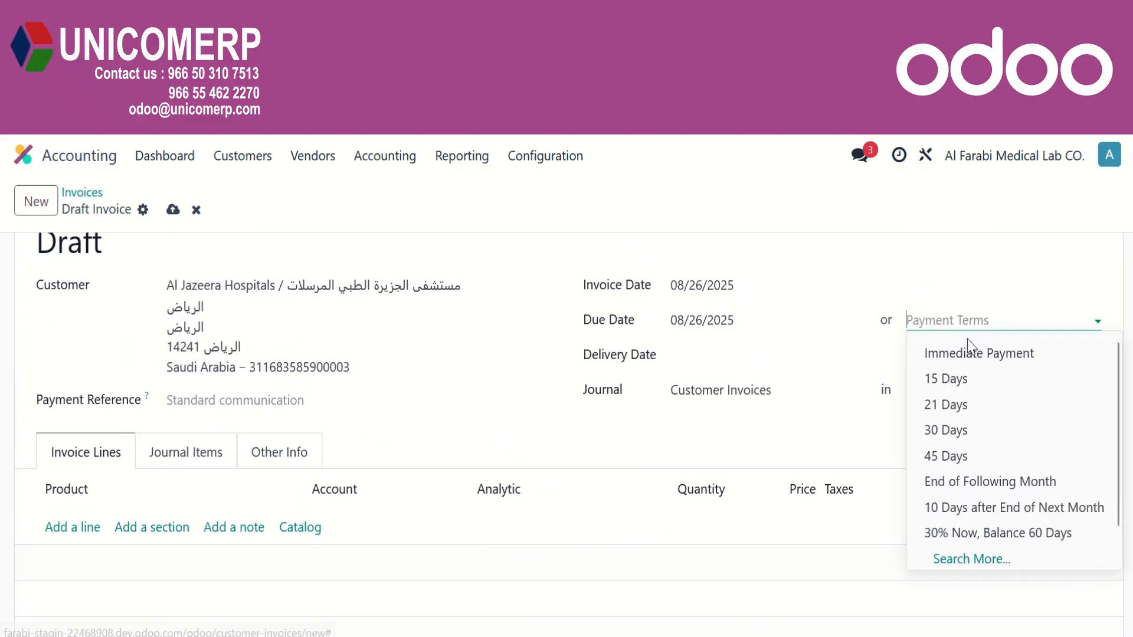
{"action": "left_click", "coordinate": [878, 355]}
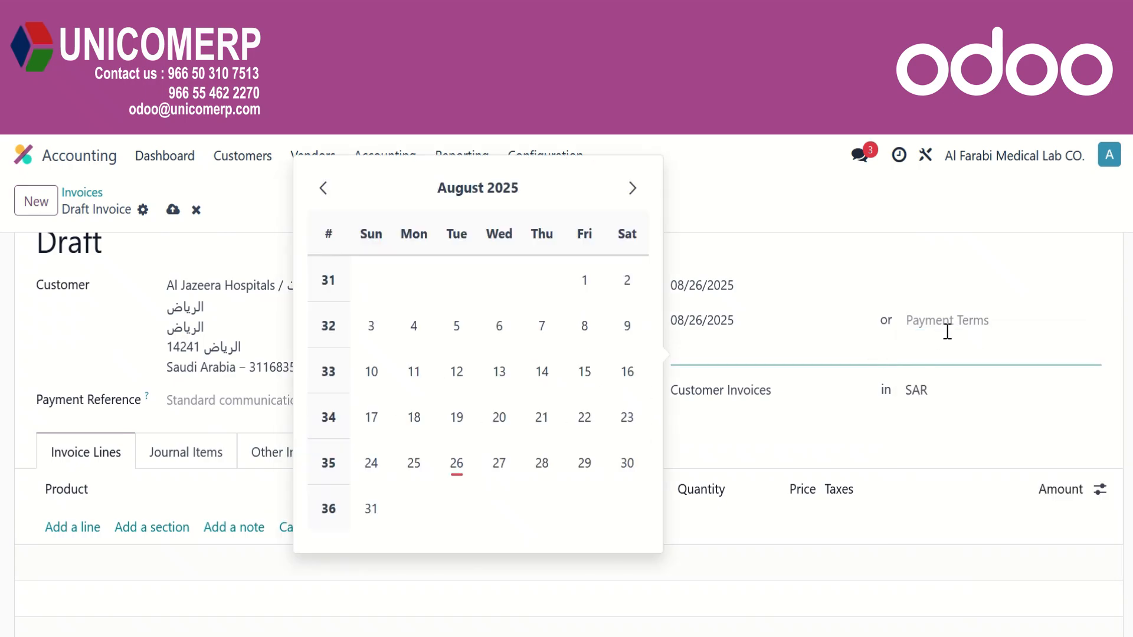
{"action": "left_click", "coordinate": [969, 348]}
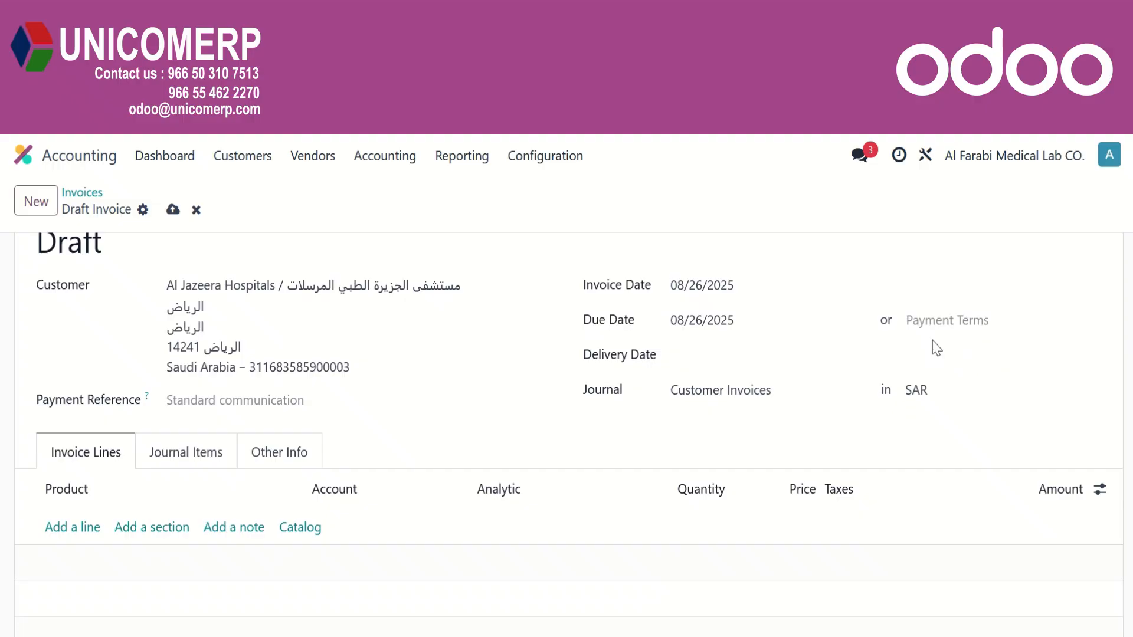
{"action": "left_click", "coordinate": [767, 371]}
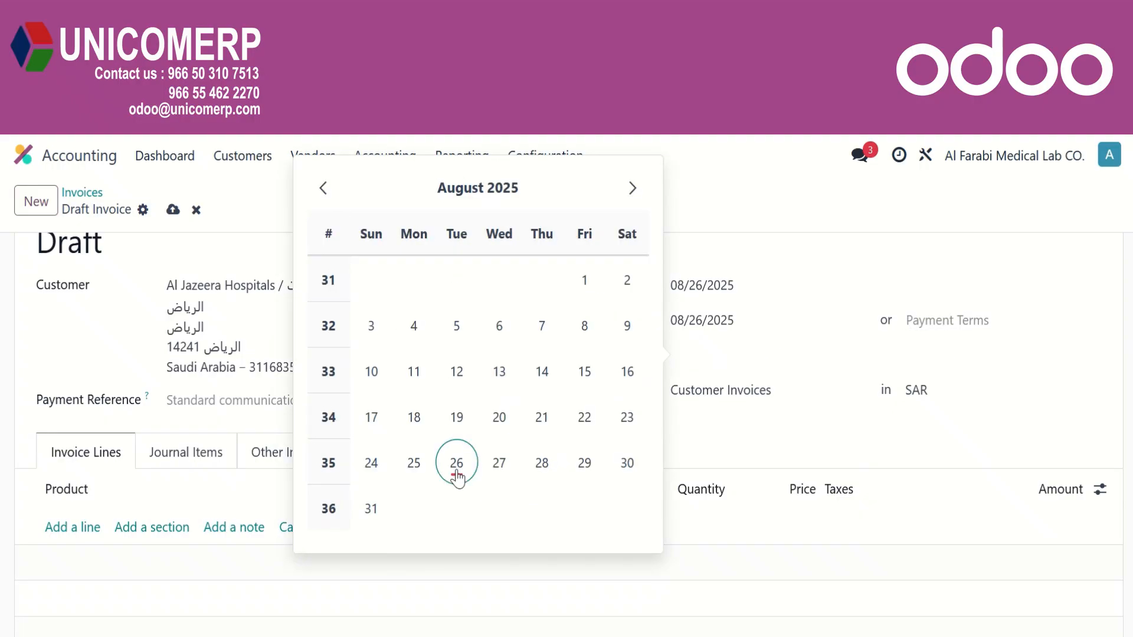
{"action": "left_click", "coordinate": [454, 469]}
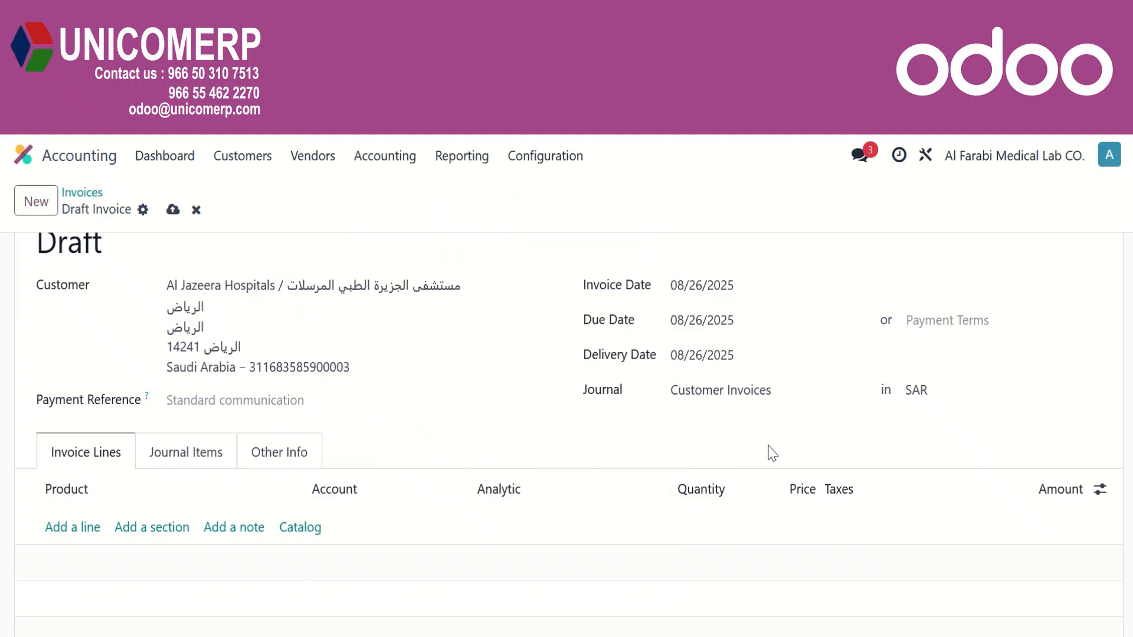
Keep Customer Invoices as the invoice's journal and select SAR as its currency.
{"action": "left_click", "coordinate": [807, 393]}
{"action": "left_click", "coordinate": [725, 427]}
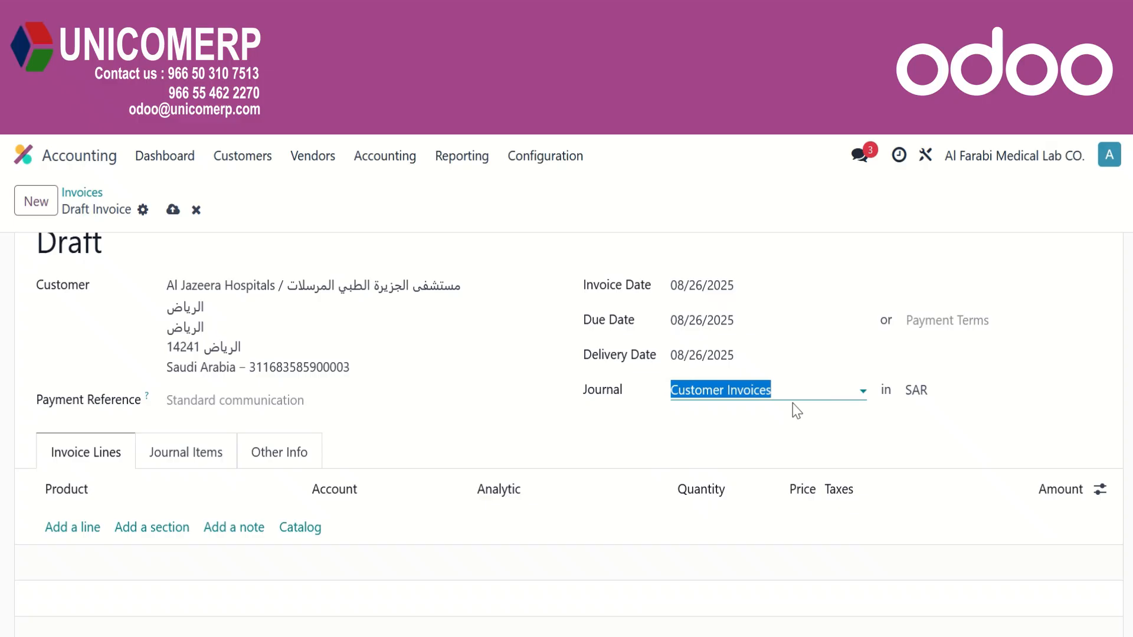
{"action": "left_click", "coordinate": [785, 430]}
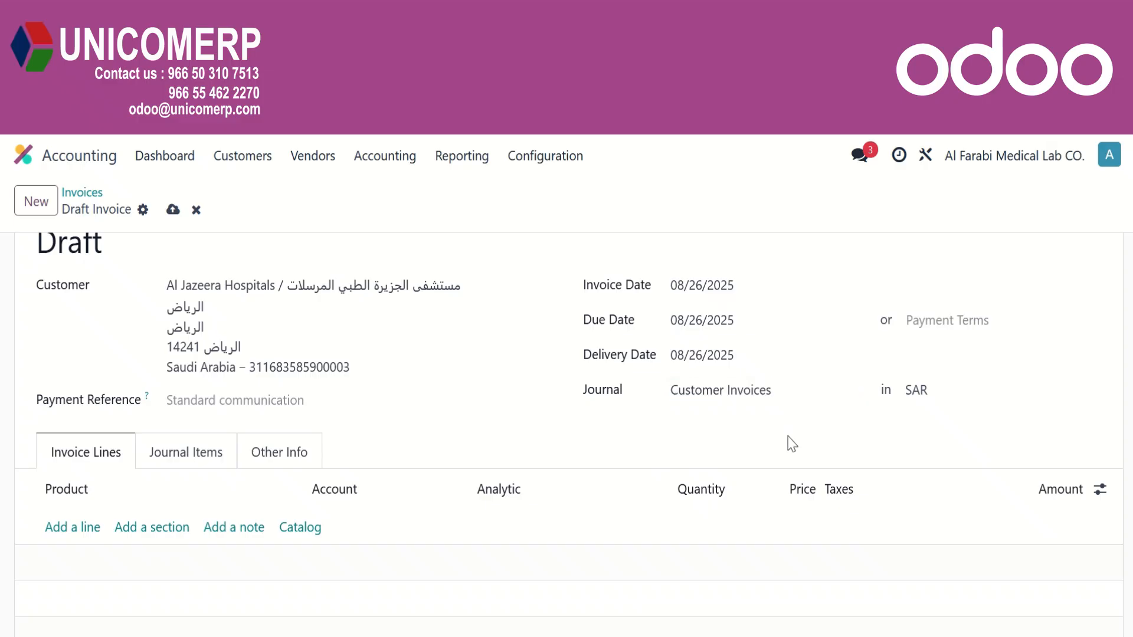
{"action": "left_click", "coordinate": [976, 395]}
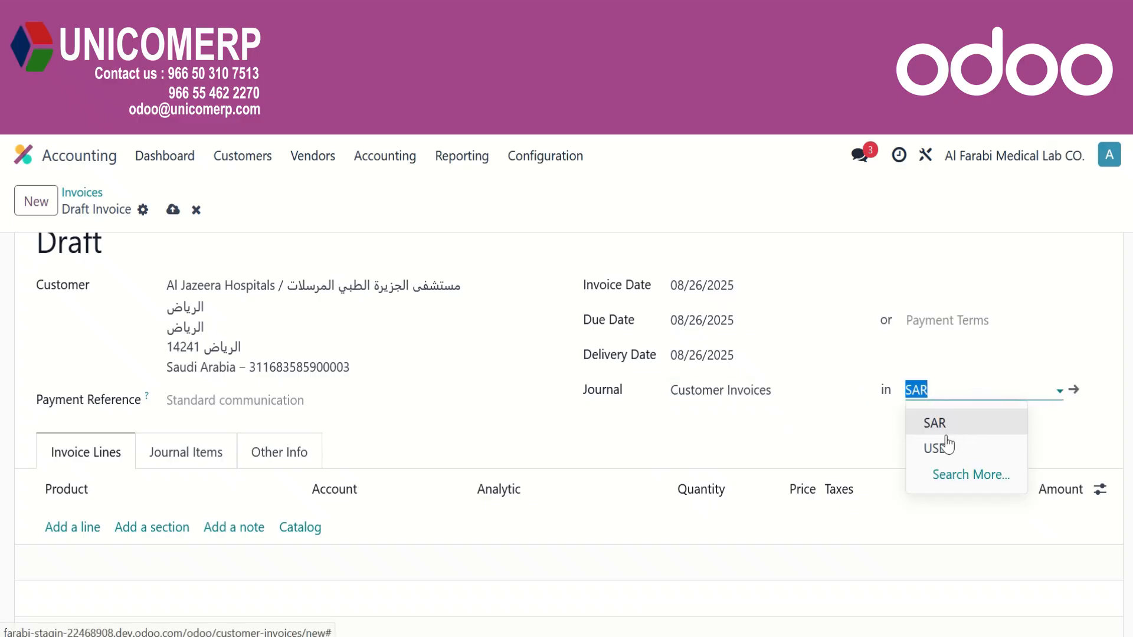
{"action": "left_click", "coordinate": [931, 419]}
{"action": "left_click", "coordinate": [487, 450]}
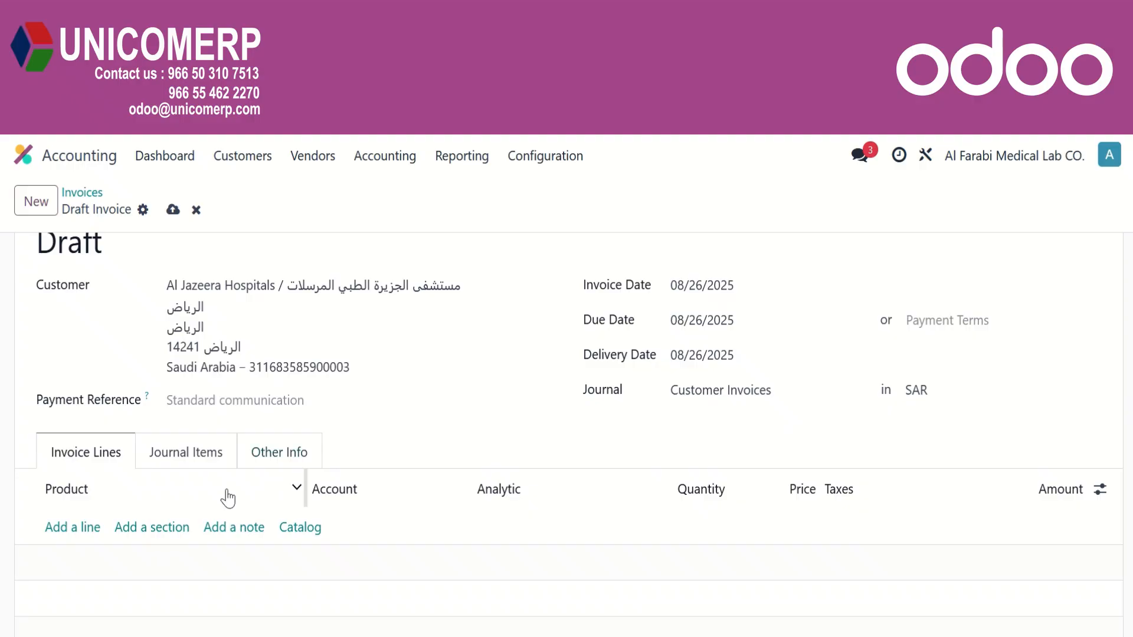
Add an invoice line for the product [04012] AESKUSLIDES EMA IgA 100 and keep 999112 Sales Account as its account.
{"action": "left_click", "coordinate": [94, 528]}
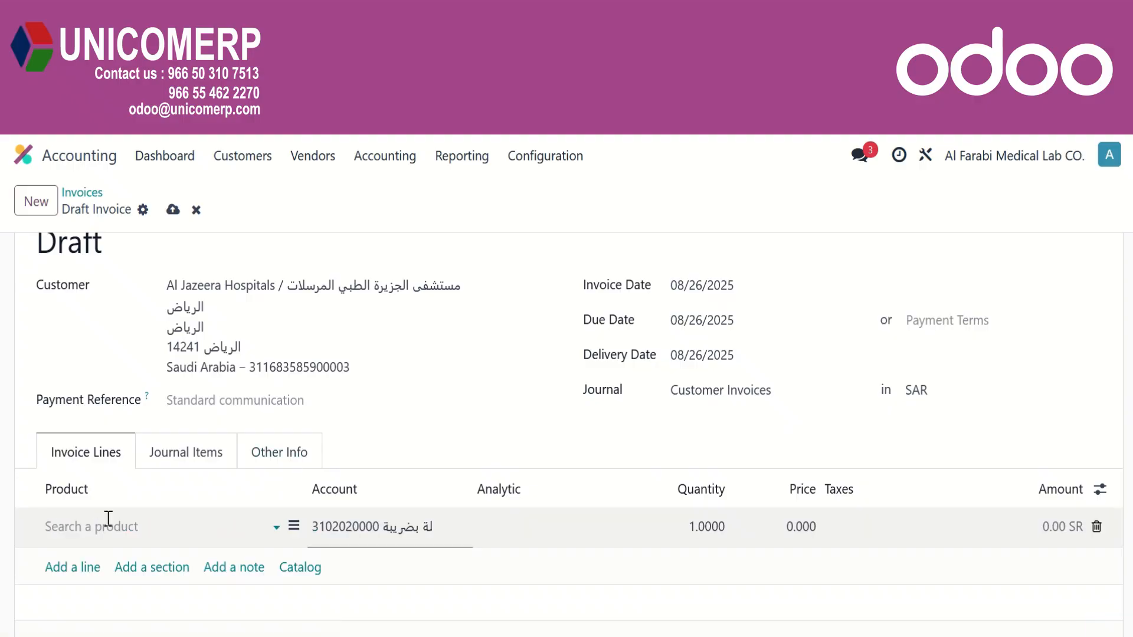
{"action": "left_click", "coordinate": [108, 518]}
{"action": "left_click", "coordinate": [162, 373]}
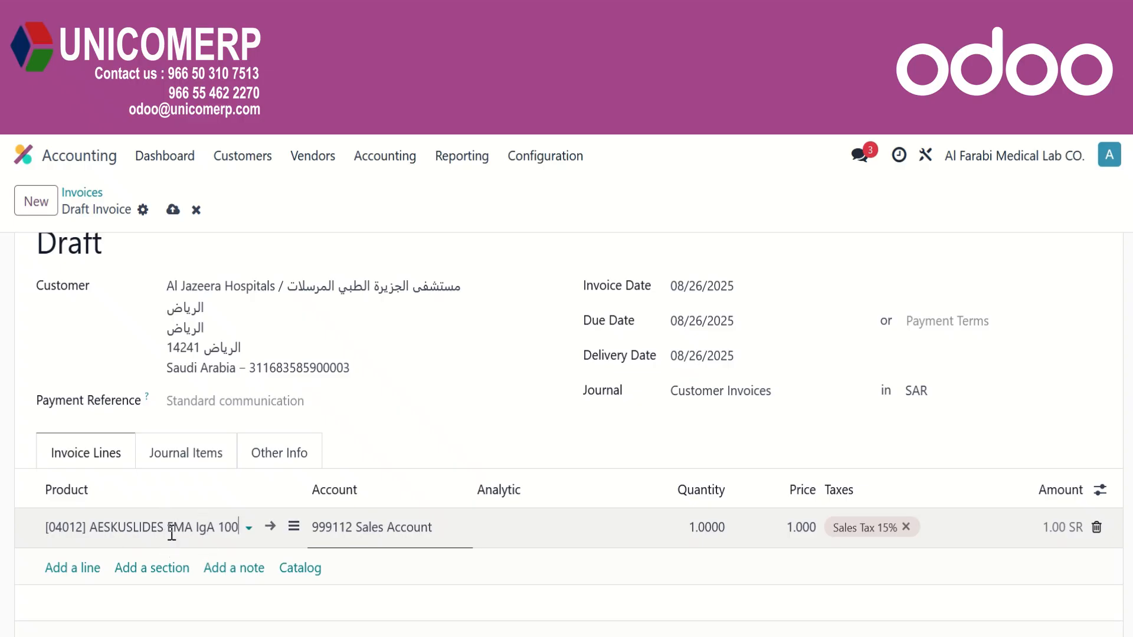
{"action": "left_click", "coordinate": [391, 531]}
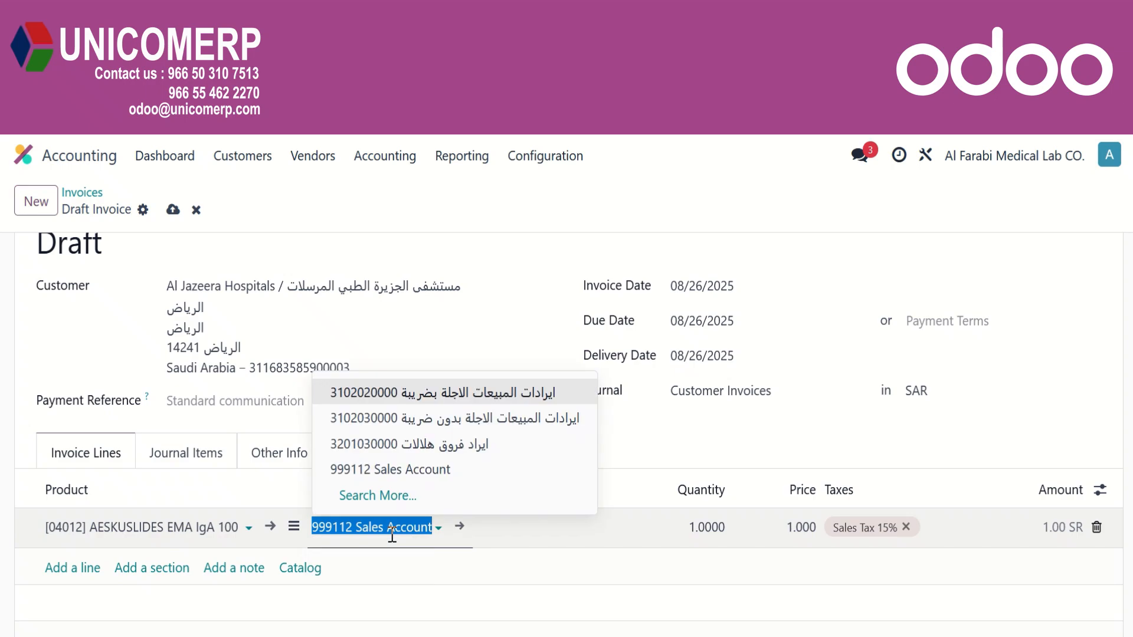
{"action": "left_click", "coordinate": [393, 571]}
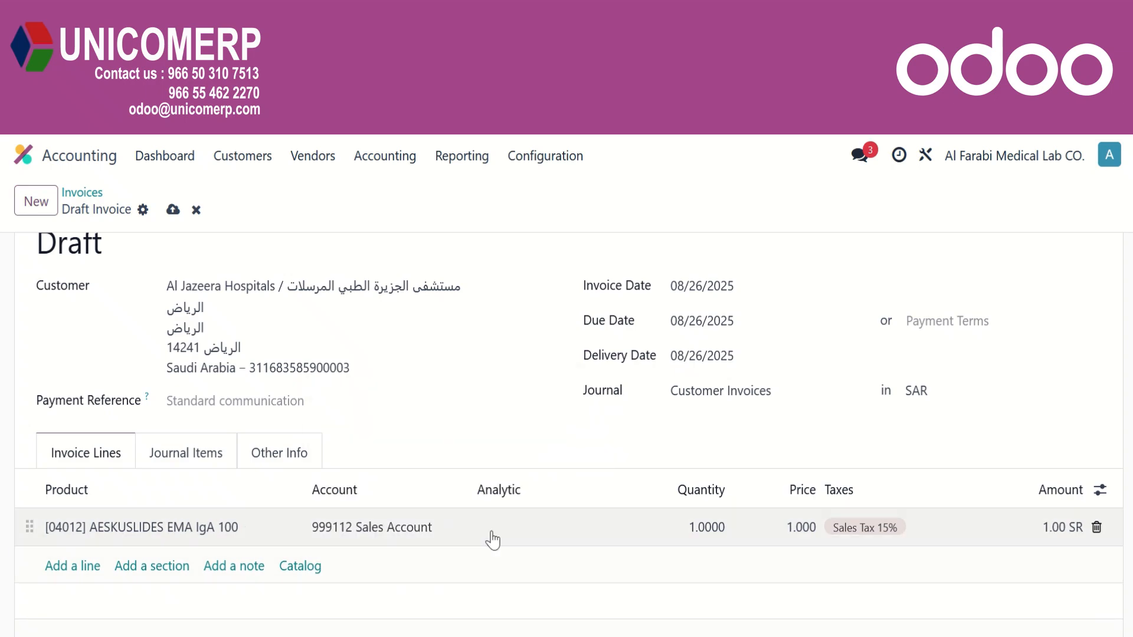
Leave the line's analytic distribution empty and set its quantity to 10 and price to 100.
{"action": "left_click", "coordinate": [501, 533]}
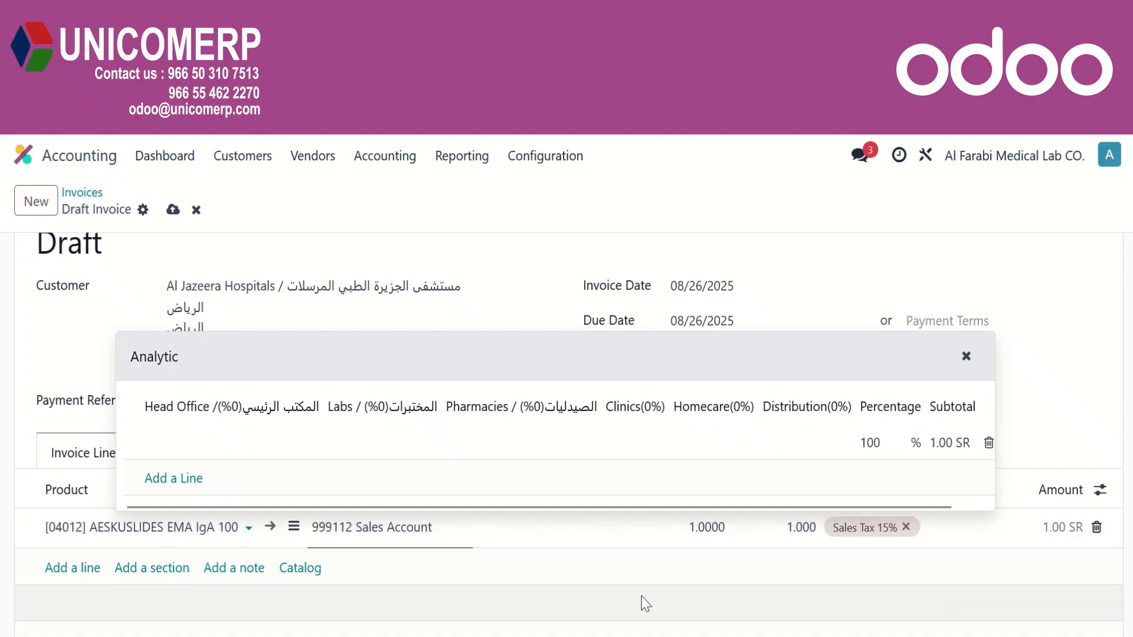
{"action": "left_click", "coordinate": [646, 598]}
{"action": "left_click", "coordinate": [704, 539]}
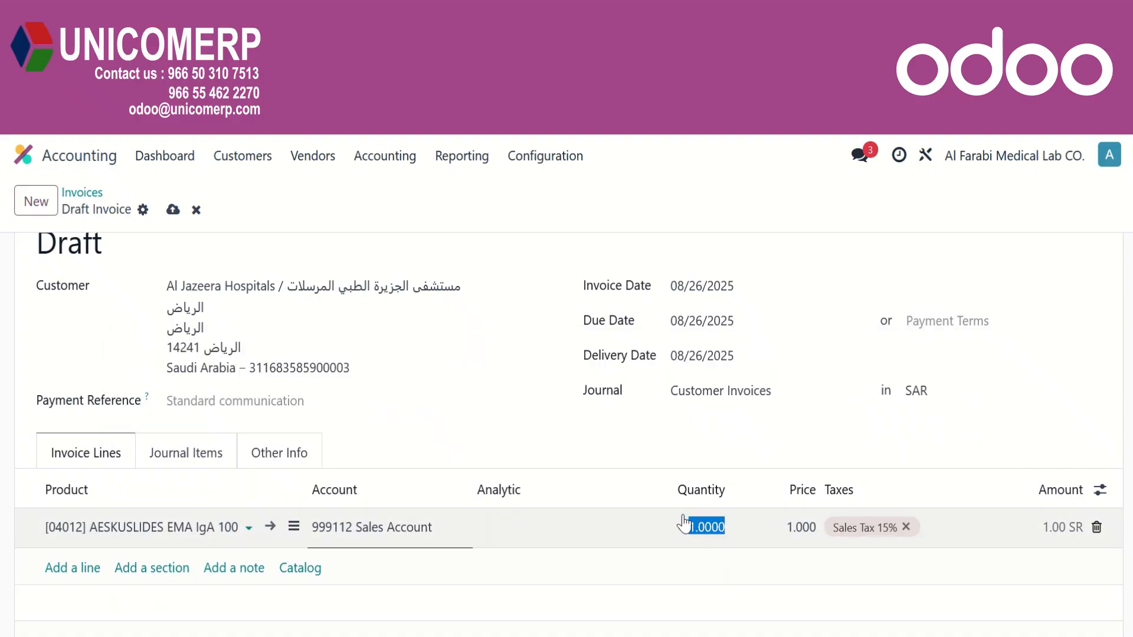
{"action": "type", "text": "10"}
{"action": "key", "text": "Tab"}
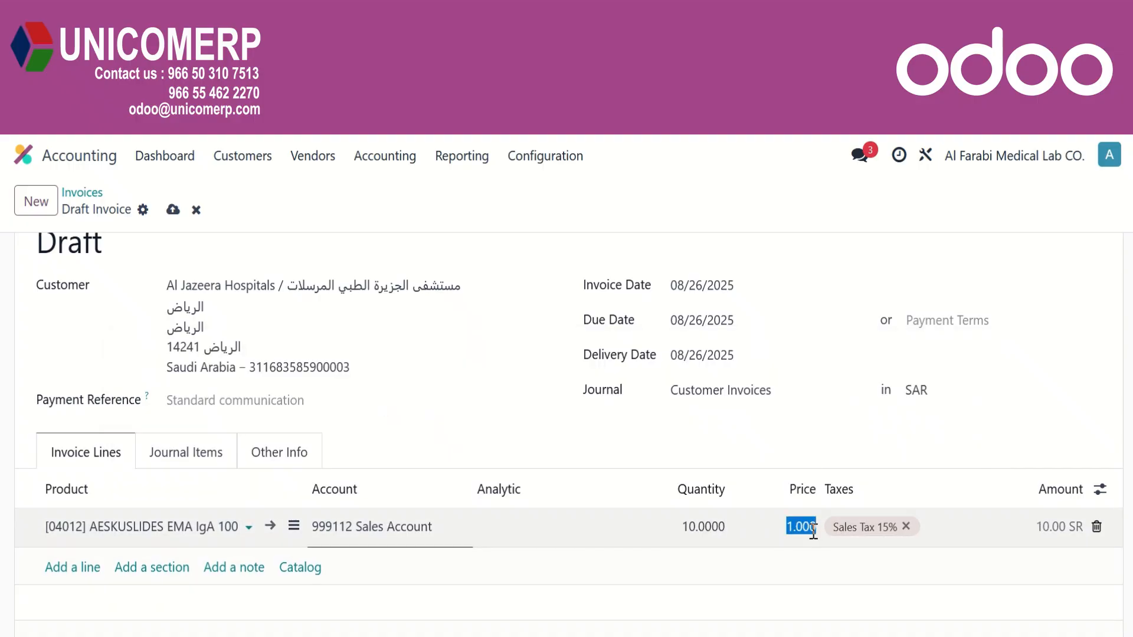
{"action": "type", "text": "100"}
{"action": "left_click", "coordinate": [809, 581]}
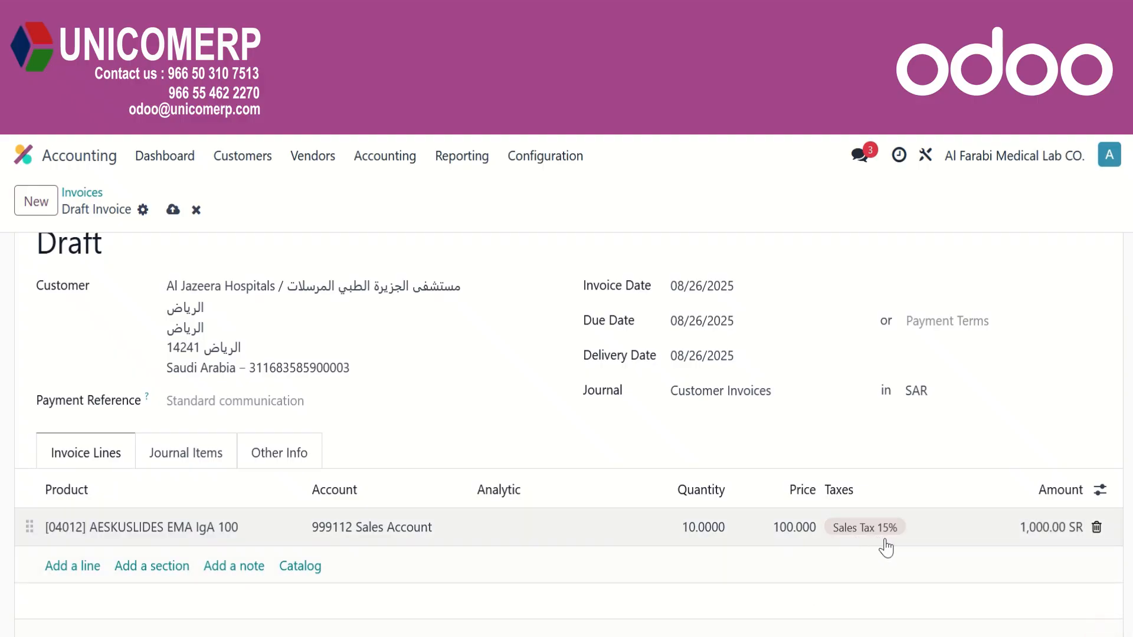
Keep Sales Tax 15% on the invoice line and confirm the invoice.
{"action": "left_click", "coordinate": [886, 532]}
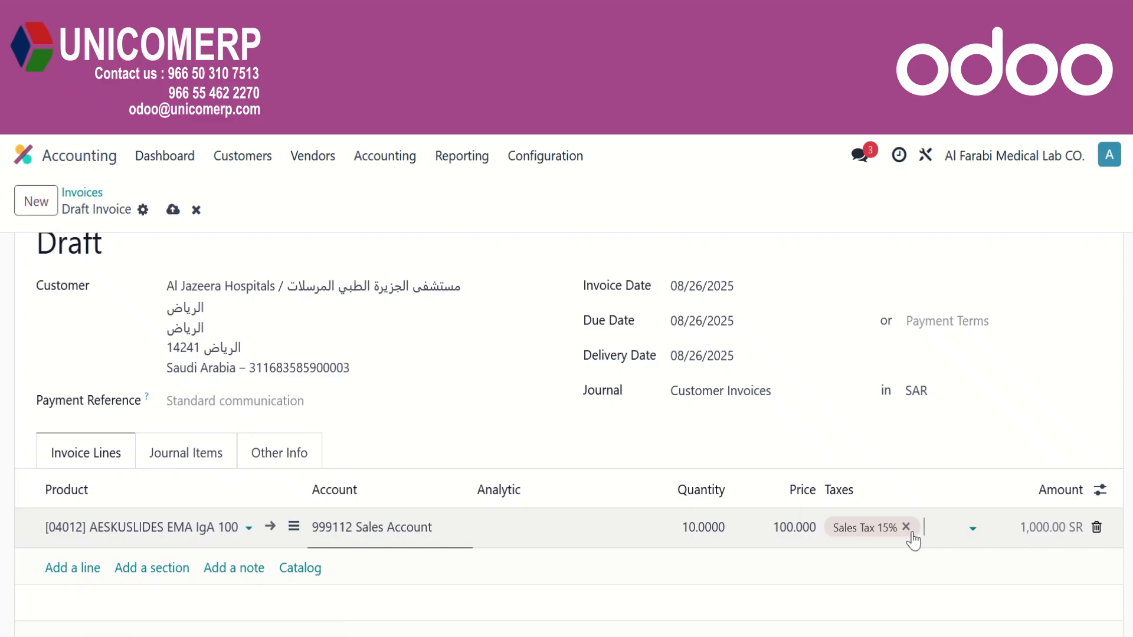
{"action": "left_click", "coordinate": [937, 555]}
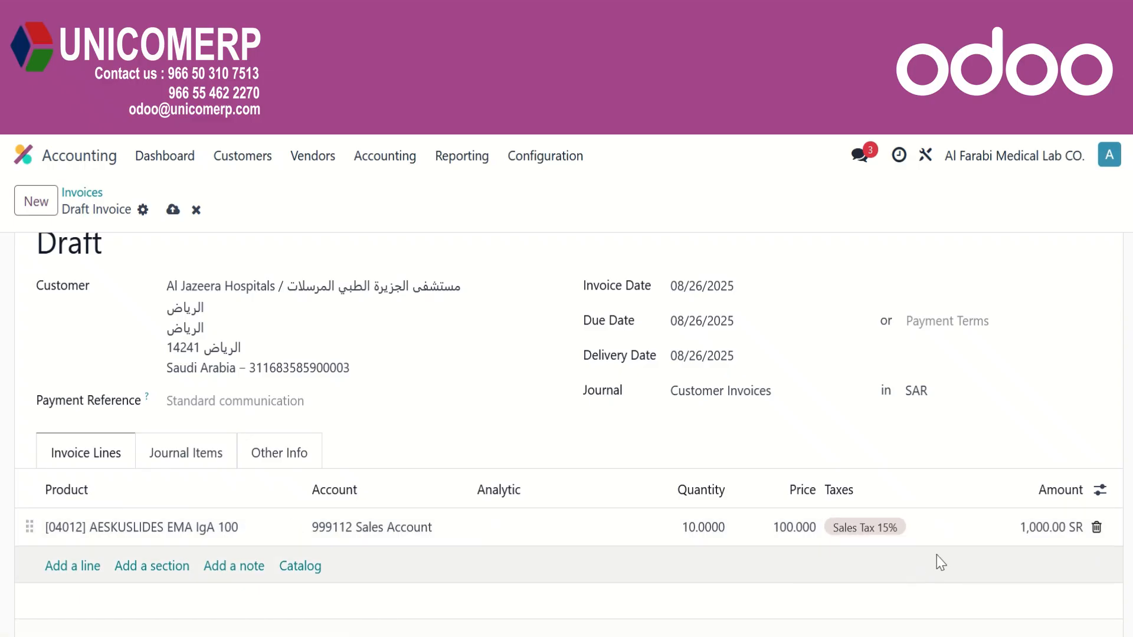
{"action": "scroll", "coordinate": [225, 493], "scroll_direction": "up", "scroll_amount": 3}
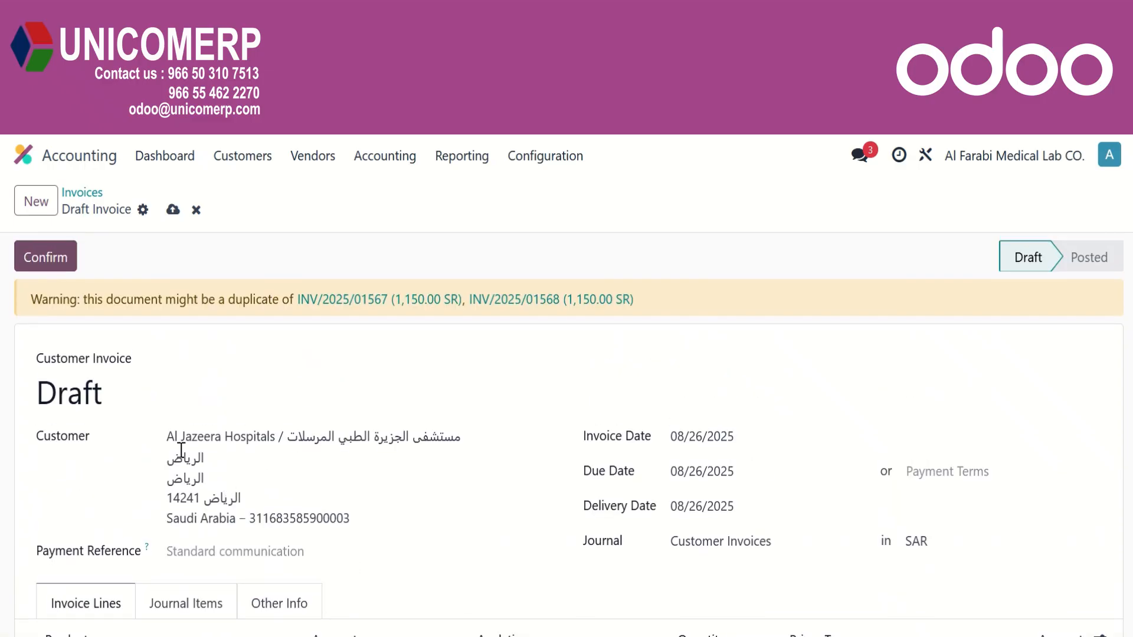
{"action": "left_click", "coordinate": [47, 258]}
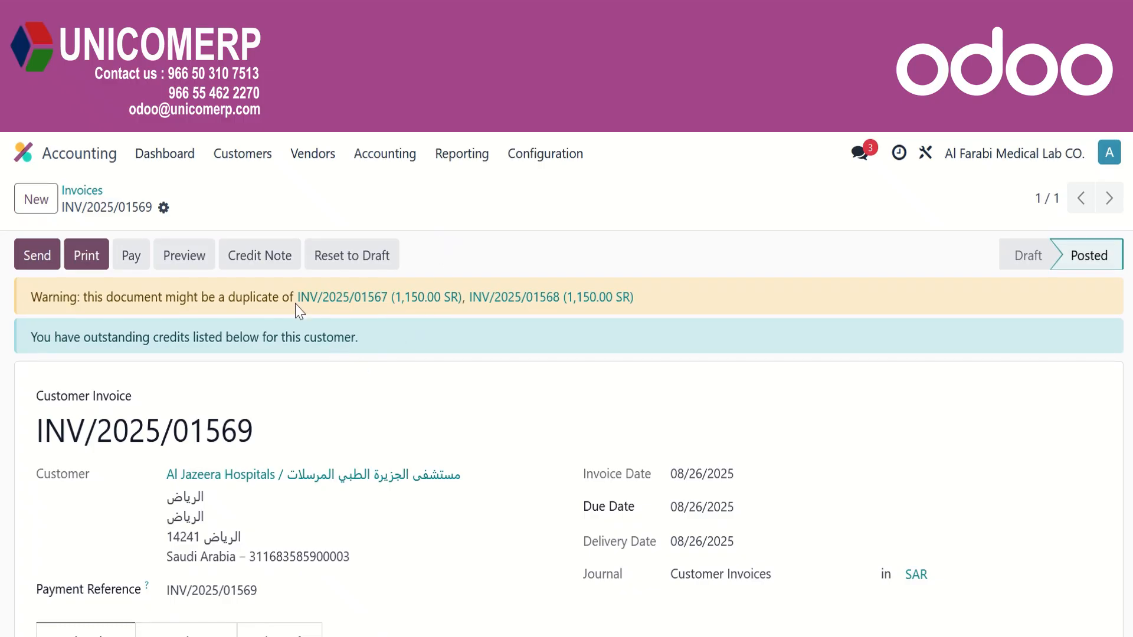
Reverse the posted invoice with a credit note, leaving the reason empty, and create a new draft invoice from it.
{"action": "left_click", "coordinate": [268, 266]}
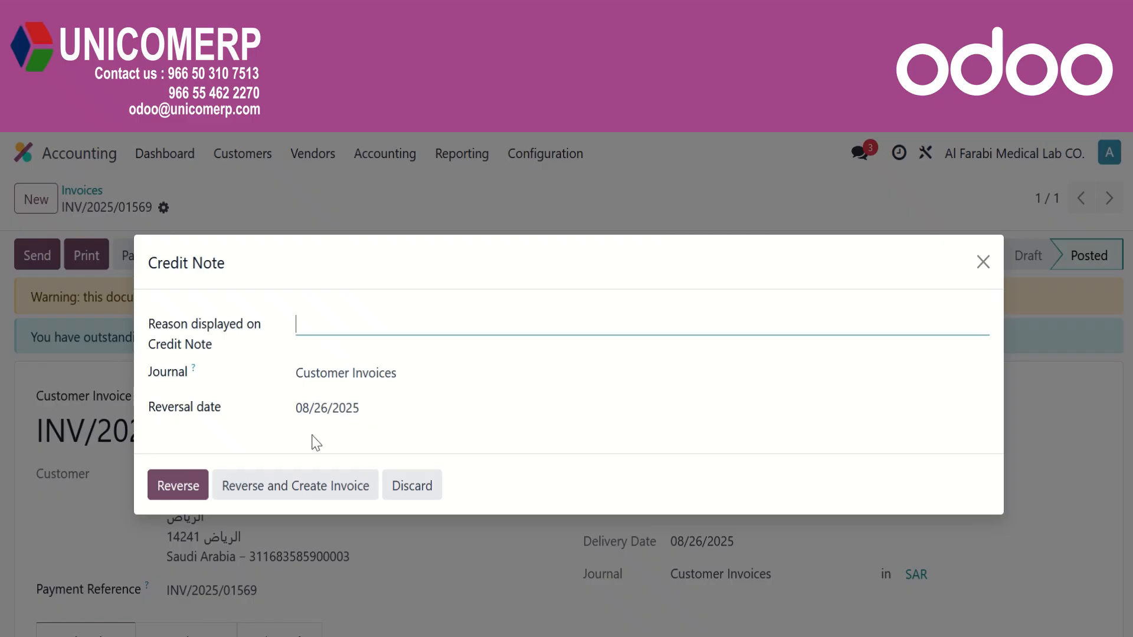
{"action": "left_click", "coordinate": [255, 486]}
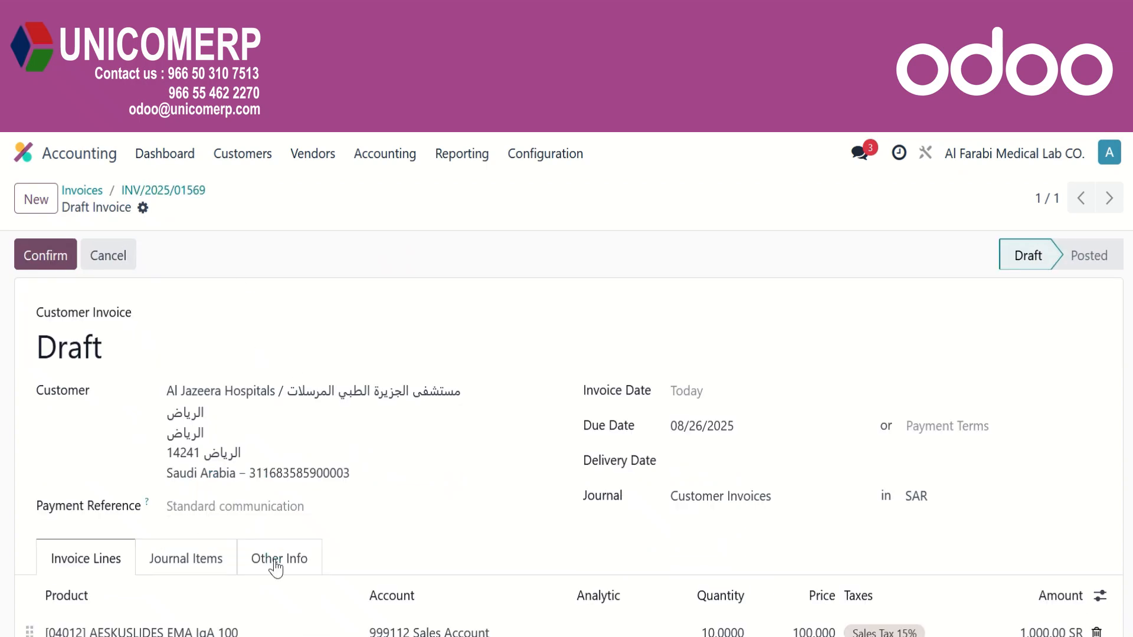
Check the lines of the new draft invoice and confirm it.
{"action": "scroll", "coordinate": [561, 584], "scroll_direction": "down", "scroll_amount": 4}
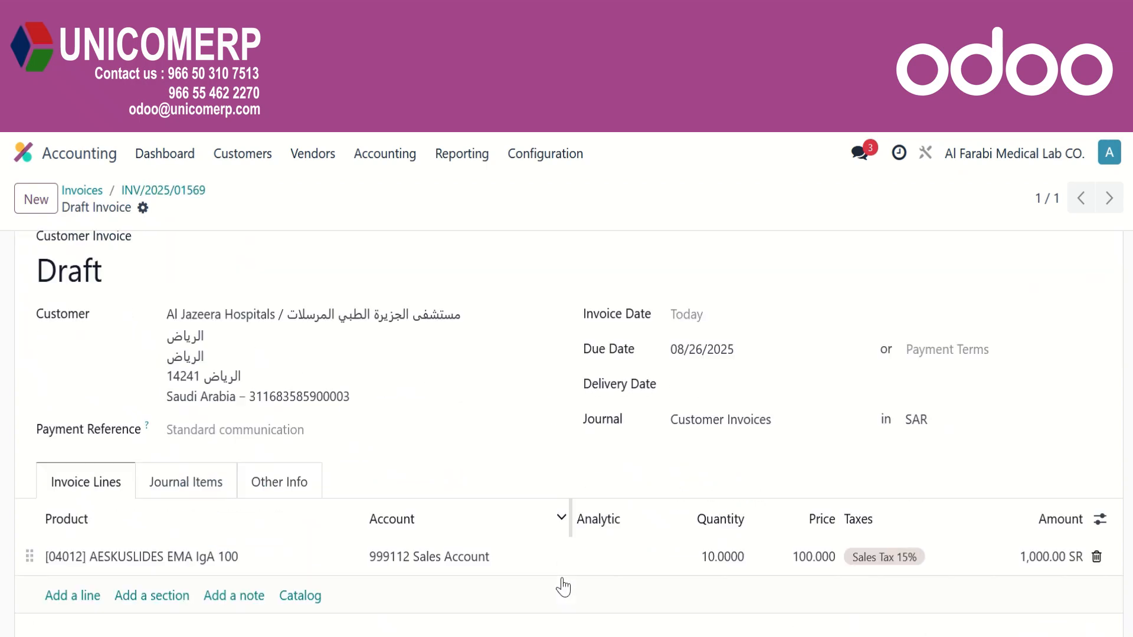
{"action": "scroll", "coordinate": [562, 581], "scroll_direction": "up", "scroll_amount": 4}
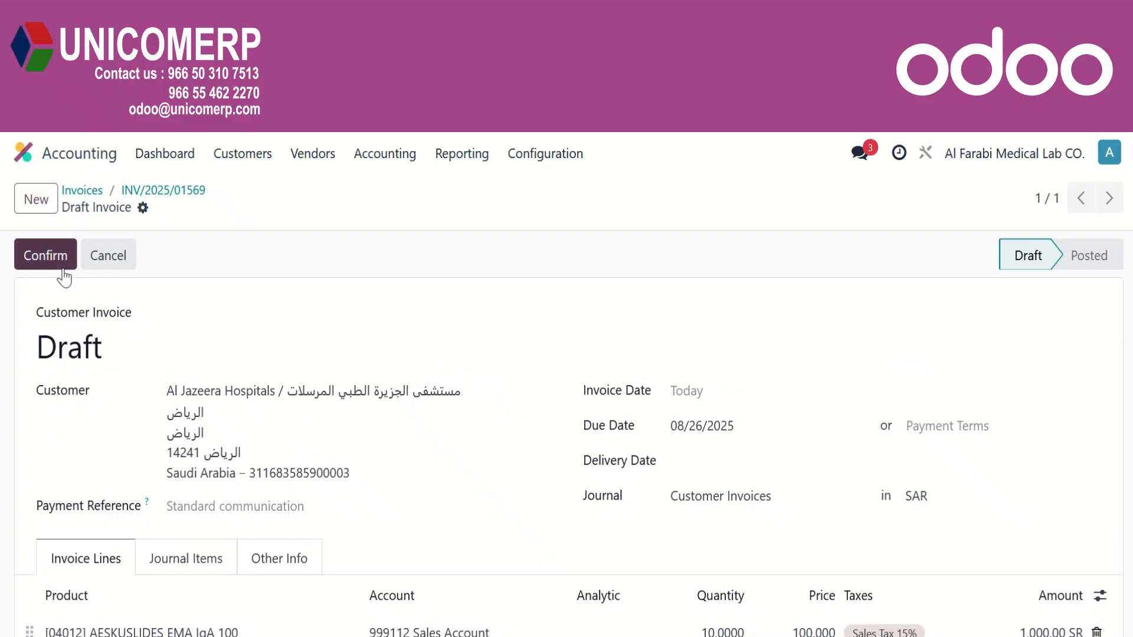
{"action": "left_click", "coordinate": [46, 255]}
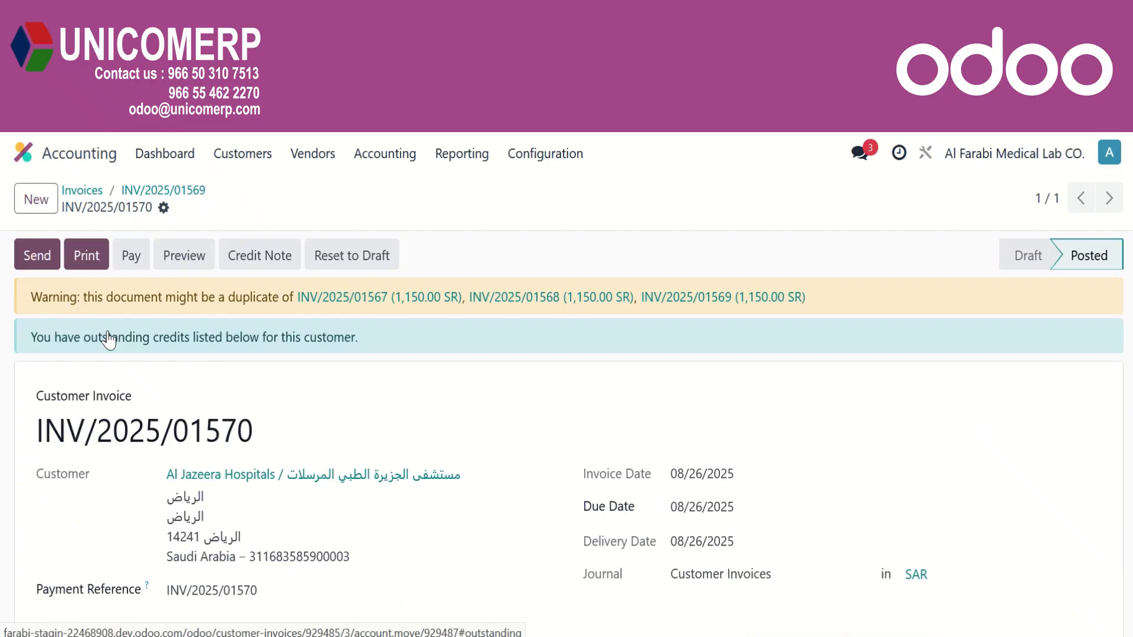
Register the invoice's full payment through the Bank 001 journal with Manual Payment as the method.
{"action": "left_click", "coordinate": [131, 254]}
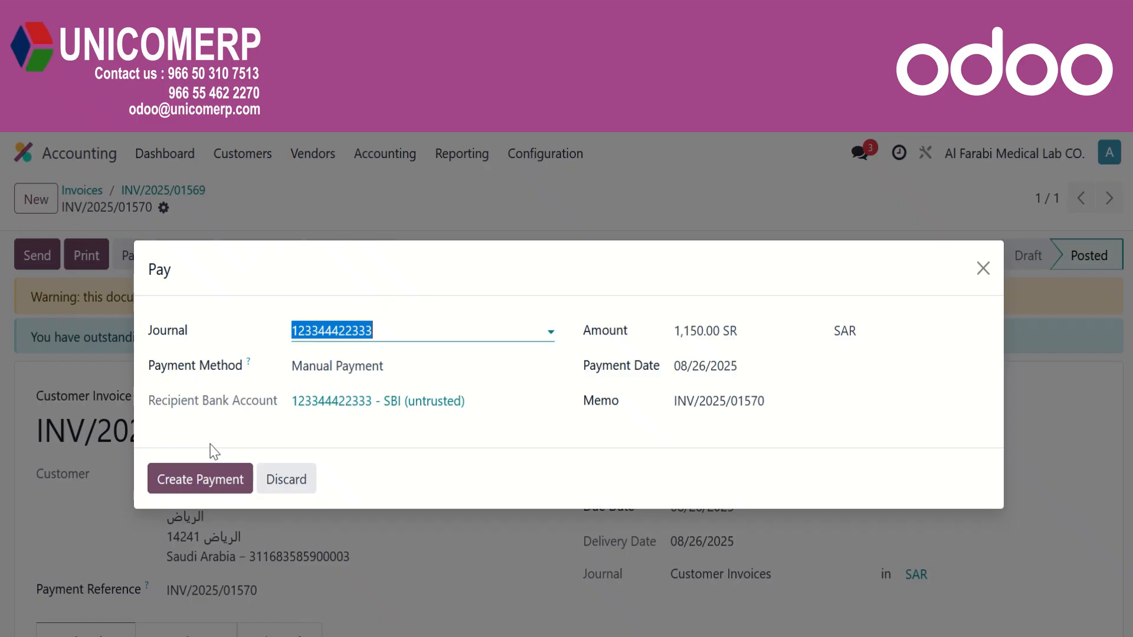
{"action": "left_click", "coordinate": [355, 332]}
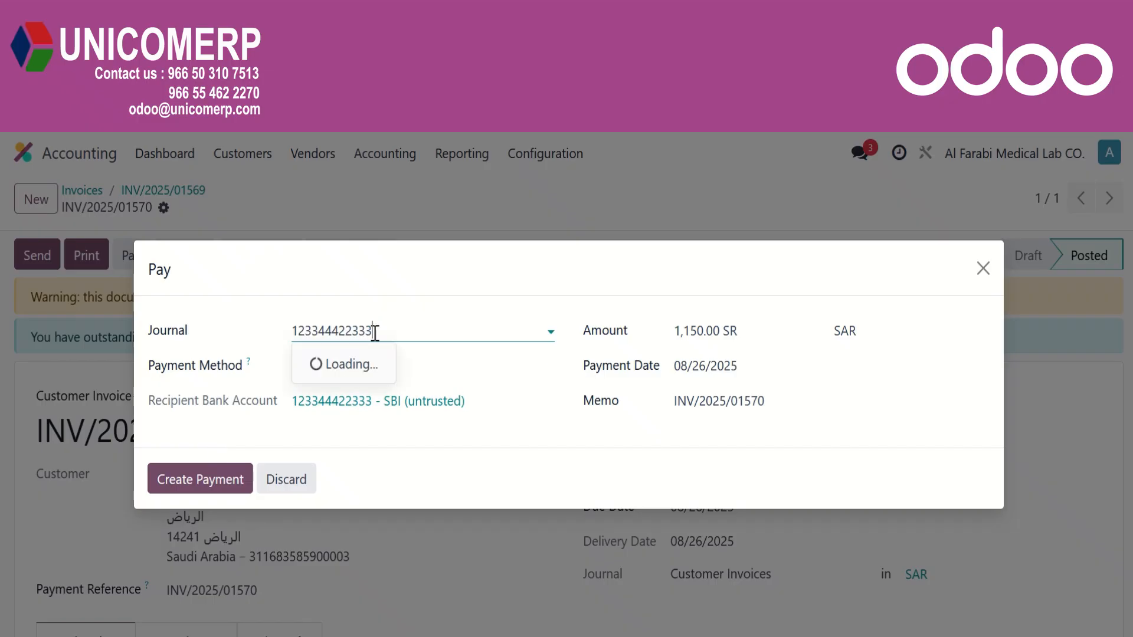
{"action": "left_click", "coordinate": [365, 545]}
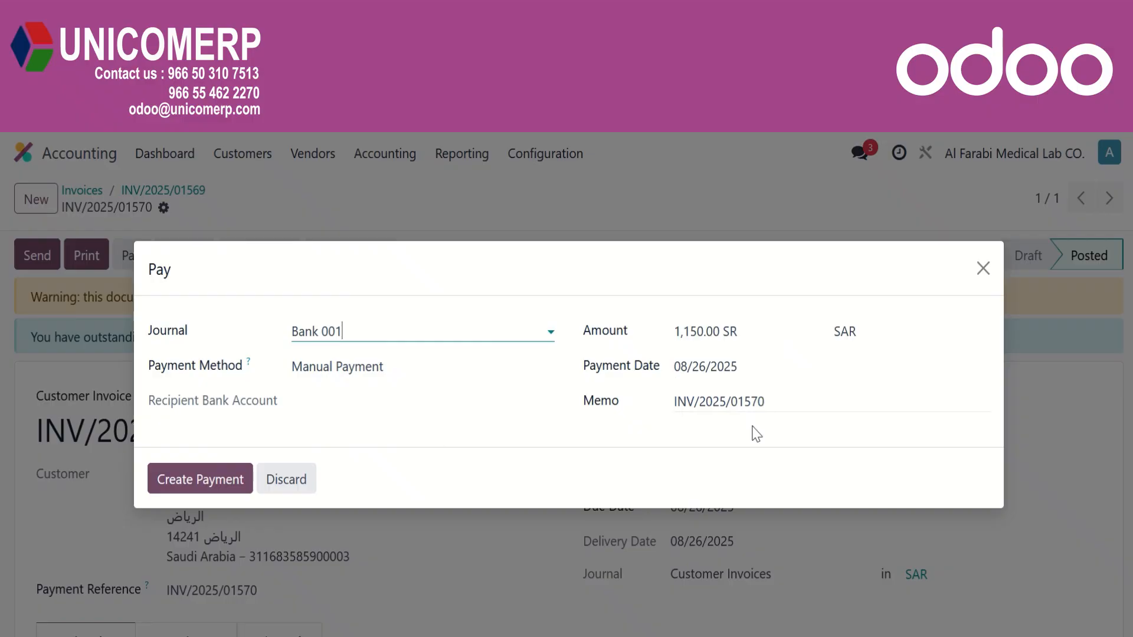
{"action": "left_click", "coordinate": [217, 475]}
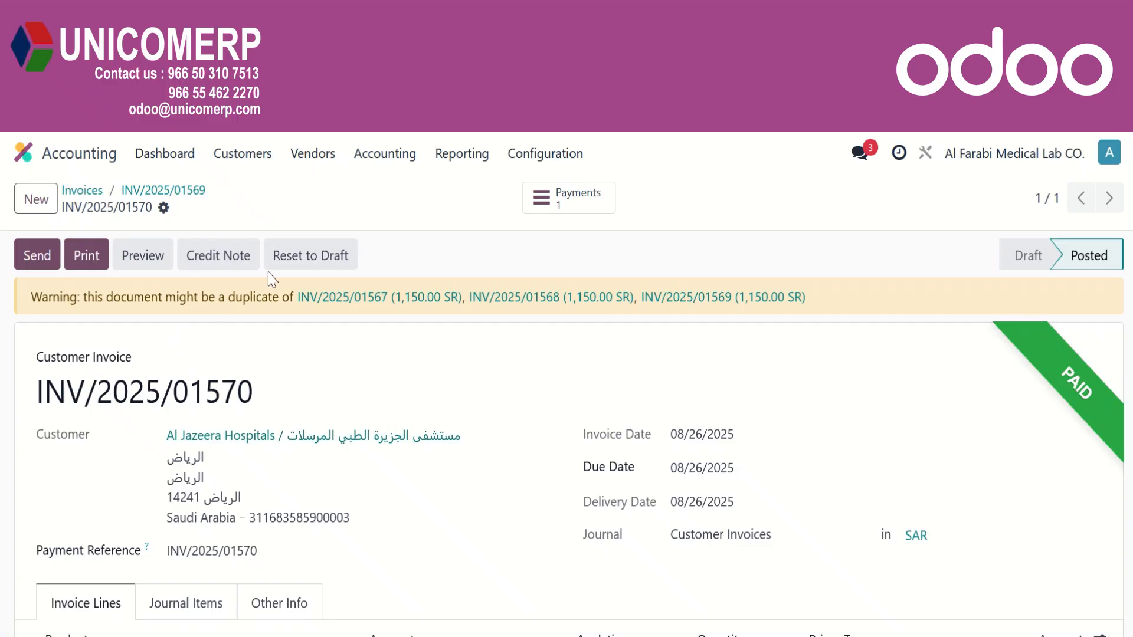
Reset the paid invoice to draft, review its lines and confirm it again.
{"action": "left_click", "coordinate": [279, 260]}
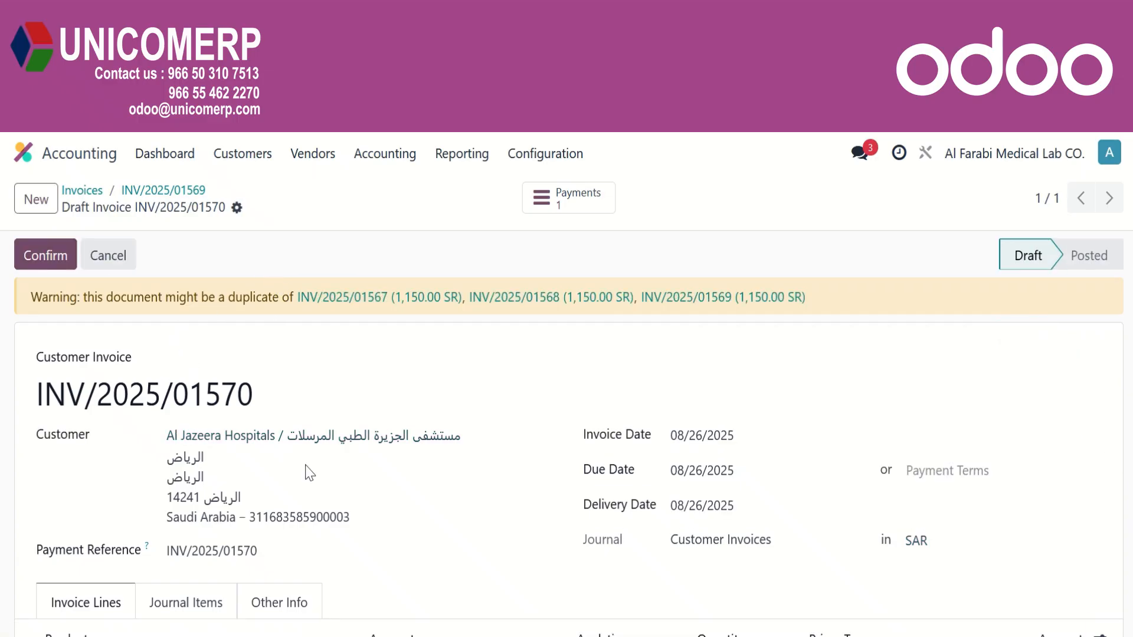
{"action": "scroll", "coordinate": [301, 495], "scroll_direction": "down", "scroll_amount": 6}
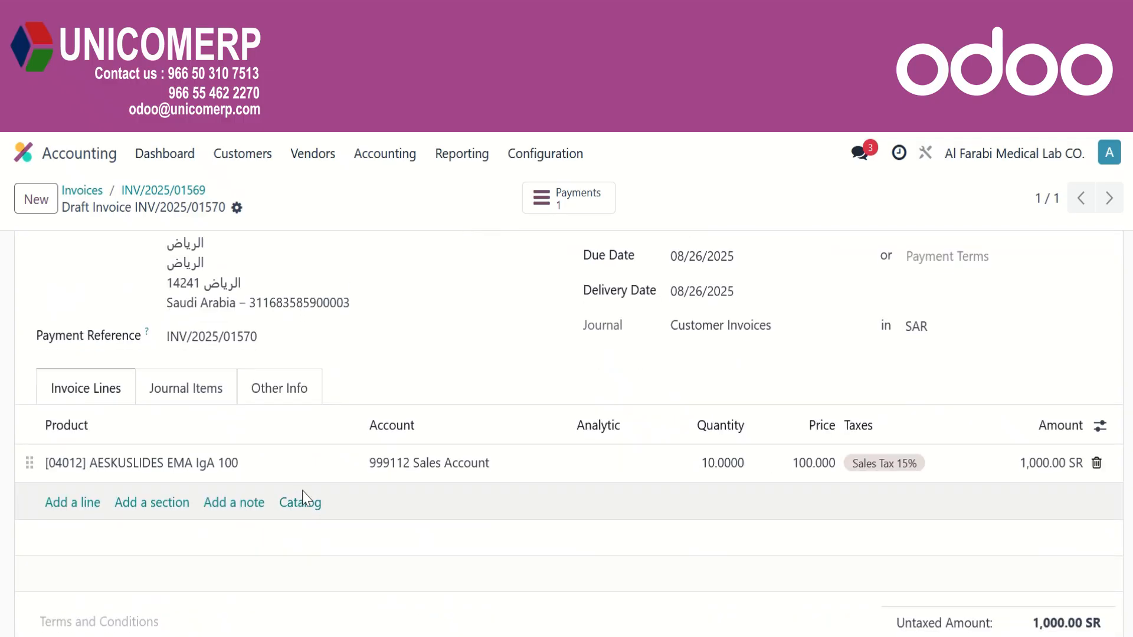
{"action": "scroll", "coordinate": [303, 498], "scroll_direction": "up", "scroll_amount": 6}
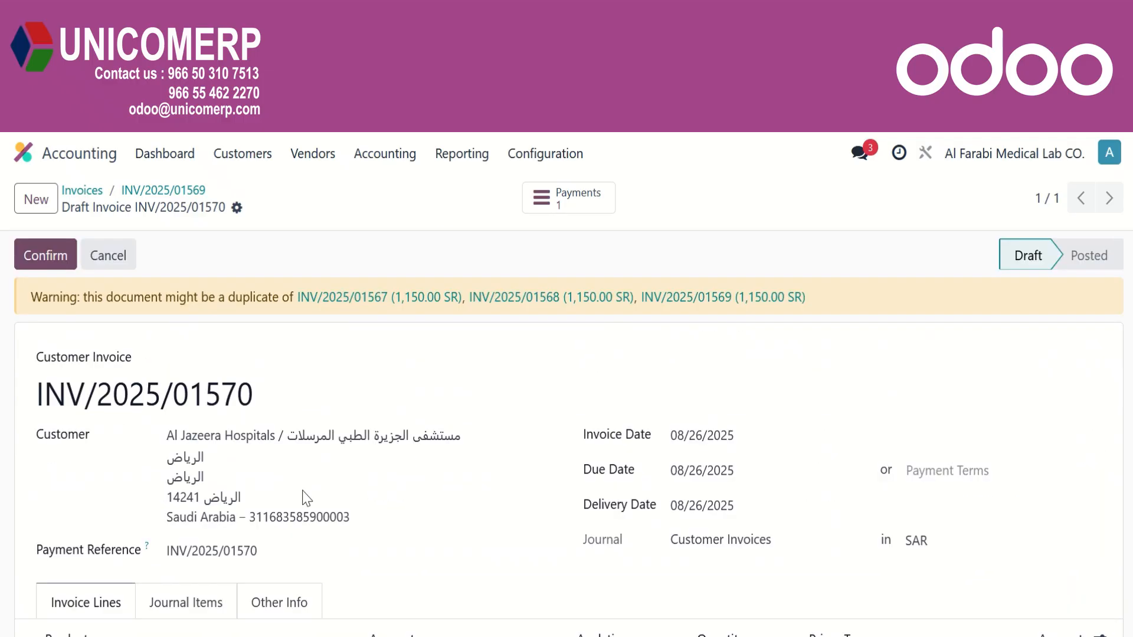
{"action": "left_click", "coordinate": [53, 253]}
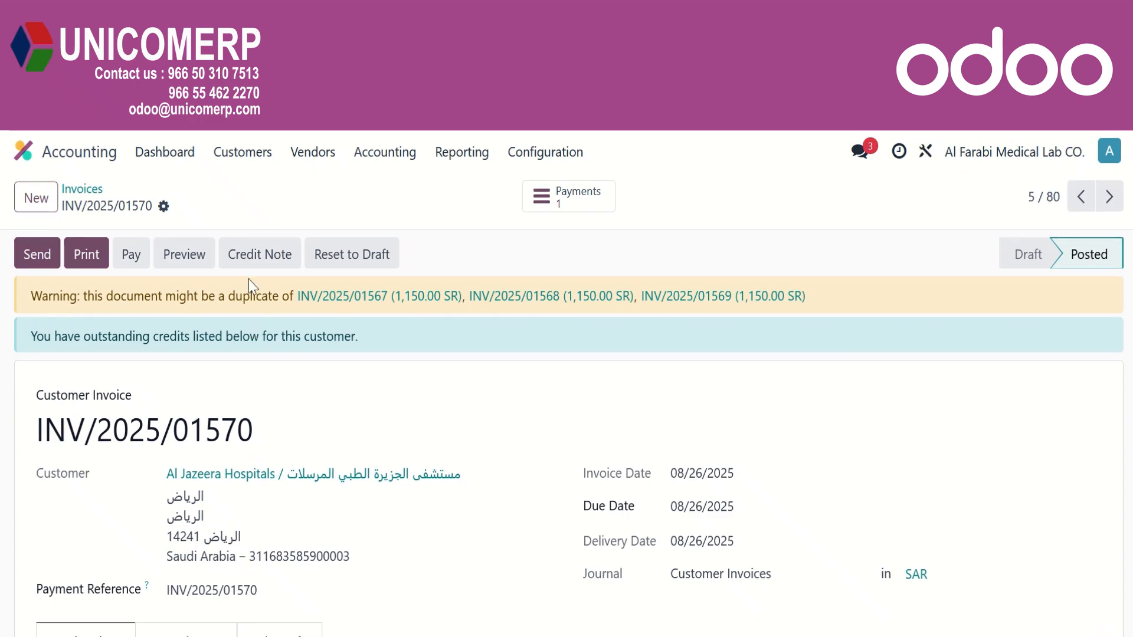
Start a new customer credit note for Al Jazeera Hospitals with the invoice date 08/26/2025.
{"action": "left_click", "coordinate": [247, 155]}
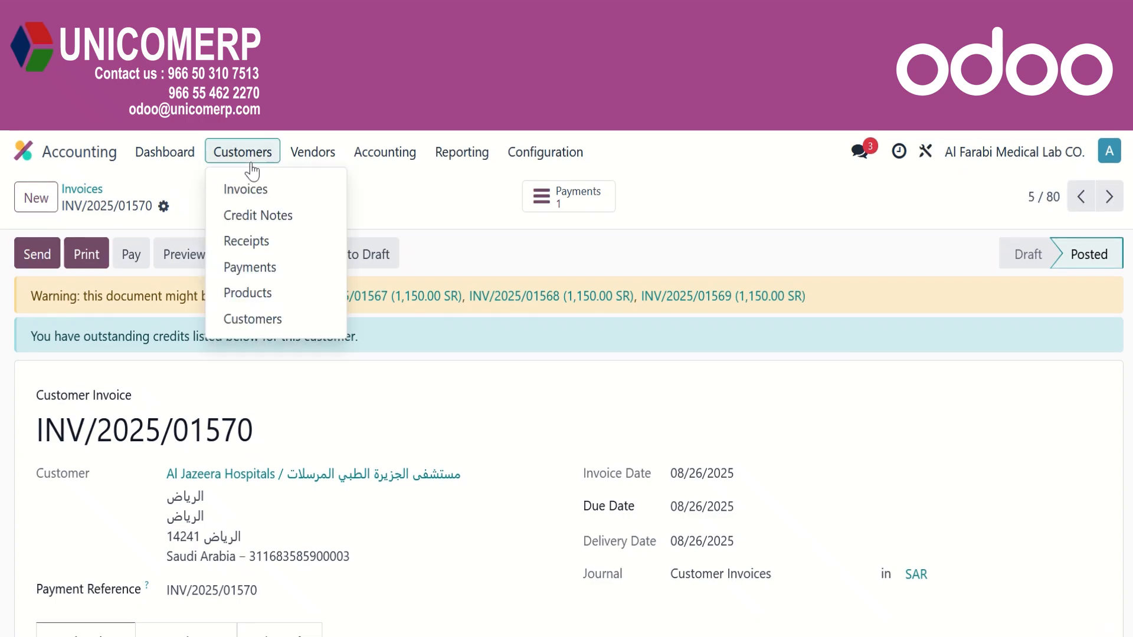
{"action": "left_click", "coordinate": [261, 218]}
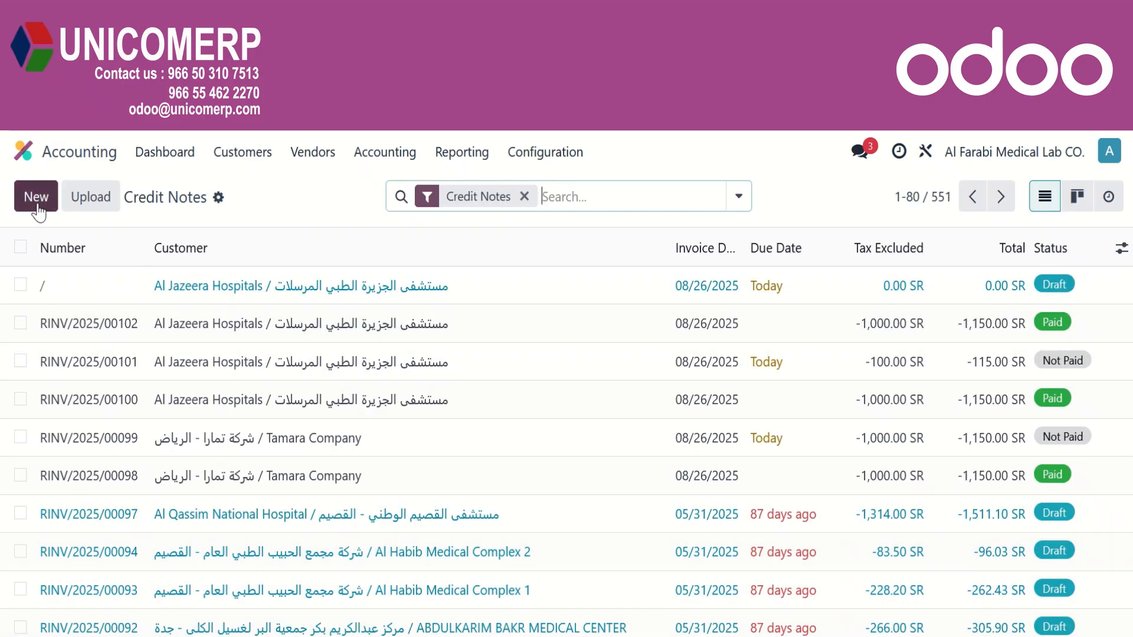
{"action": "left_click", "coordinate": [36, 203]}
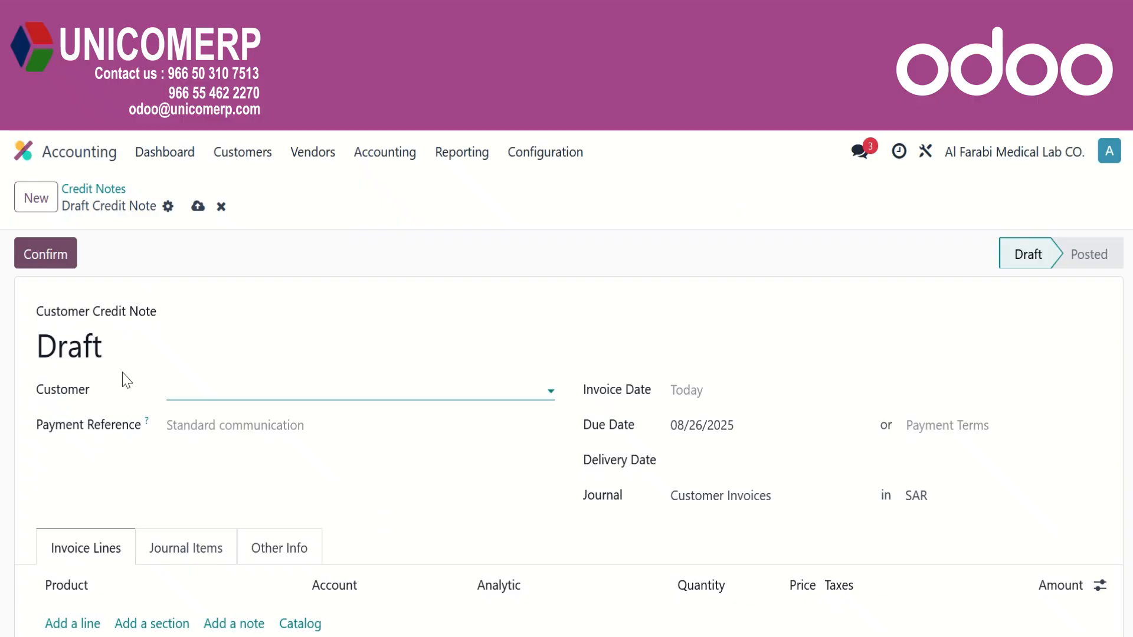
{"action": "left_click", "coordinate": [187, 397]}
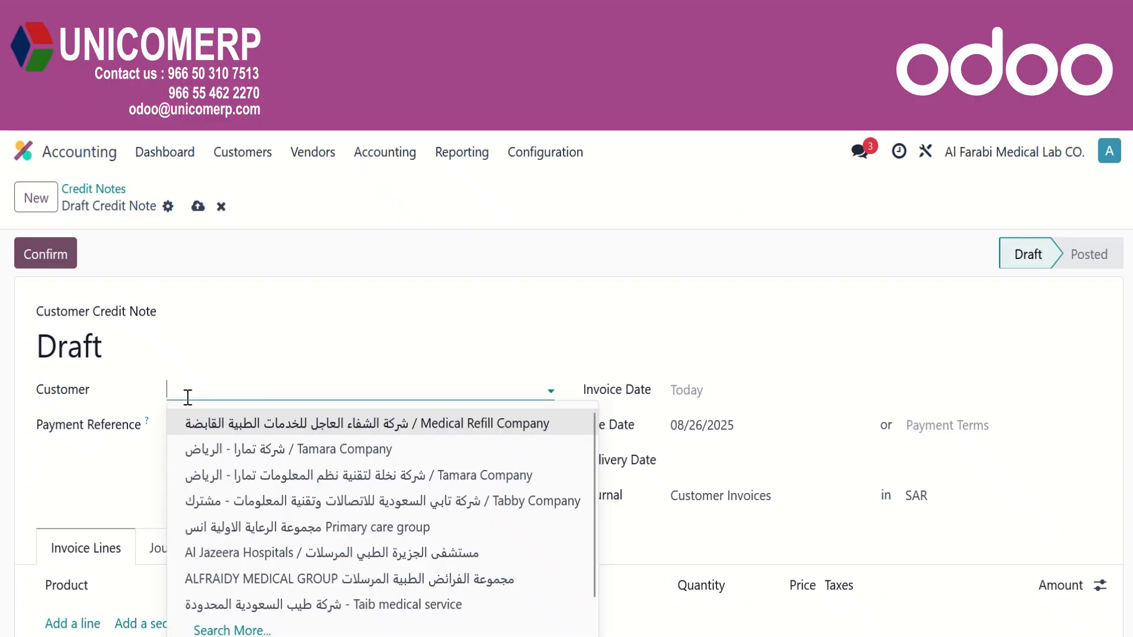
{"action": "left_click", "coordinate": [303, 549]}
{"action": "left_click", "coordinate": [879, 396]}
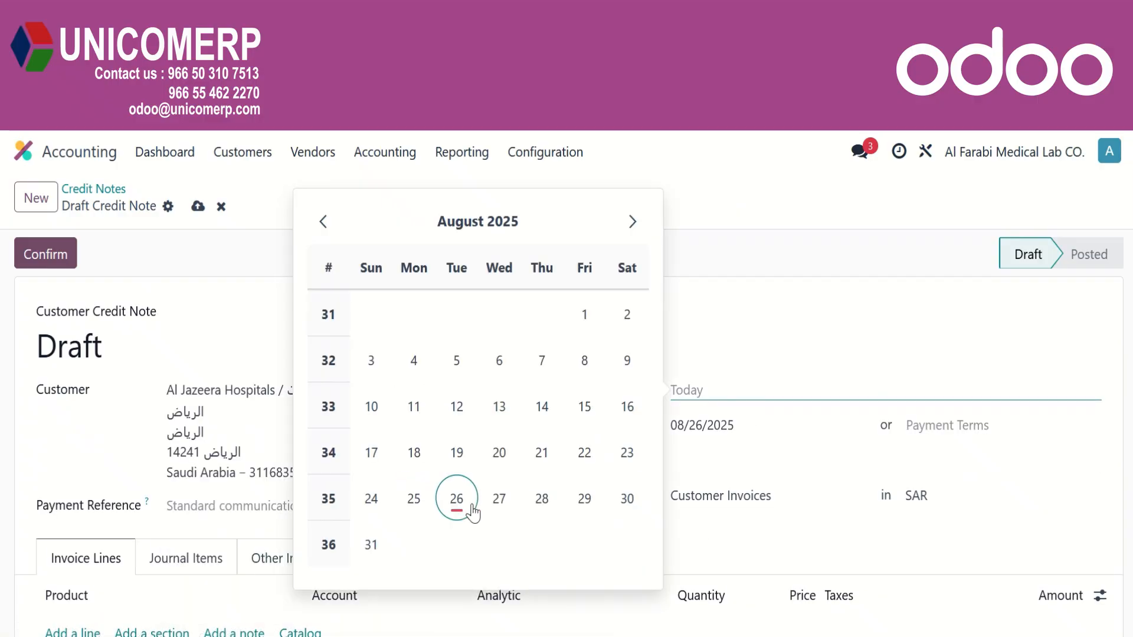
{"action": "left_click", "coordinate": [469, 502]}
Add a credit note line for [04012] AESKUSLIDES EMA IgA 100 at a price of 100 and confirm the credit note.
{"action": "scroll", "coordinate": [112, 540], "scroll_direction": "down", "scroll_amount": 3}
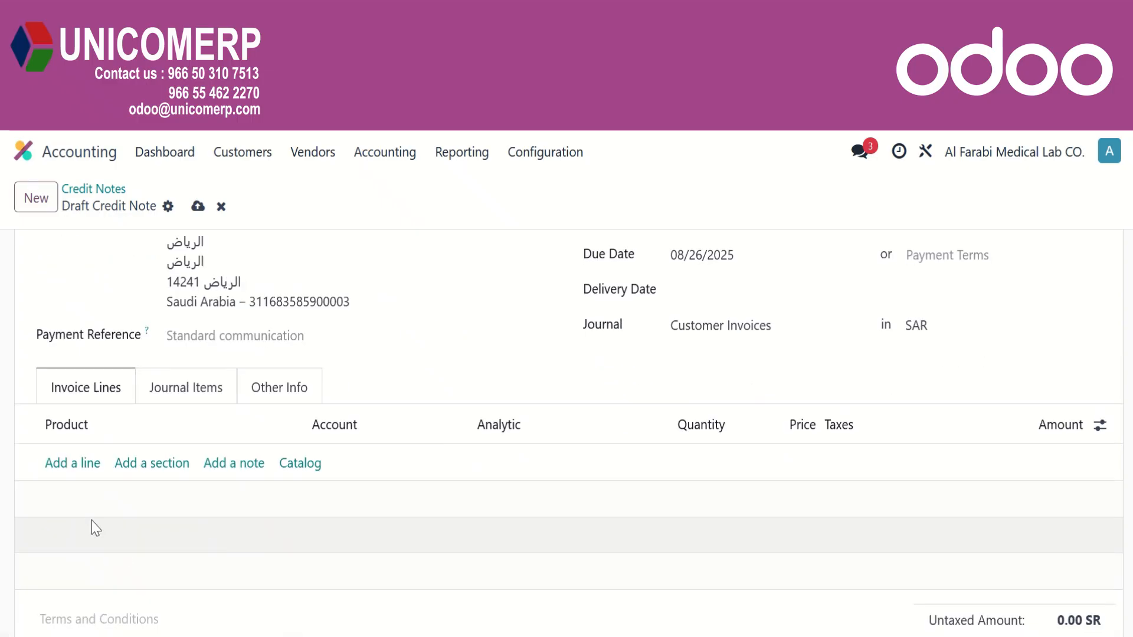
{"action": "left_click", "coordinate": [93, 465]}
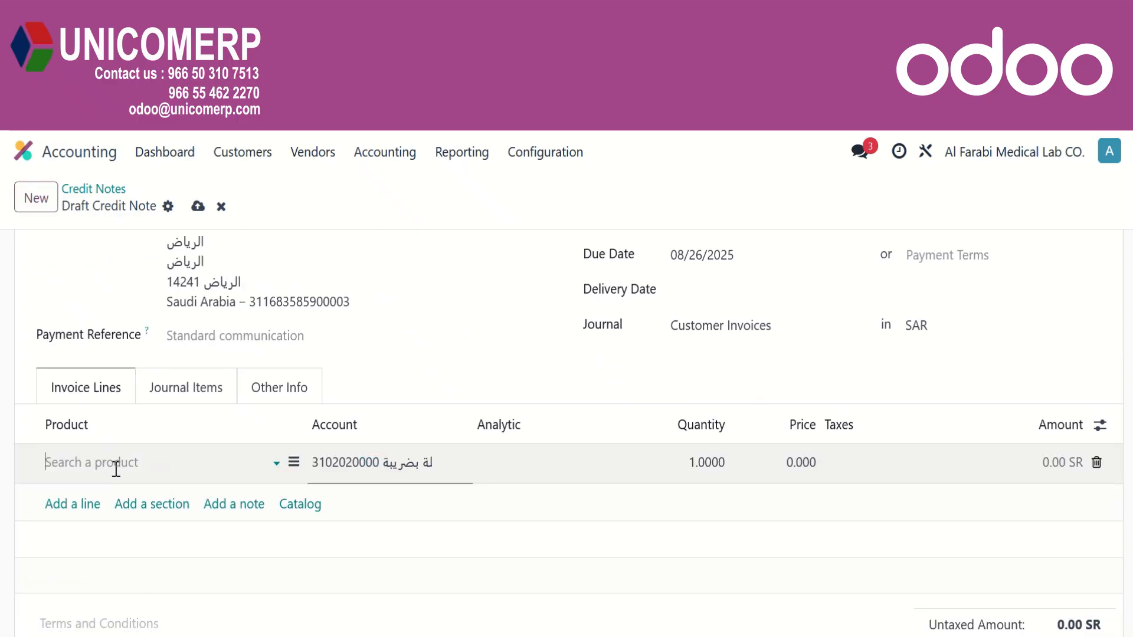
{"action": "left_click", "coordinate": [119, 464]}
{"action": "left_click", "coordinate": [177, 308]}
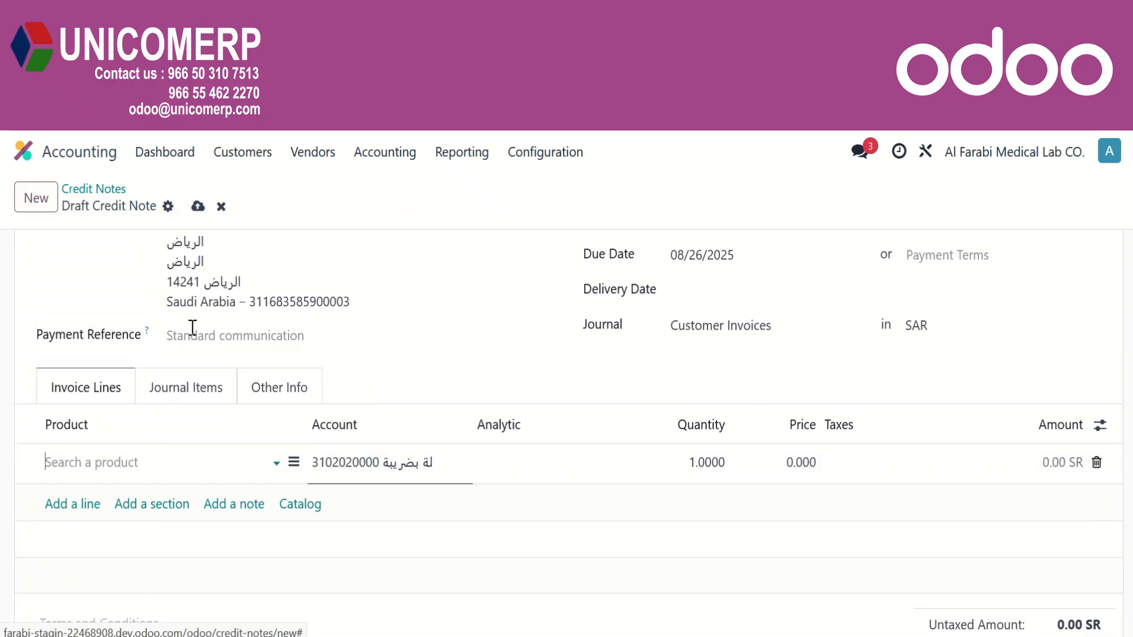
{"action": "left_click", "coordinate": [802, 469]}
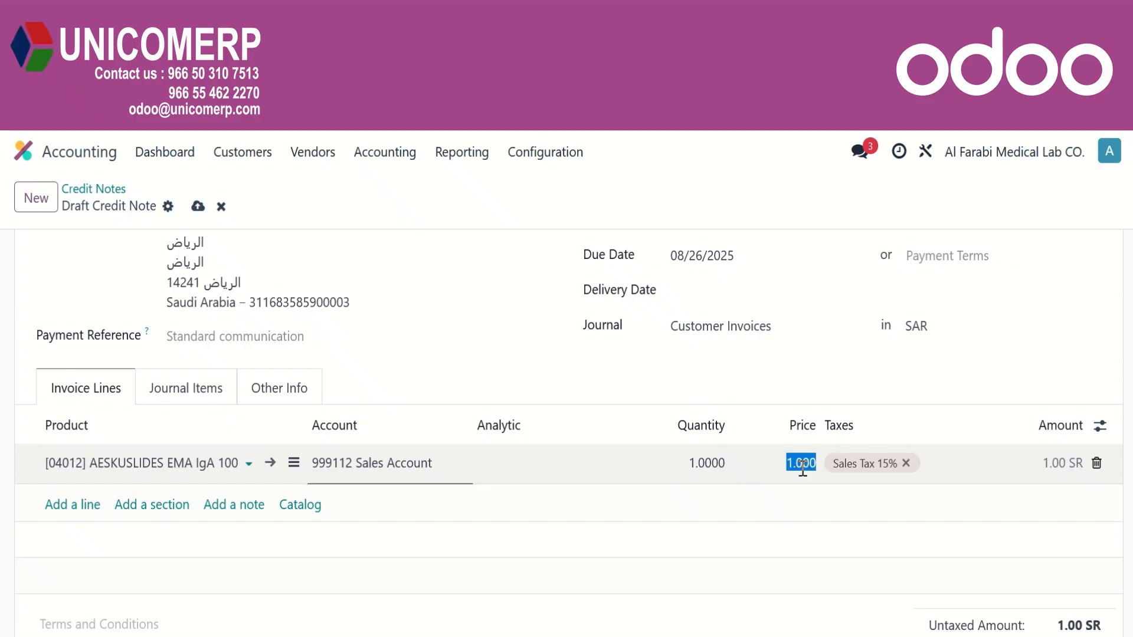
{"action": "type", "text": "100"}
{"action": "left_click", "coordinate": [702, 536]}
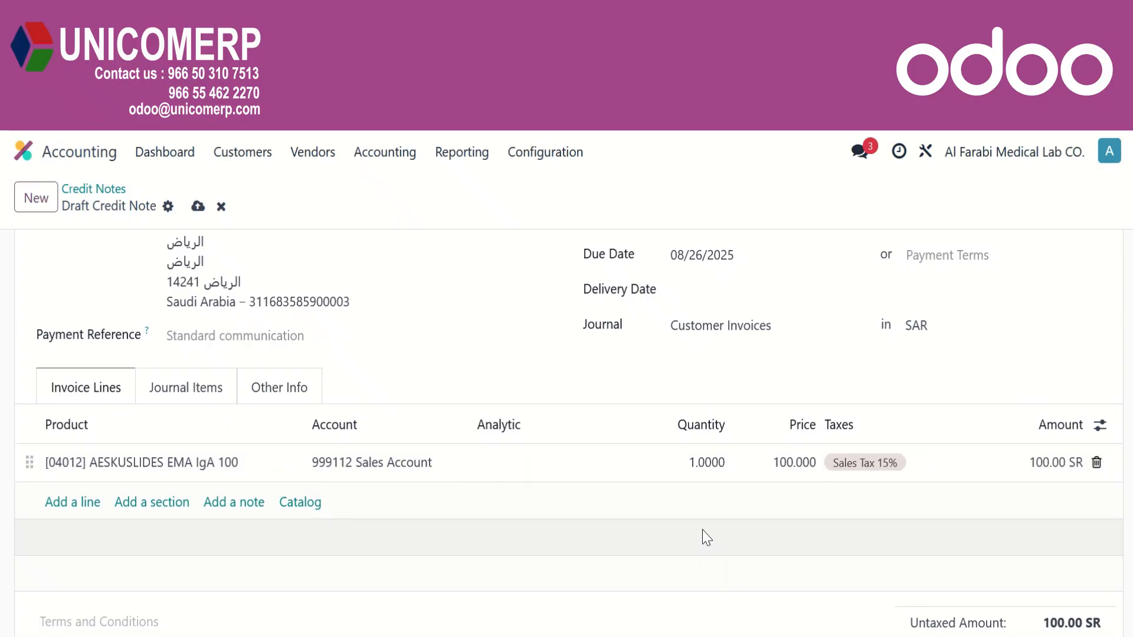
{"action": "scroll", "coordinate": [88, 380], "scroll_direction": "up", "scroll_amount": 2}
{"action": "scroll", "coordinate": [82, 296], "scroll_direction": "up", "scroll_amount": 2}
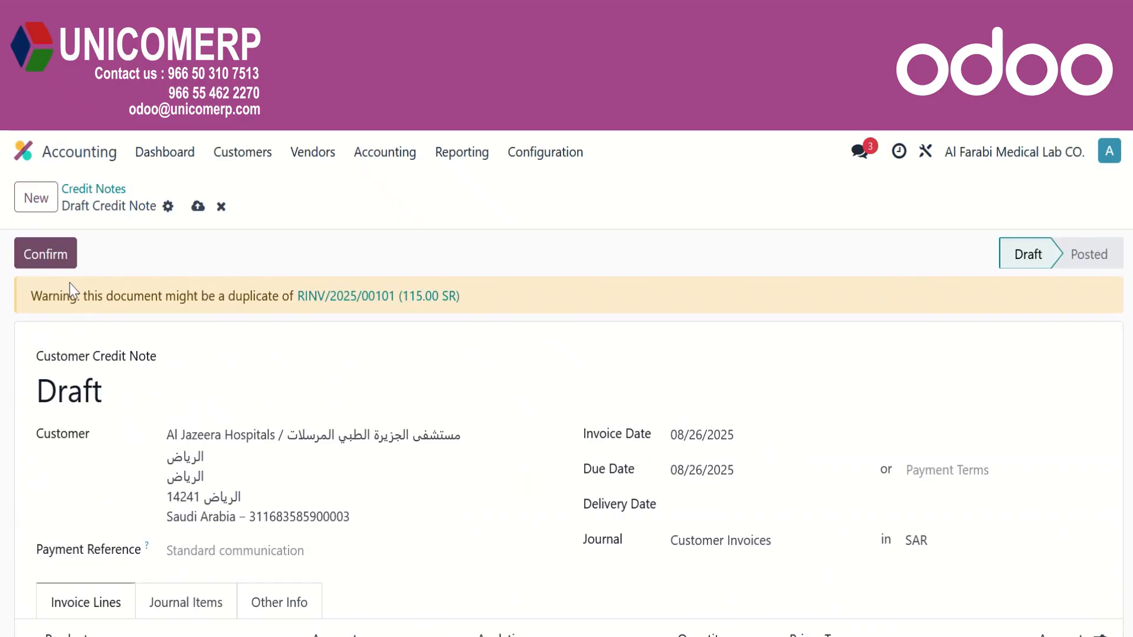
{"action": "left_click", "coordinate": [49, 257]}
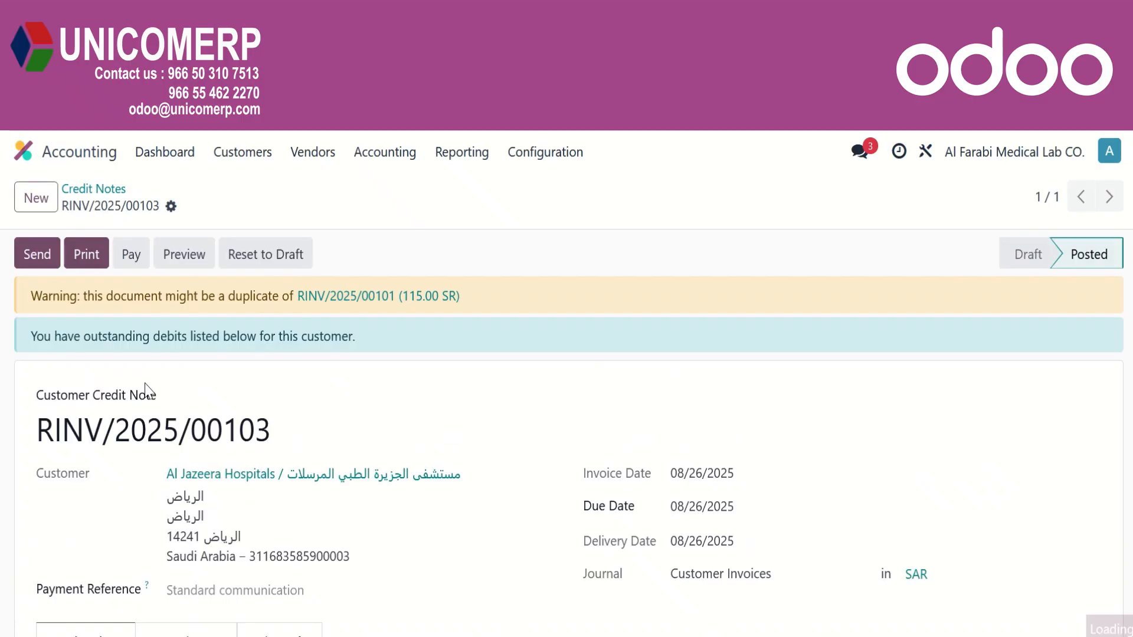
Start a new customer payment of type Receive and choose Al Jazeera Hospitals as the customer.
{"action": "left_click", "coordinate": [251, 156]}
{"action": "left_click", "coordinate": [260, 265]}
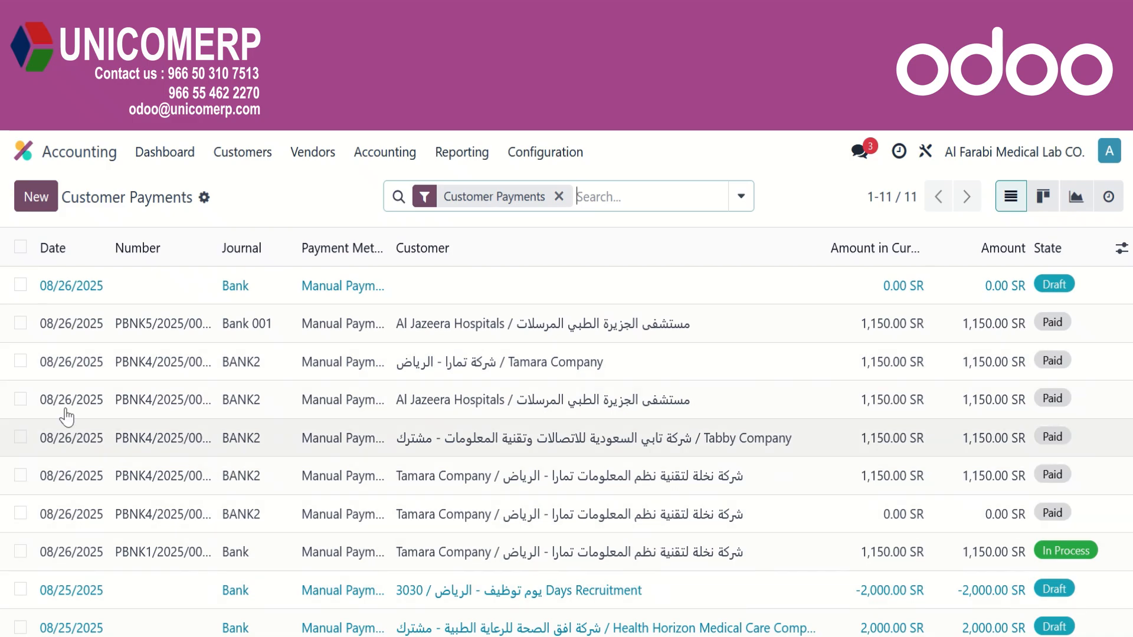
{"action": "left_click", "coordinate": [36, 196]}
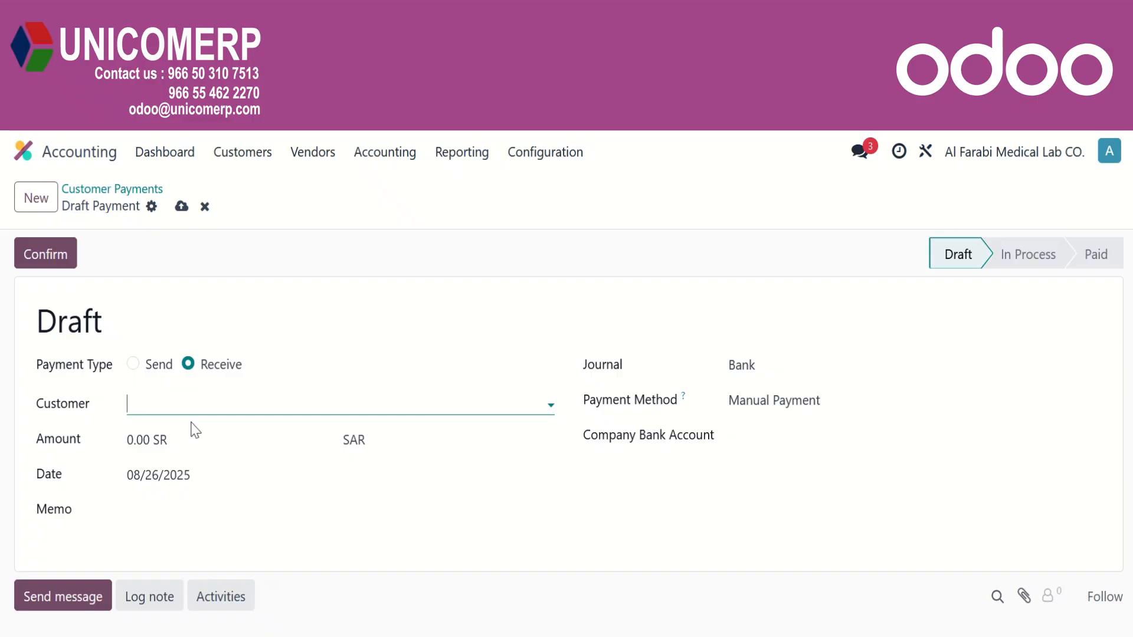
{"action": "left_click", "coordinate": [204, 405]}
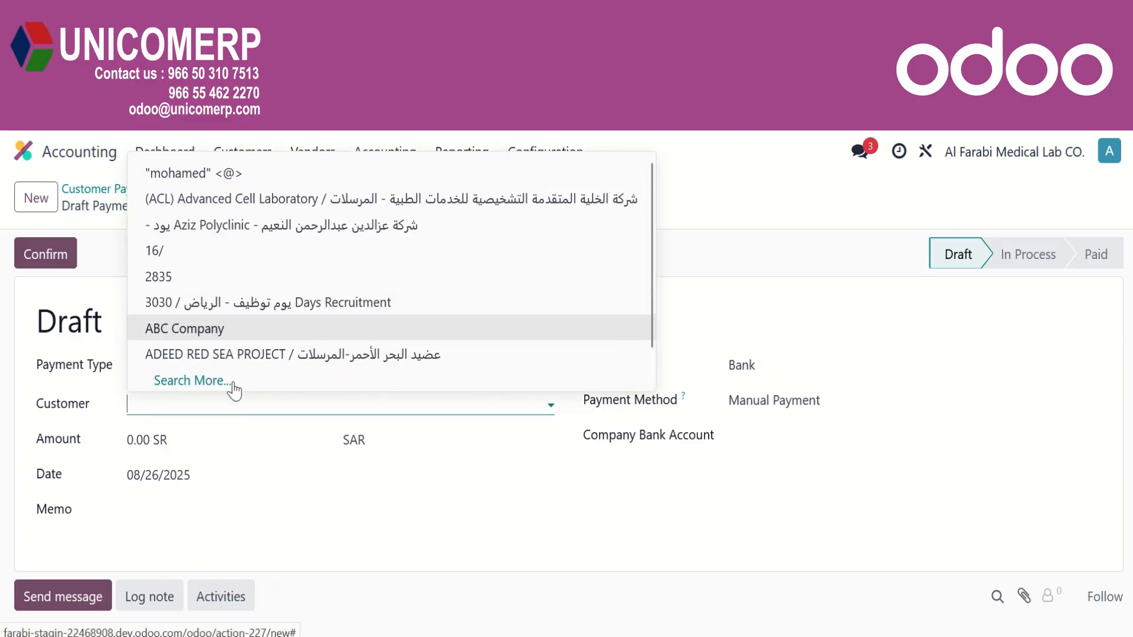
{"action": "type", "text": "j"}
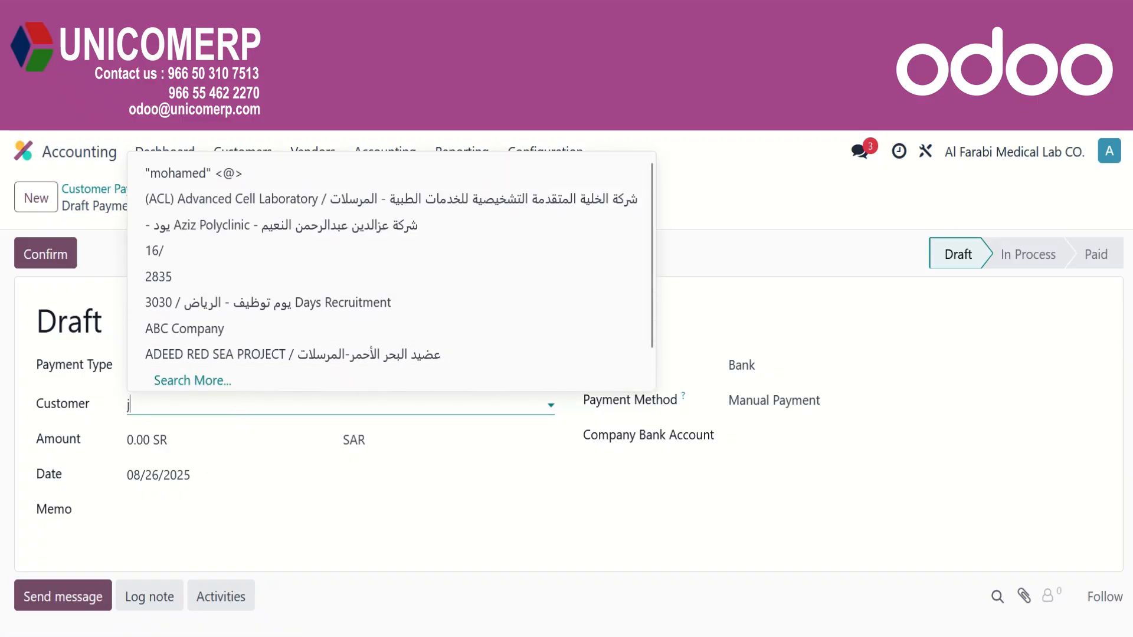
{"action": "type", "text": "az"}
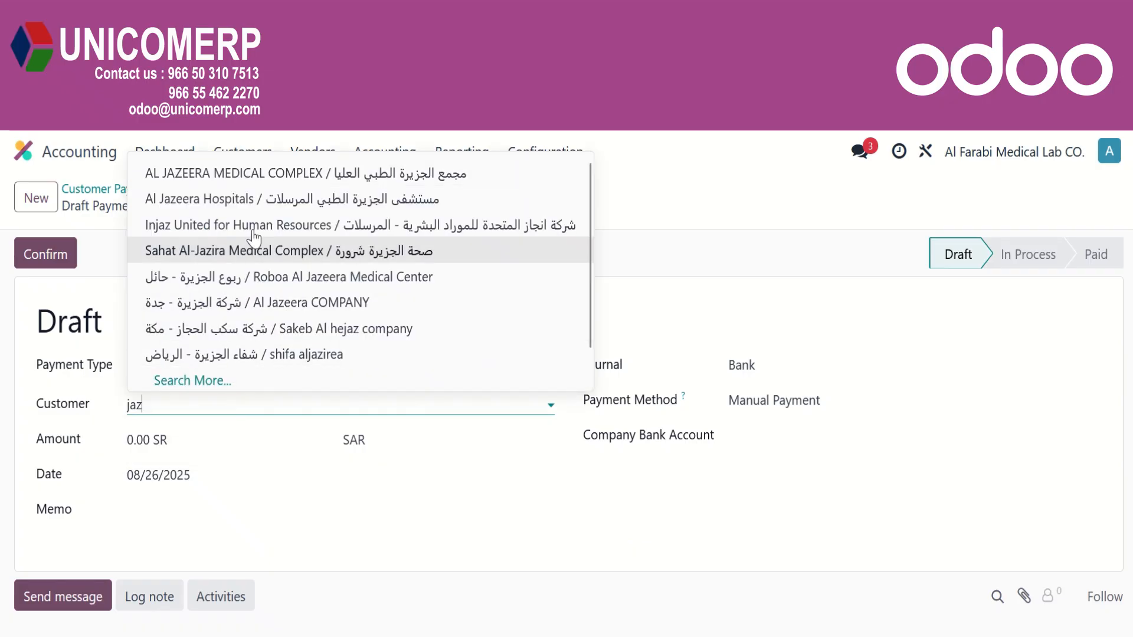
{"action": "left_click", "coordinate": [256, 202]}
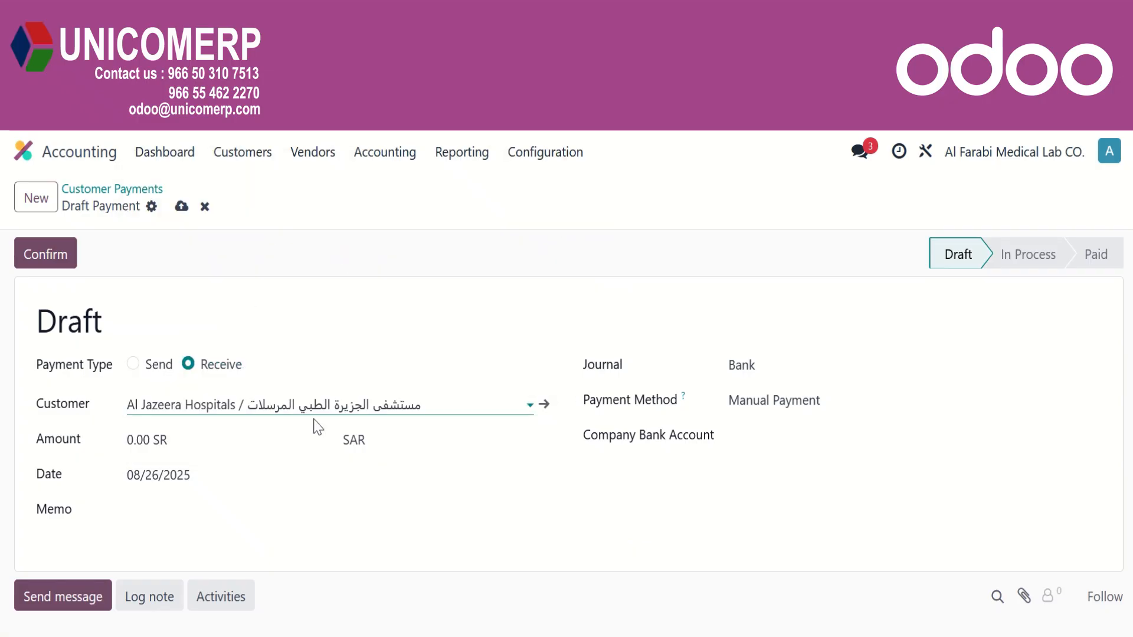
Set the payment amount to 1150 SR and the journal to Bank 001, leave the memo empty, and confirm the payment.
{"action": "left_click", "coordinate": [160, 442]}
{"action": "type", "text": "1150"}
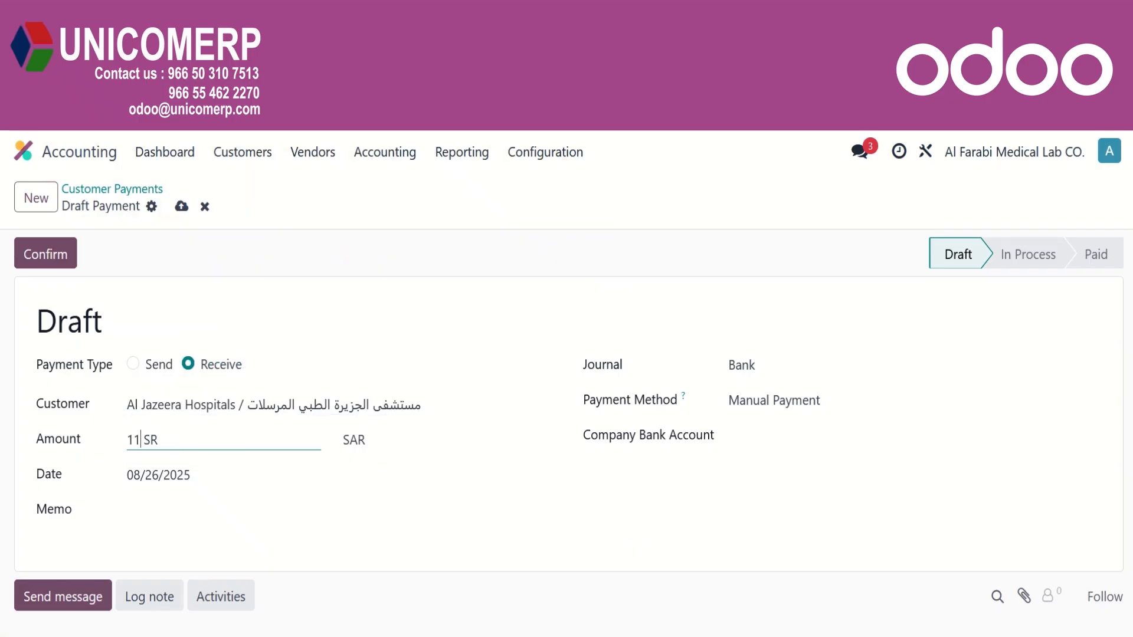
{"action": "left_click", "coordinate": [287, 514]}
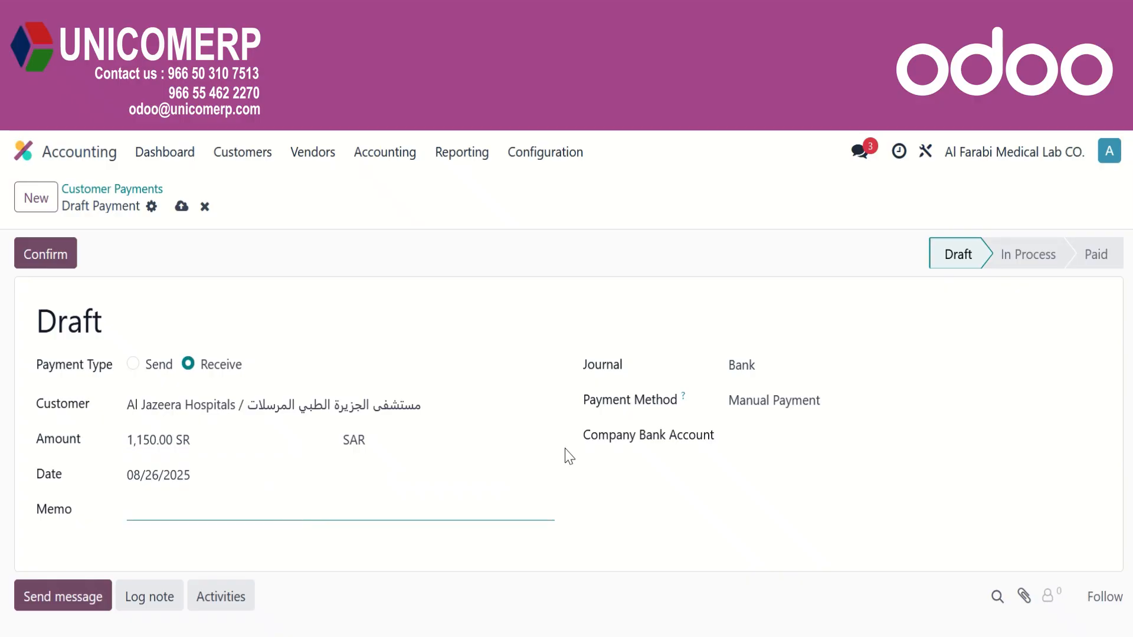
{"action": "left_click", "coordinate": [755, 367]}
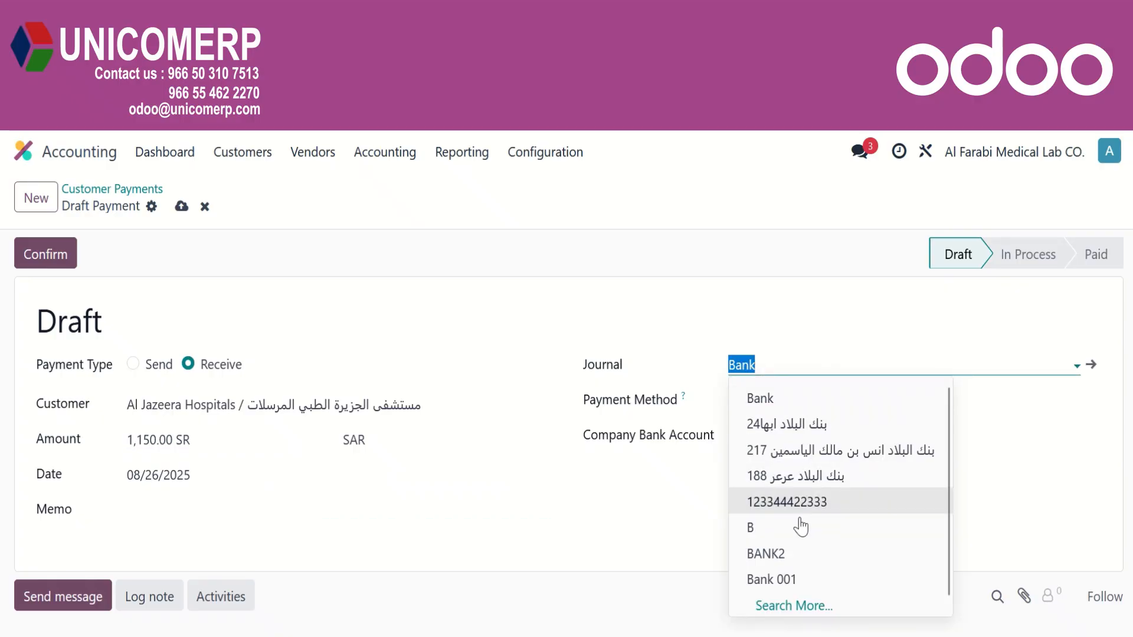
{"action": "left_click", "coordinate": [803, 579]}
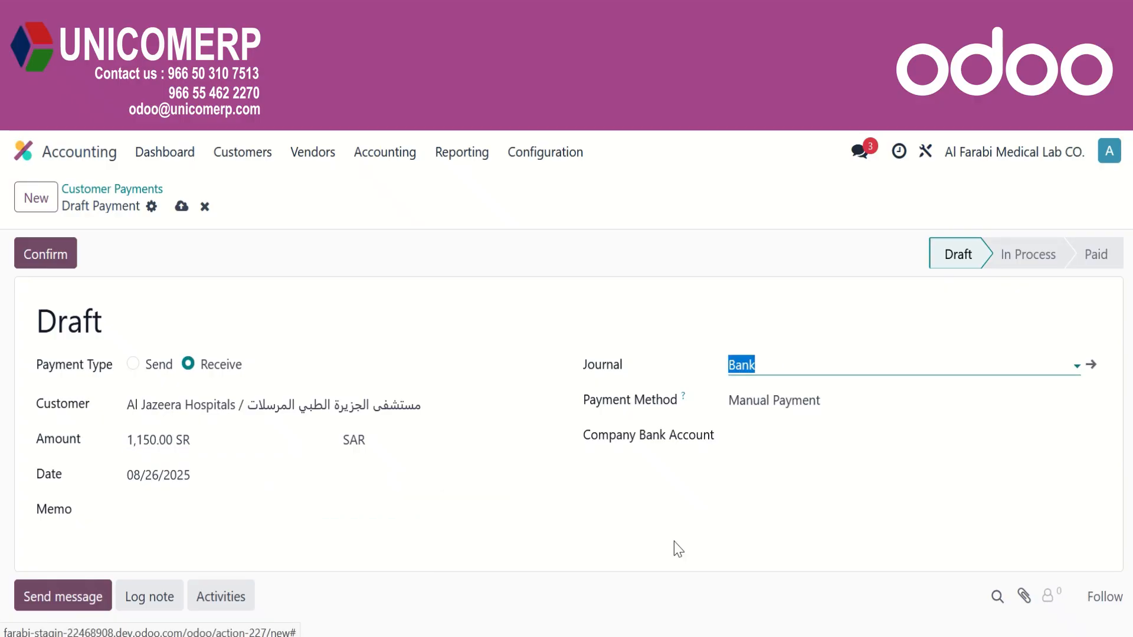
{"action": "left_click", "coordinate": [69, 256]}
Apply the outstanding credit PBNK5/2025/00004 to the unpaid Al Jazeera Hospitals customer invoice dated 08/26/2025.
{"action": "left_click", "coordinate": [242, 151]}
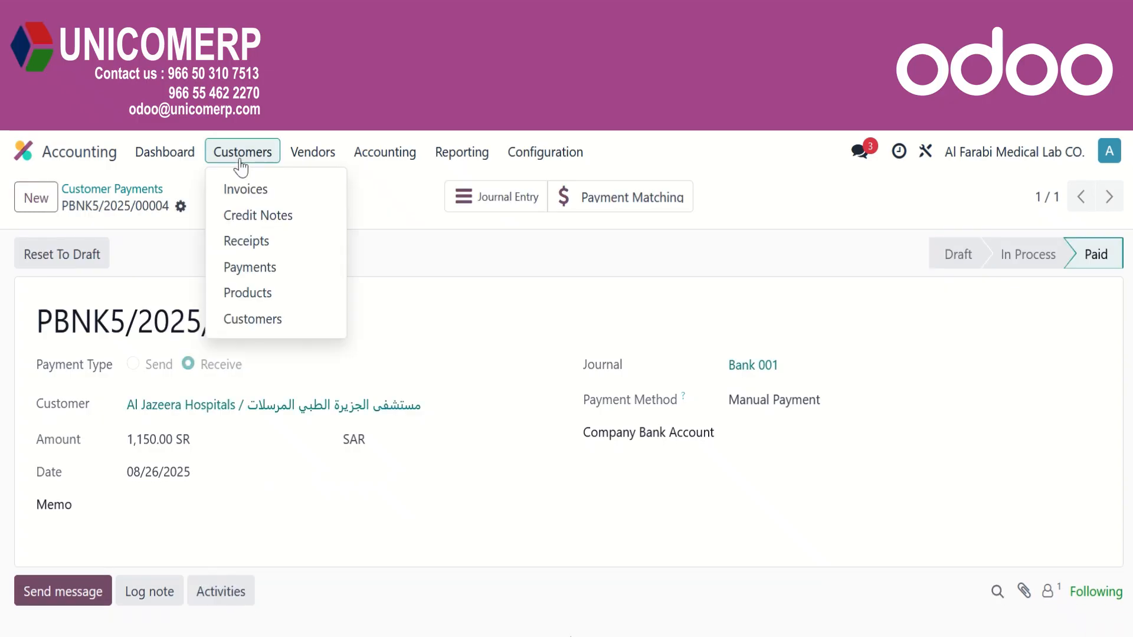
{"action": "left_click", "coordinate": [264, 194]}
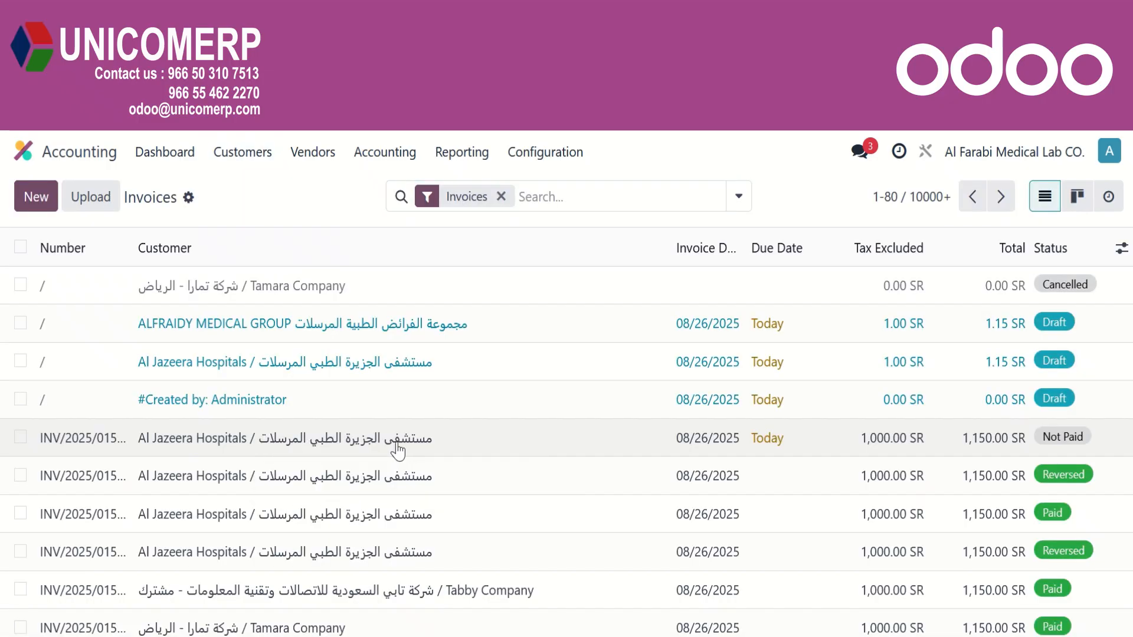
{"action": "left_click", "coordinate": [808, 437]}
{"action": "scroll", "coordinate": [808, 445], "scroll_direction": "down", "scroll_amount": 3}
{"action": "scroll", "coordinate": [810, 447], "scroll_direction": "down", "scroll_amount": 5}
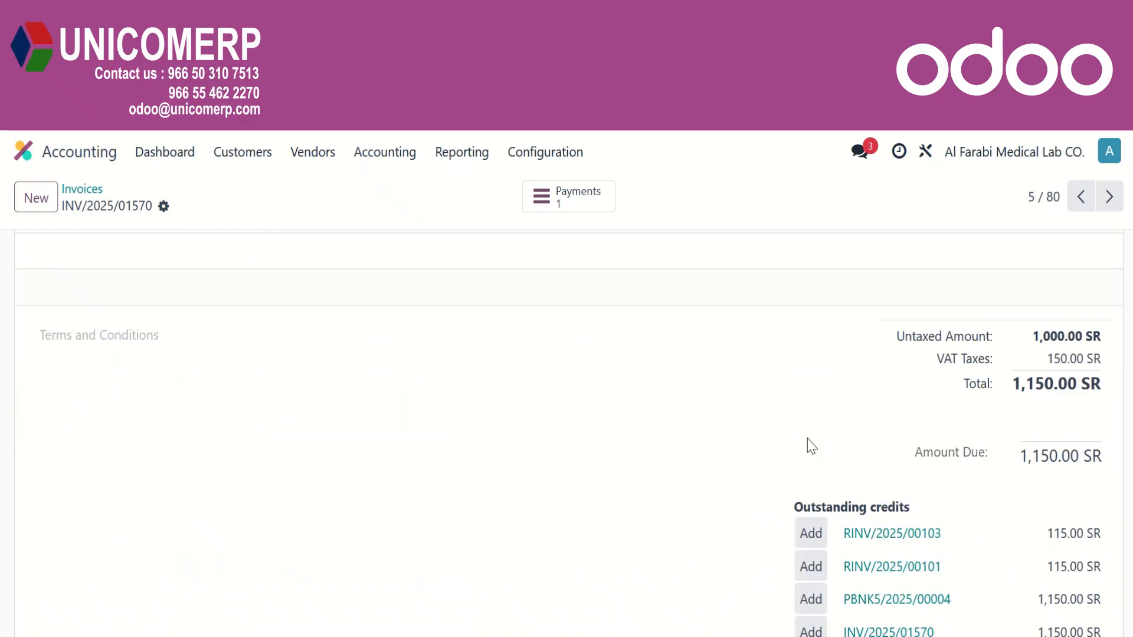
{"action": "scroll", "coordinate": [842, 564], "scroll_direction": "down", "scroll_amount": 2}
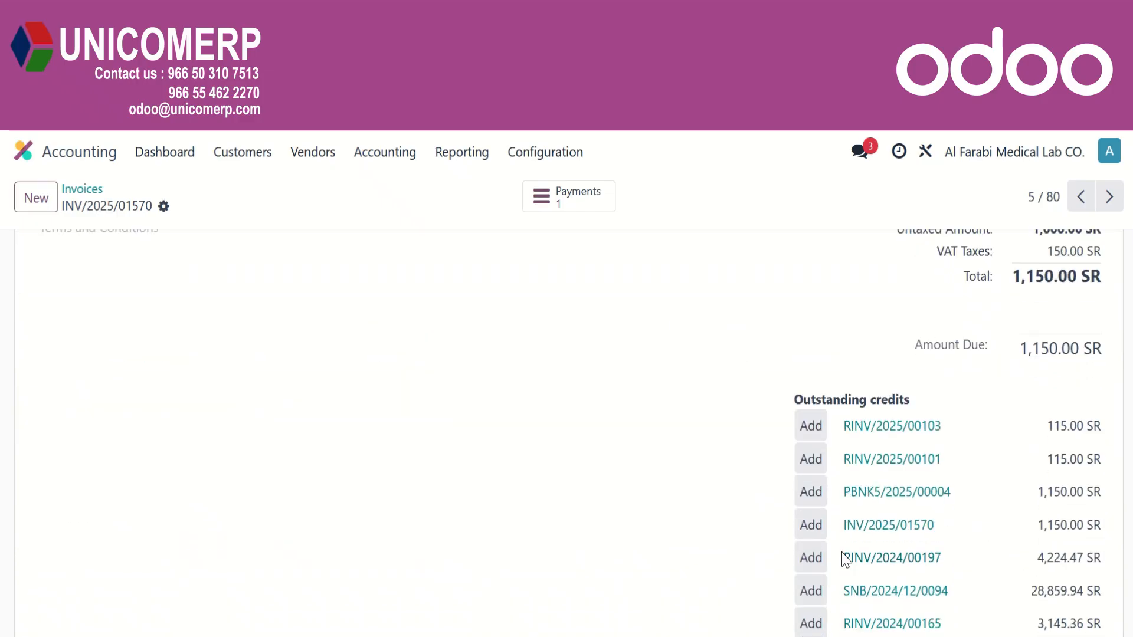
{"action": "left_click", "coordinate": [816, 493]}
{"action": "scroll", "coordinate": [826, 461], "scroll_direction": "up", "scroll_amount": 10}
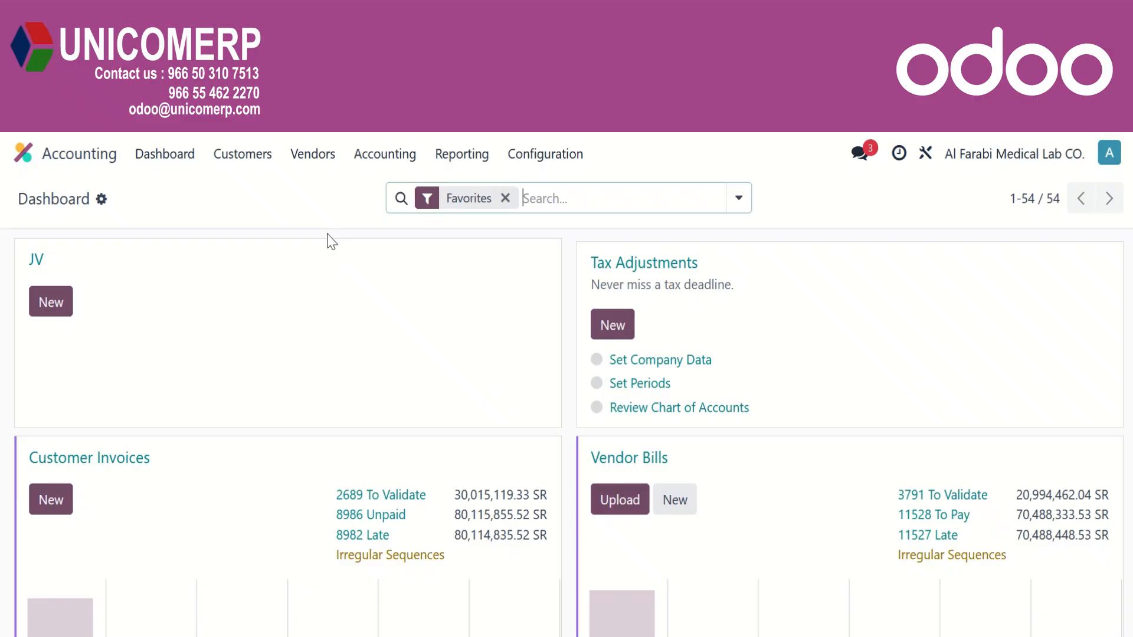
Start a new vendor of type Company and name it ABC Company without using an autocomplete suggestion.
{"action": "left_click", "coordinate": [329, 164]}
{"action": "left_click", "coordinate": [332, 319]}
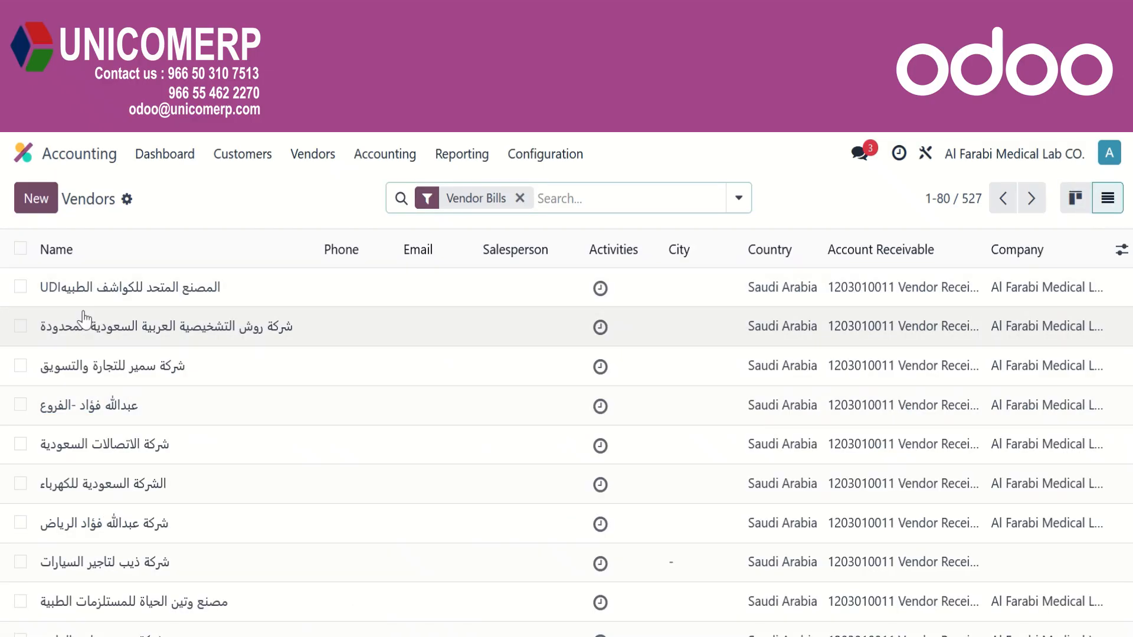
{"action": "left_click", "coordinate": [37, 203]}
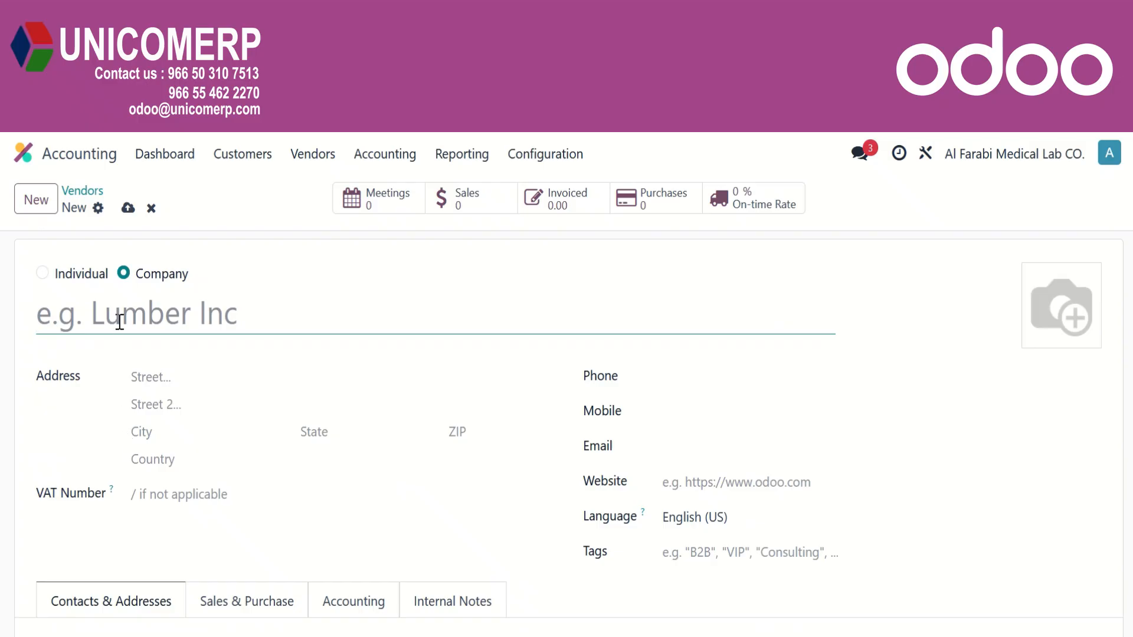
{"action": "left_click", "coordinate": [44, 282]}
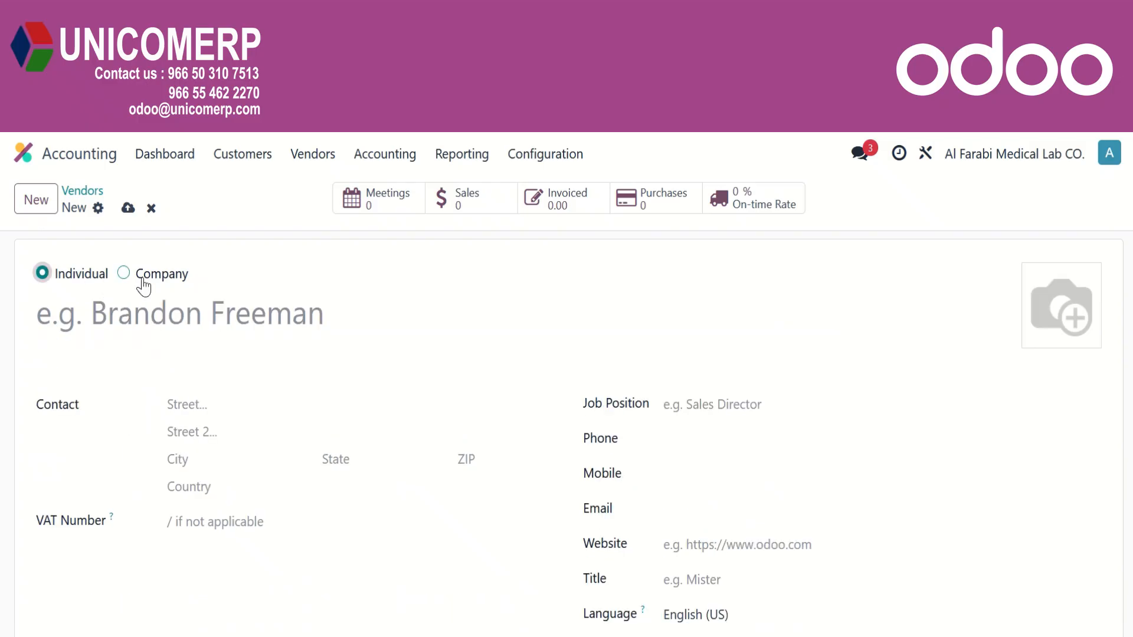
{"action": "left_click", "coordinate": [165, 280]}
{"action": "left_click", "coordinate": [186, 307]}
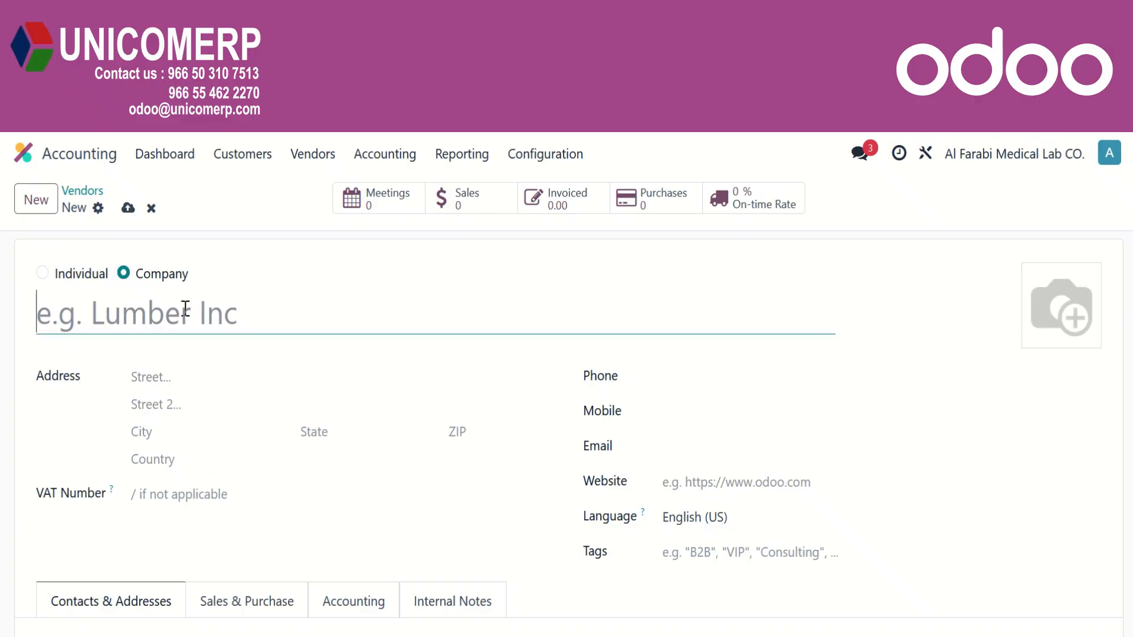
{"action": "type", "text": "ABC"}
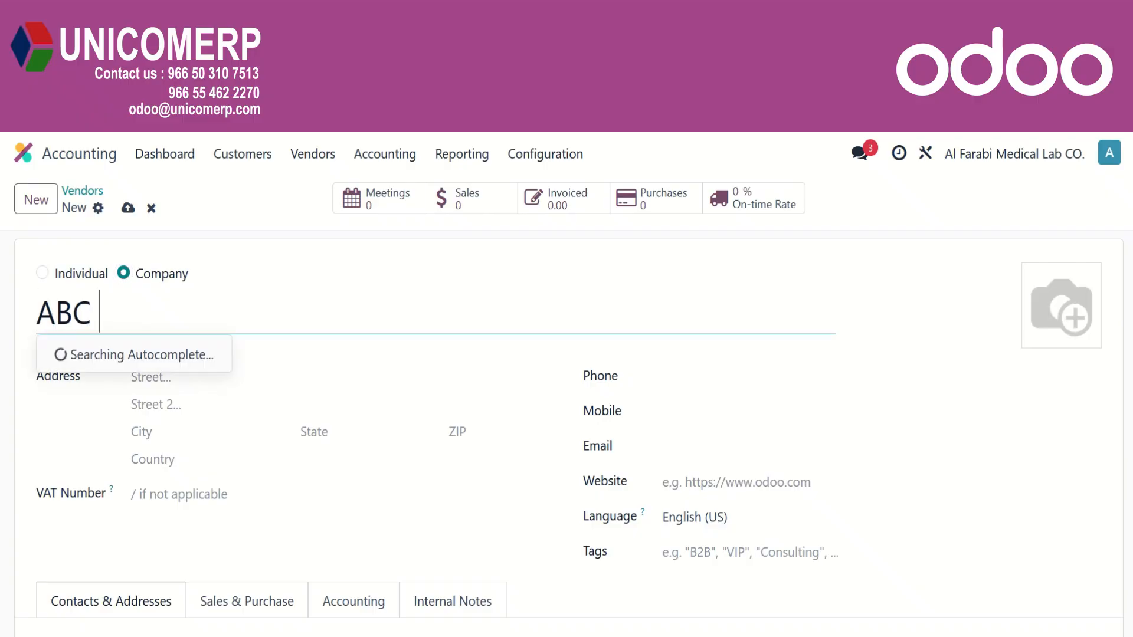
{"action": "type", "text": "ompany"}
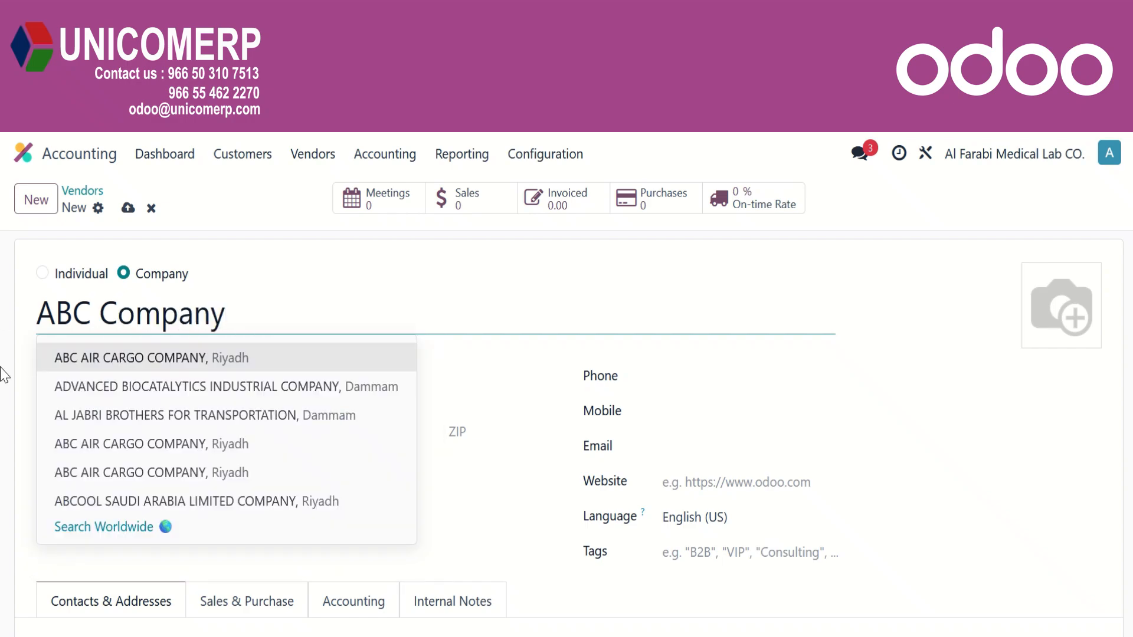
{"action": "left_click", "coordinate": [12, 430]}
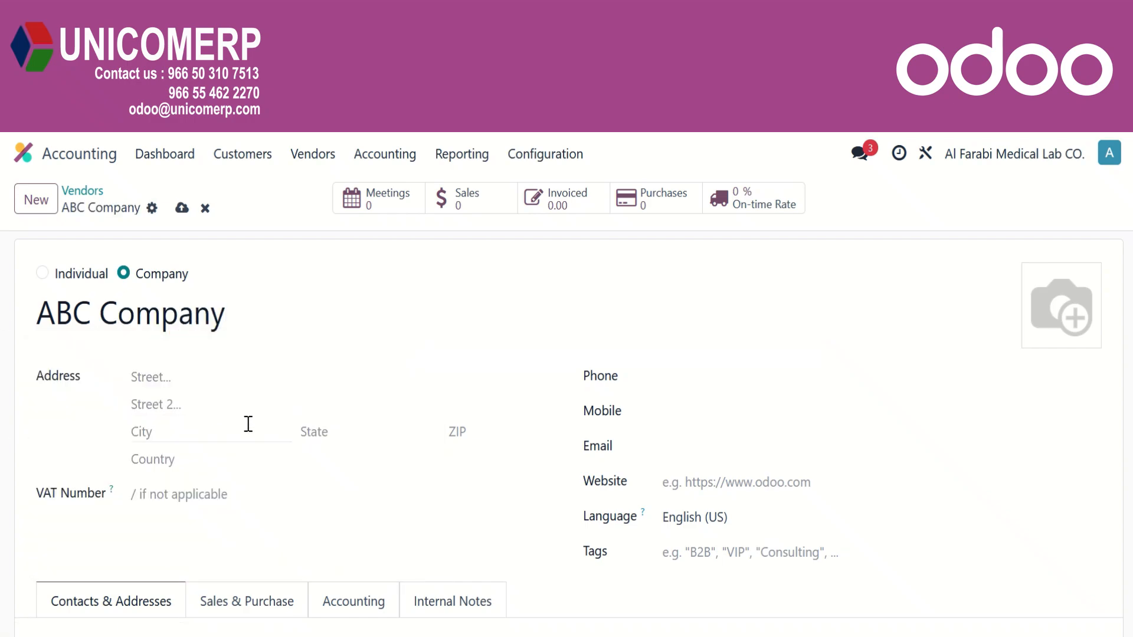
Enter Saudi Arabia in the street line of the vendor's address and leave the VAT number empty.
{"action": "left_click", "coordinate": [259, 383]}
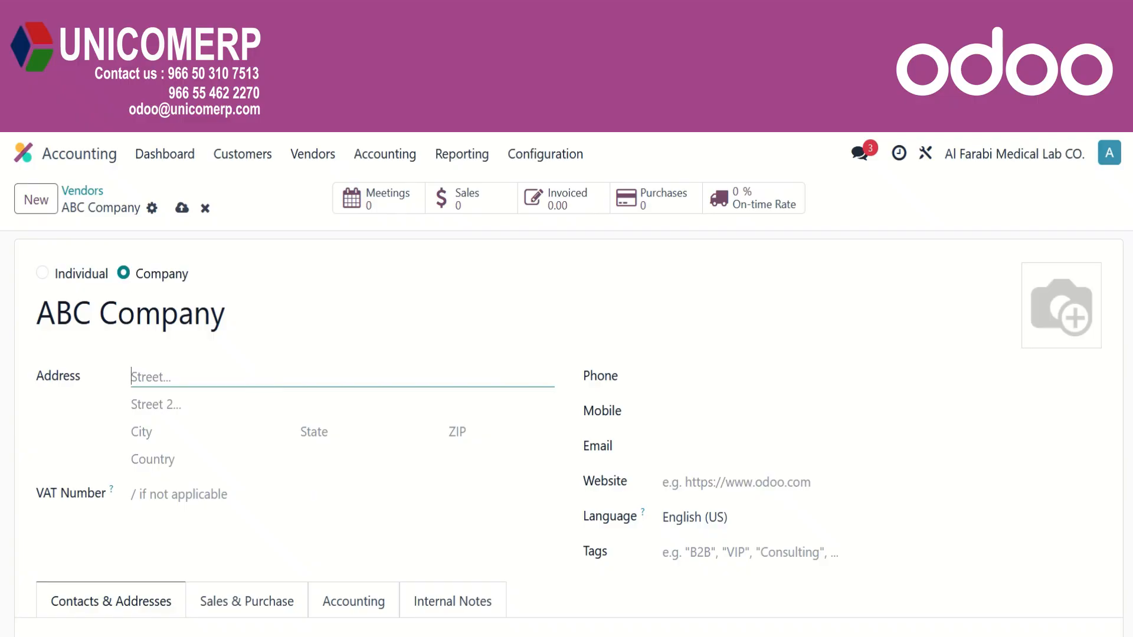
{"action": "type", "text": "Saudi Arabia"}
{"action": "left_click", "coordinate": [287, 499]}
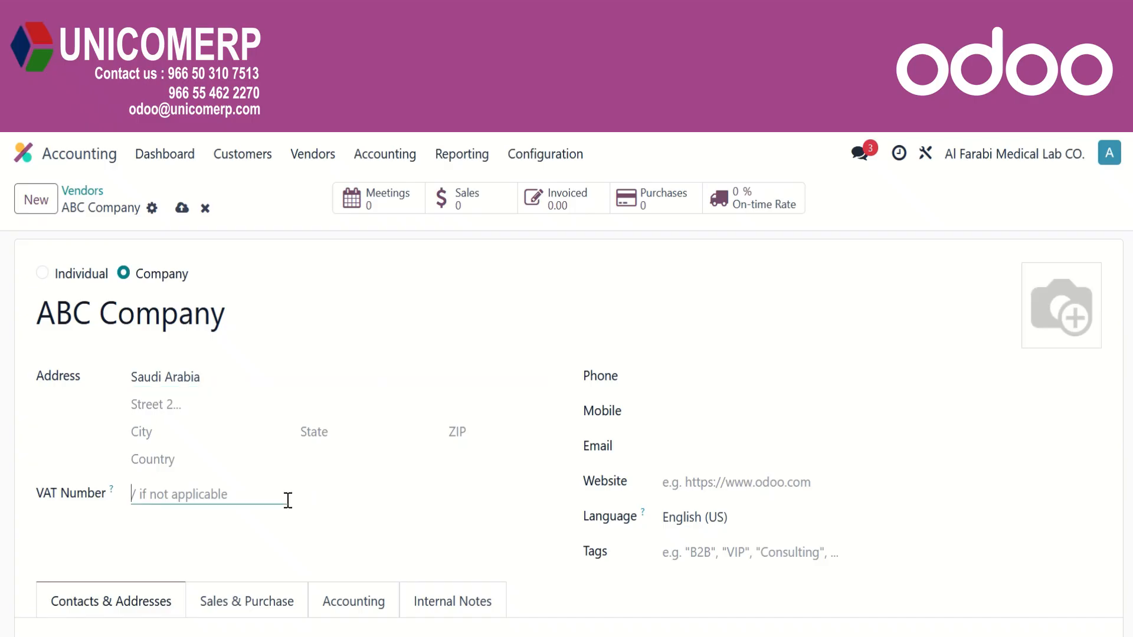
Examine the vendor's contact creation form and its Sales & Purchase, Accounting and Internal Notes sections without entering anything.
{"action": "scroll", "coordinate": [598, 454], "scroll_direction": "down", "scroll_amount": 3}
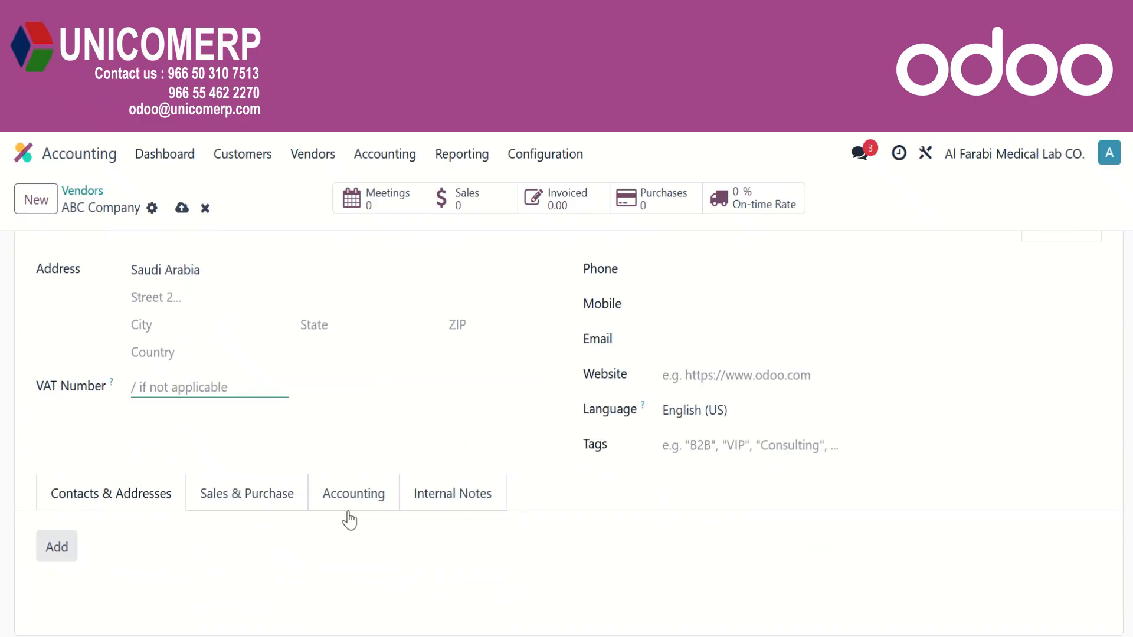
{"action": "left_click", "coordinate": [47, 550]}
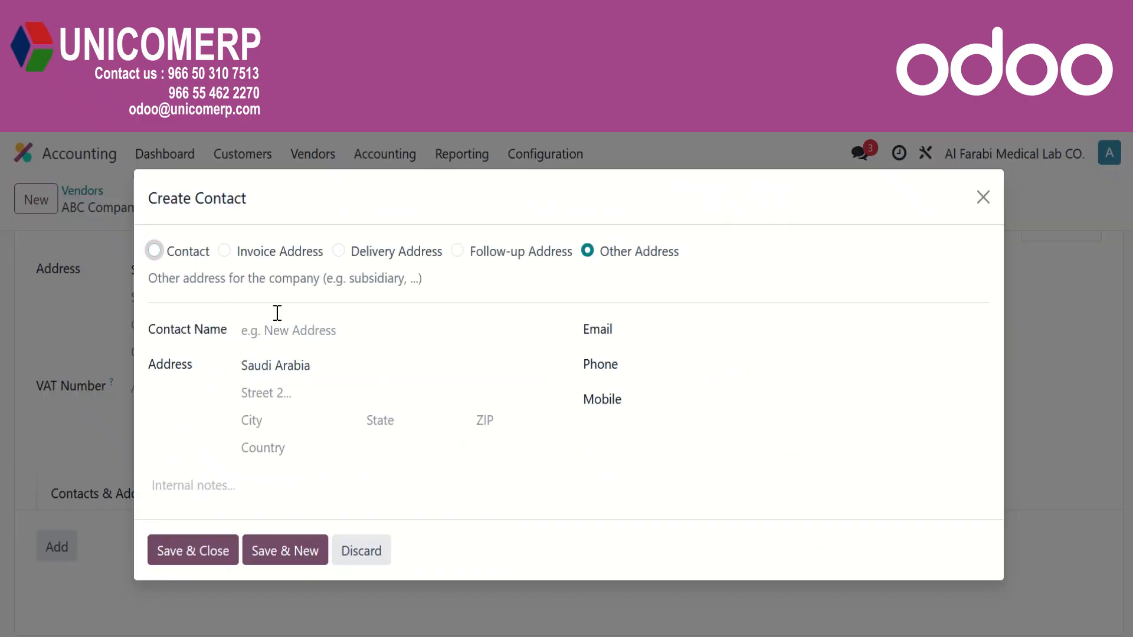
{"action": "left_click", "coordinate": [982, 197]}
{"action": "scroll", "coordinate": [425, 488], "scroll_direction": "down", "scroll_amount": 3}
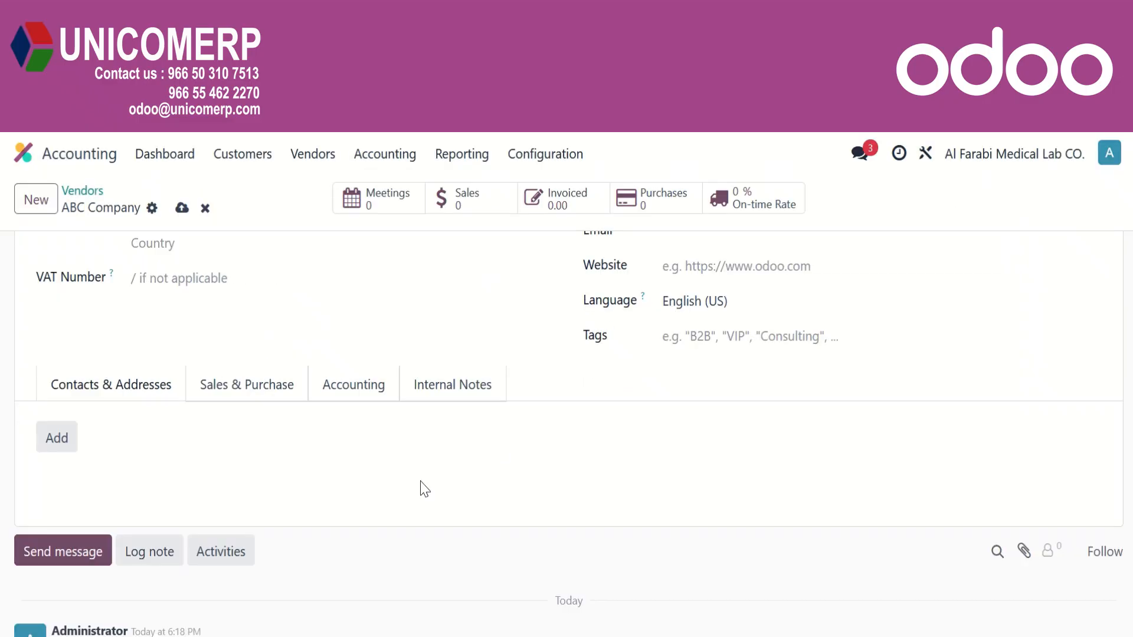
{"action": "left_click", "coordinate": [228, 386]}
{"action": "scroll", "coordinate": [281, 458], "scroll_direction": "down", "scroll_amount": 3}
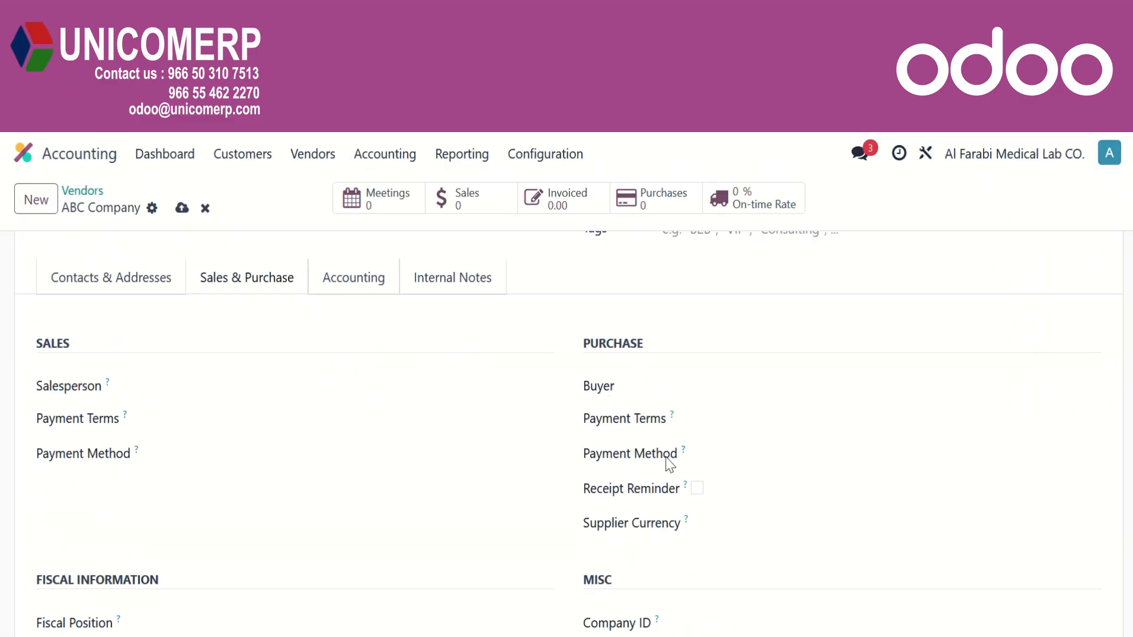
{"action": "left_click", "coordinate": [362, 289]}
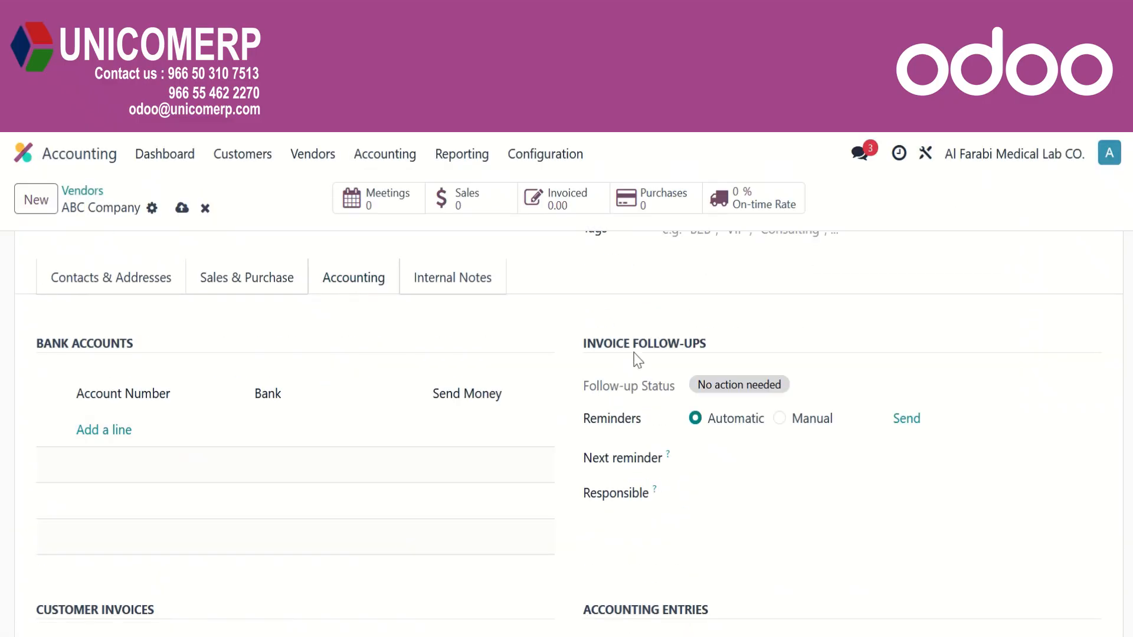
{"action": "left_click", "coordinate": [429, 286]}
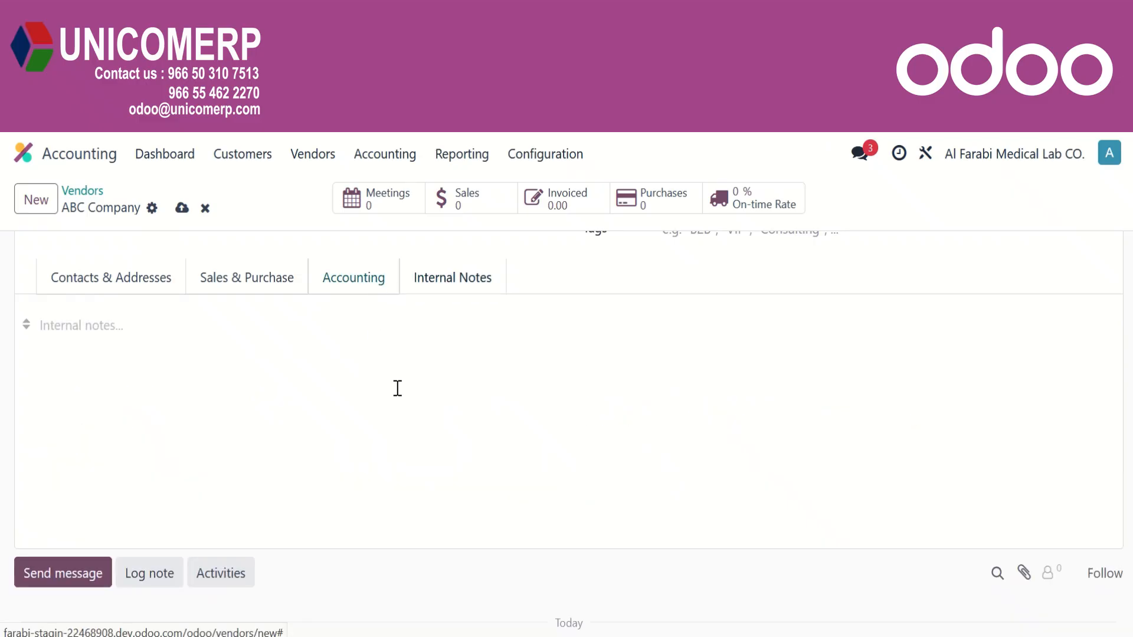
Return to the vendor's contacts and addresses and save the ABC Company record.
{"action": "left_click", "coordinate": [90, 278]}
{"action": "scroll", "coordinate": [186, 406], "scroll_direction": "up", "scroll_amount": 5}
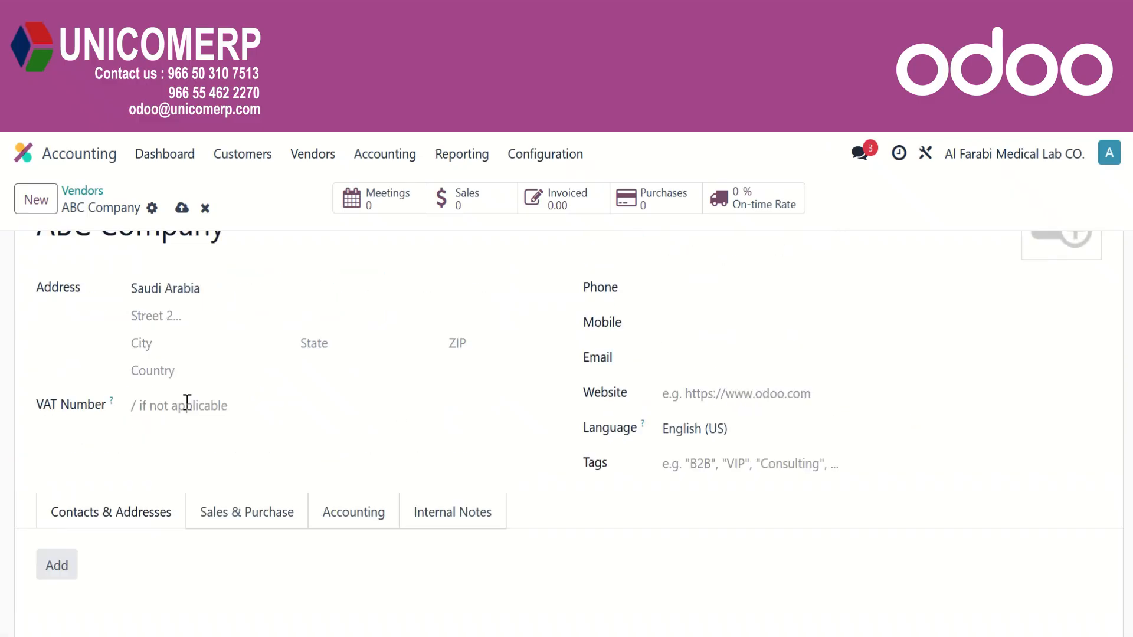
{"action": "left_click", "coordinate": [181, 209]}
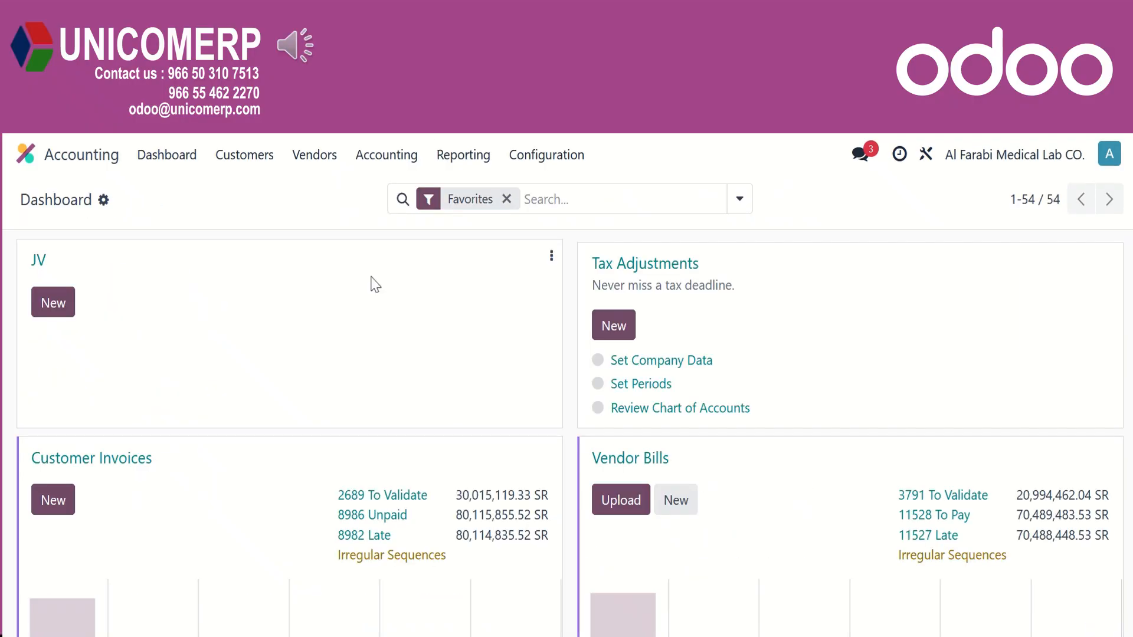
Start a new vendor bill and choose GULF INSURANCE GROUP CO. as the vendor.
{"action": "left_click", "coordinate": [322, 171]}
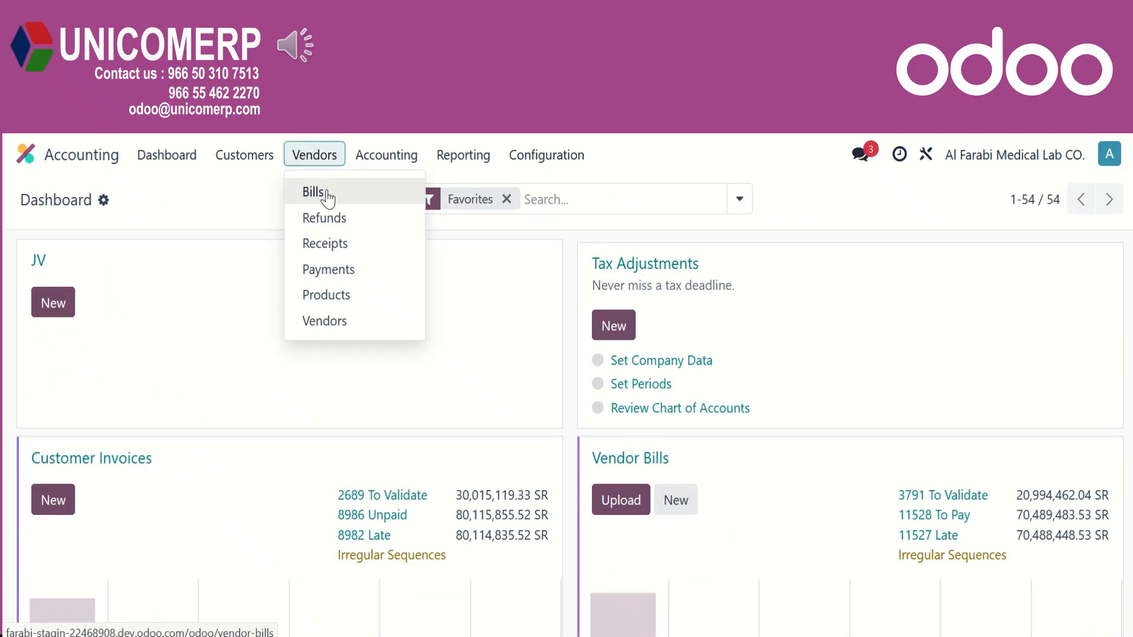
{"action": "left_click", "coordinate": [324, 197]}
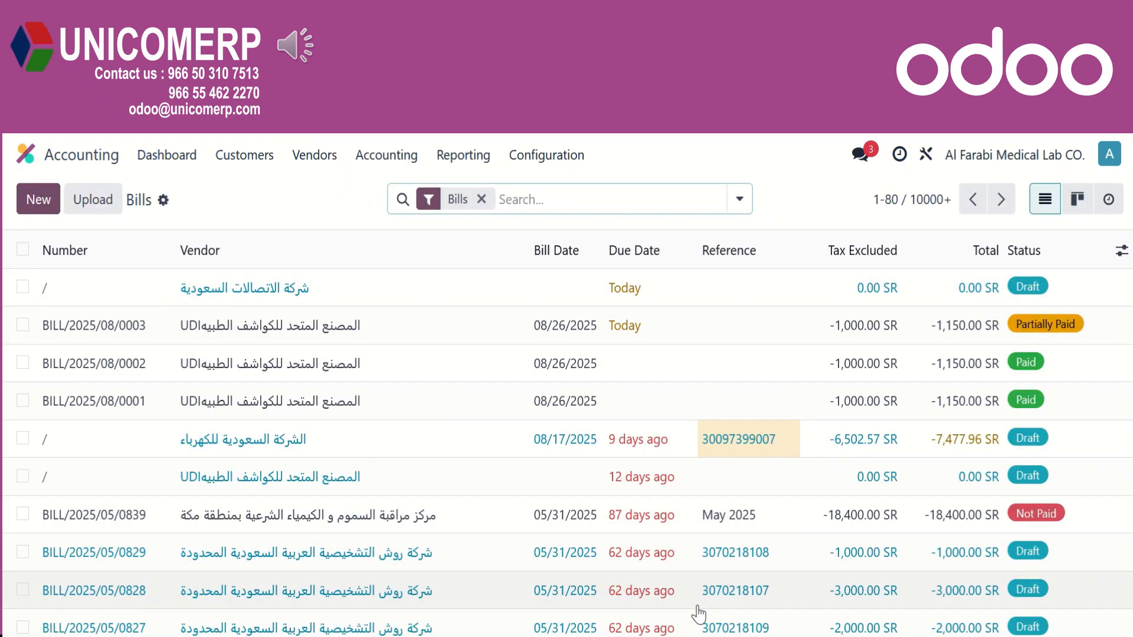
{"action": "left_click", "coordinate": [29, 203]}
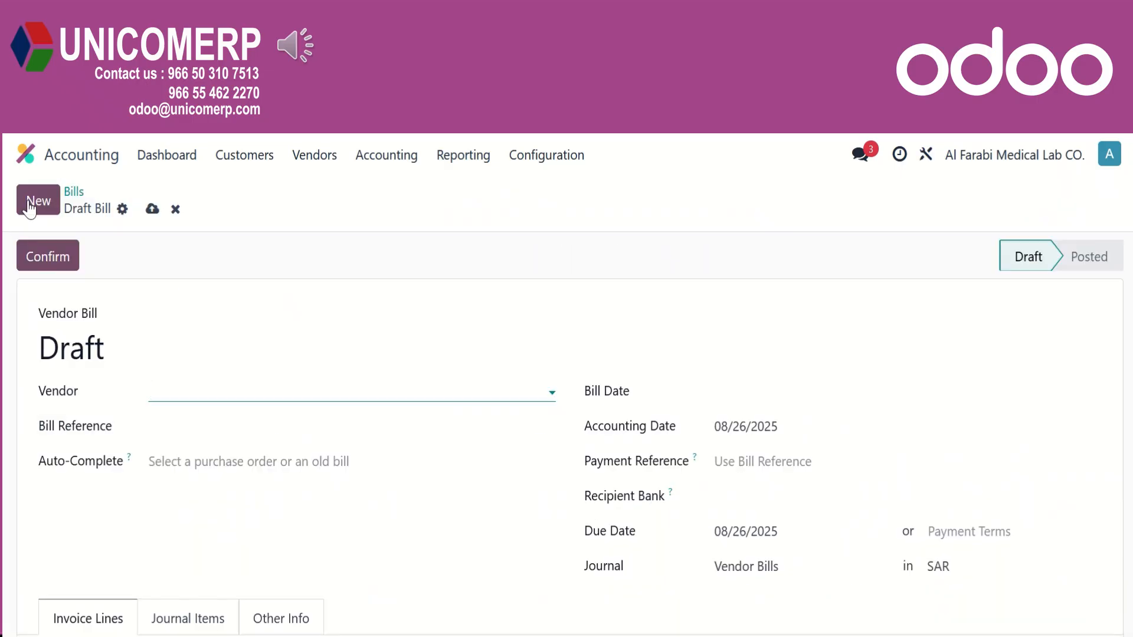
{"action": "type", "text": "a"}
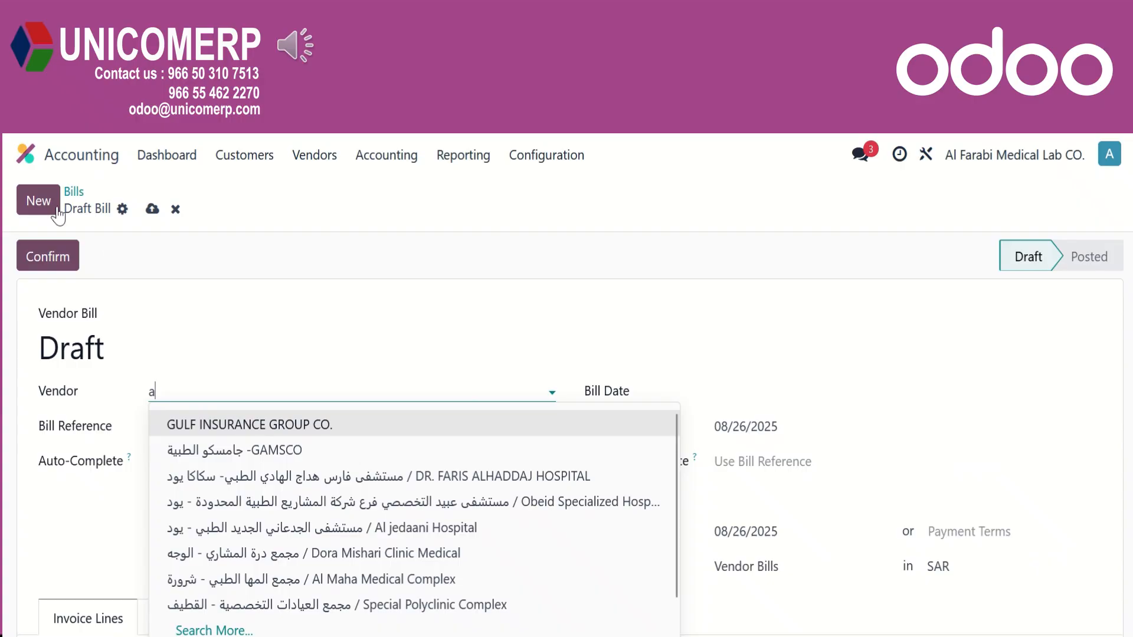
{"action": "left_click", "coordinate": [253, 426]}
Leave the bill reference empty and auto-complete the bill from the old bill BILL/2024/12/0256.
{"action": "left_click", "coordinate": [285, 452]}
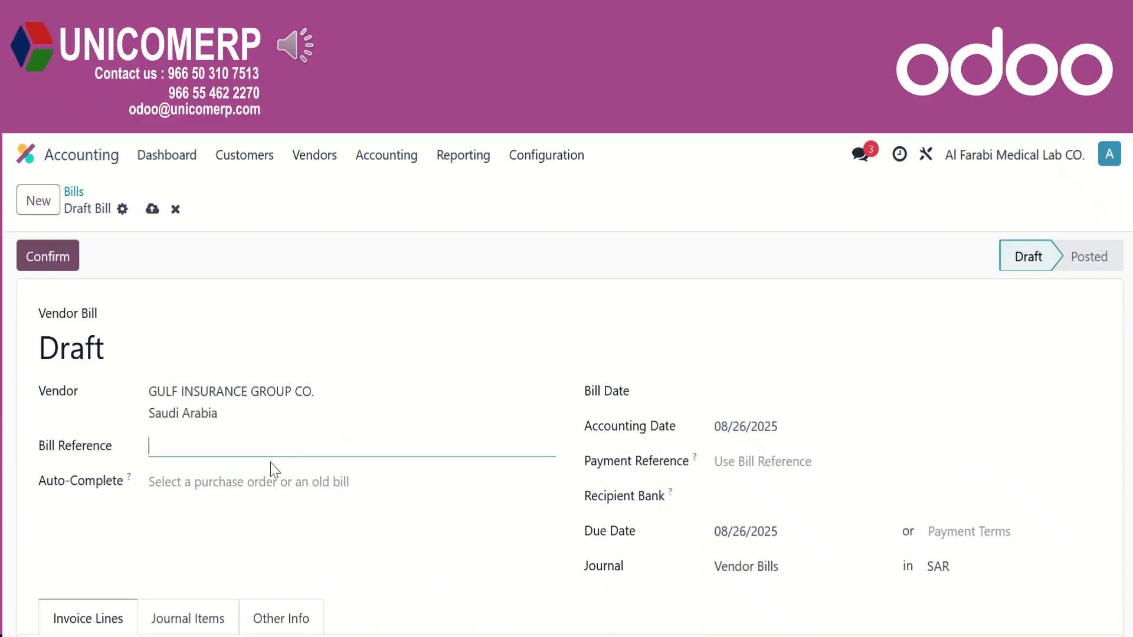
{"action": "left_click", "coordinate": [265, 482]}
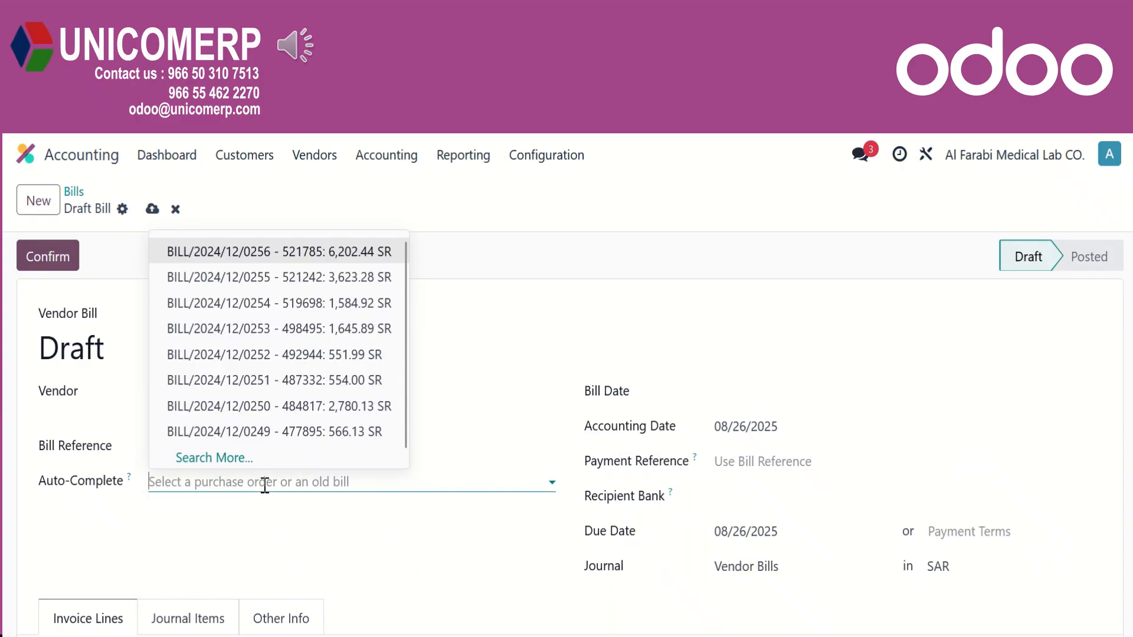
{"action": "left_click", "coordinate": [284, 254]}
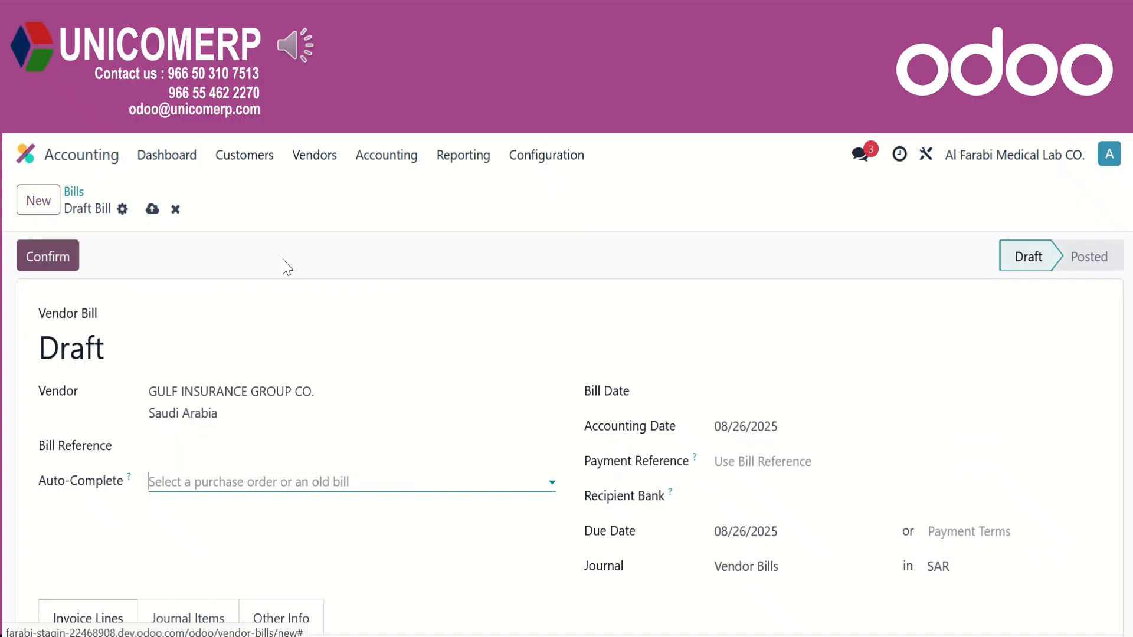
Add a second invoice line for the product [001] test with a price of 100.
{"action": "scroll", "coordinate": [318, 533], "scroll_direction": "down", "scroll_amount": 4}
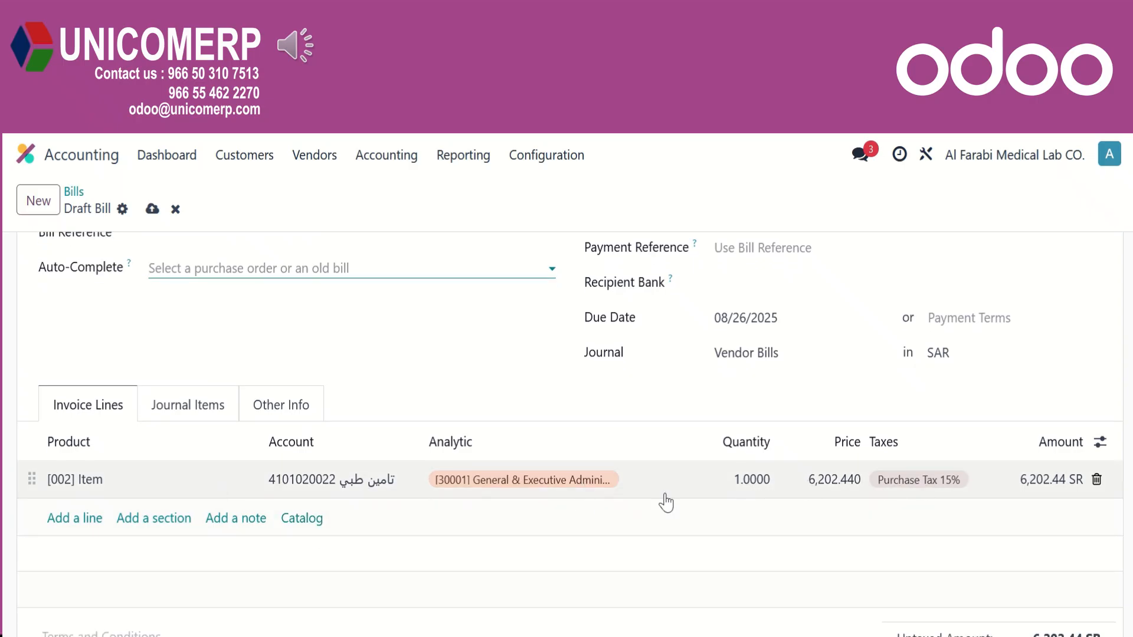
{"action": "left_click", "coordinate": [82, 523]}
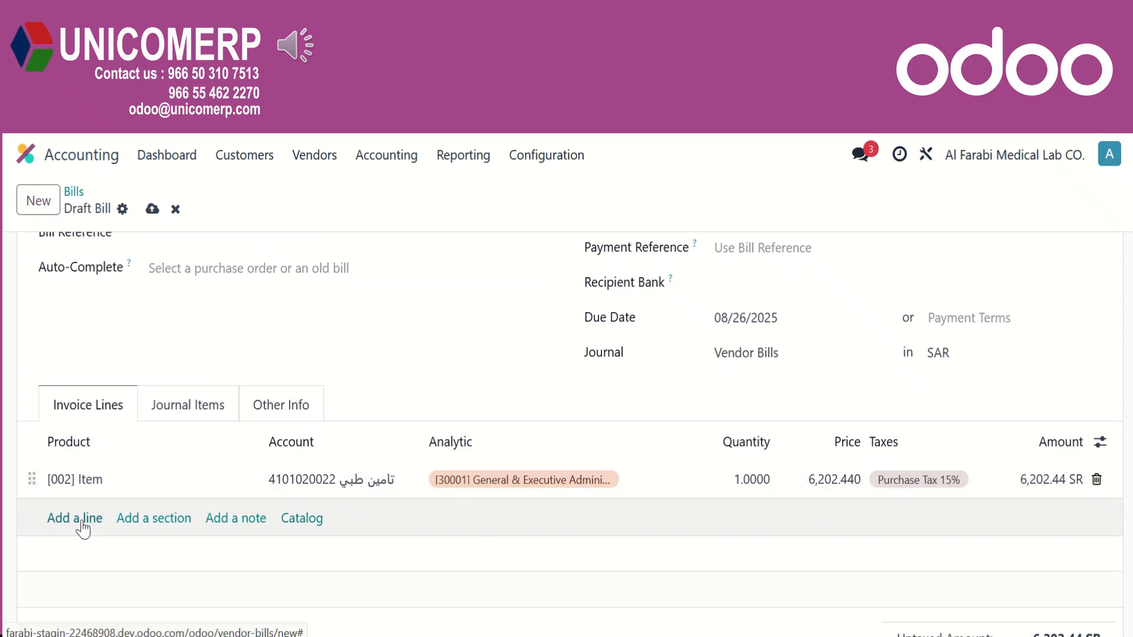
{"action": "left_click", "coordinate": [87, 518]}
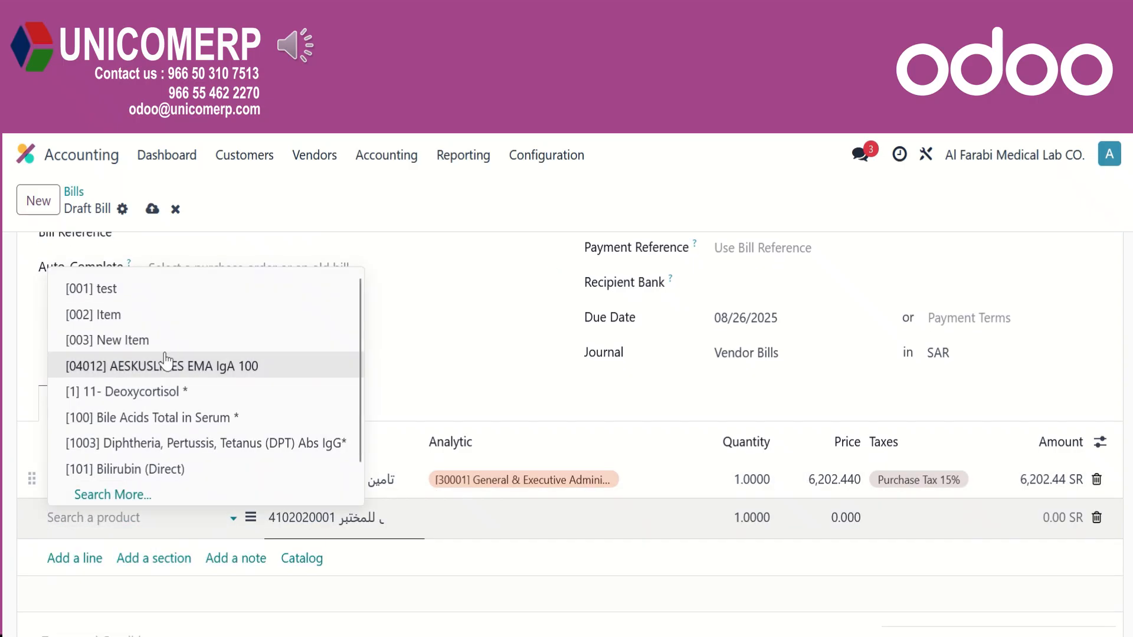
{"action": "left_click", "coordinate": [159, 289]}
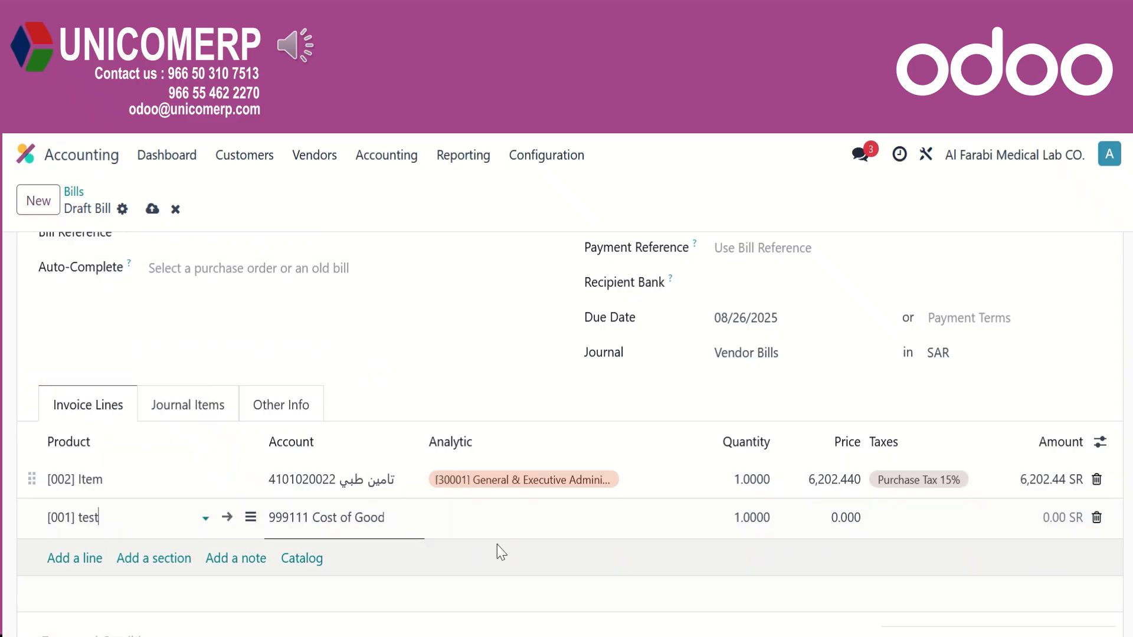
{"action": "left_click", "coordinate": [837, 519]}
{"action": "type", "text": "100"}
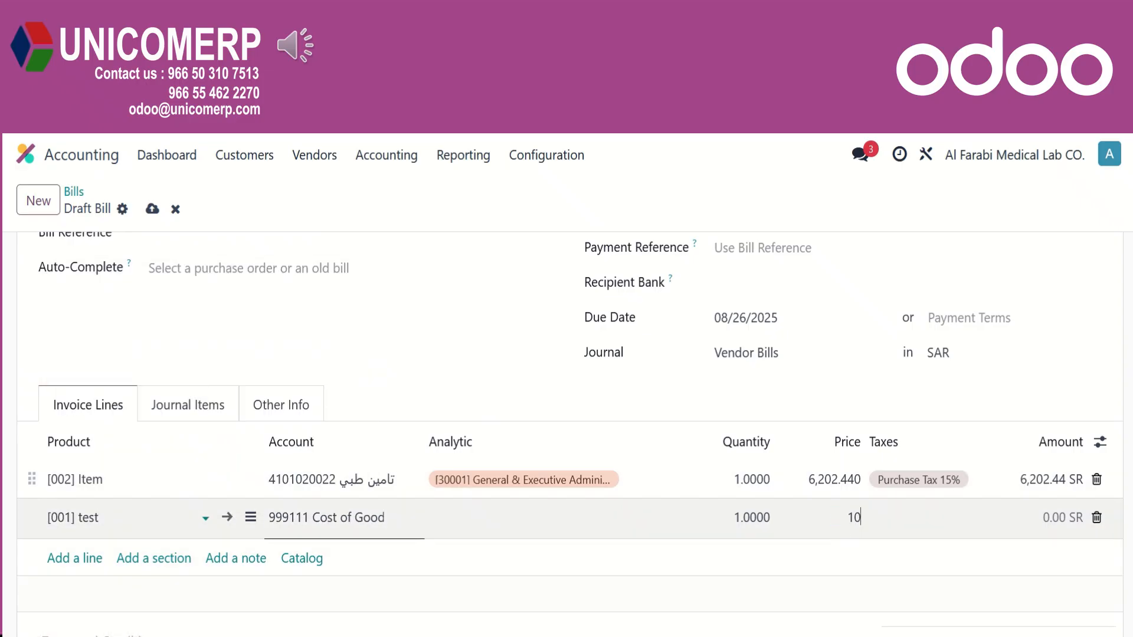
{"action": "left_click", "coordinate": [834, 435]}
{"action": "scroll", "coordinate": [829, 468], "scroll_direction": "up", "scroll_amount": 2}
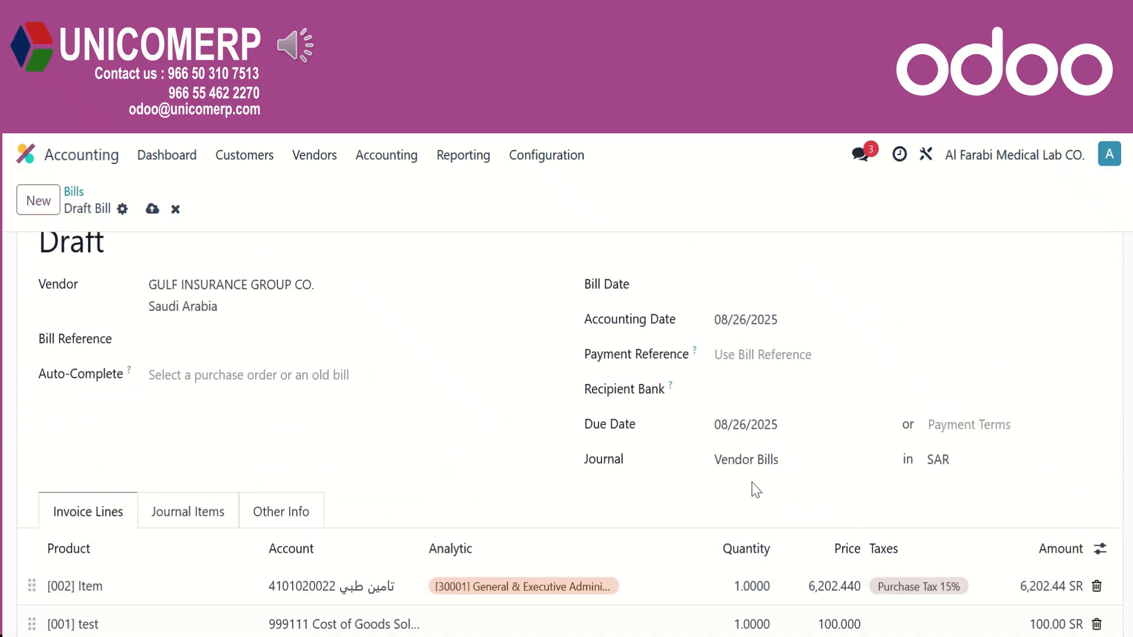
Set the bill date to 08/26/2025, leave the payment reference empty, and confirm the vendor bill.
{"action": "scroll", "coordinate": [758, 480], "scroll_direction": "up", "scroll_amount": 2}
{"action": "left_click", "coordinate": [760, 393]}
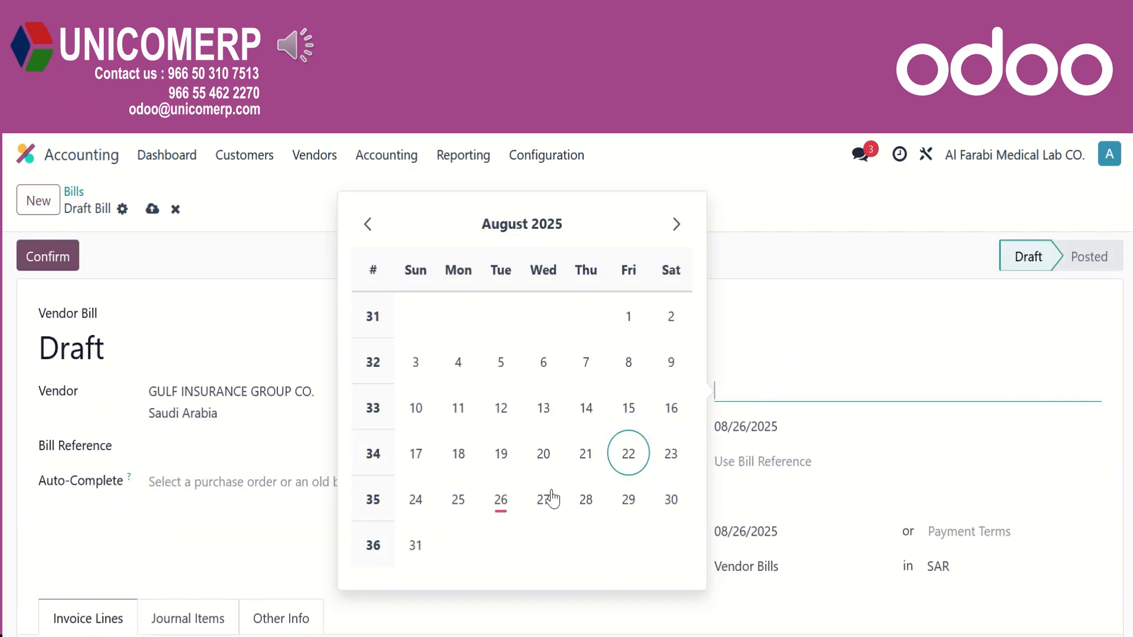
{"action": "left_click", "coordinate": [505, 499]}
{"action": "left_click", "coordinate": [769, 469]}
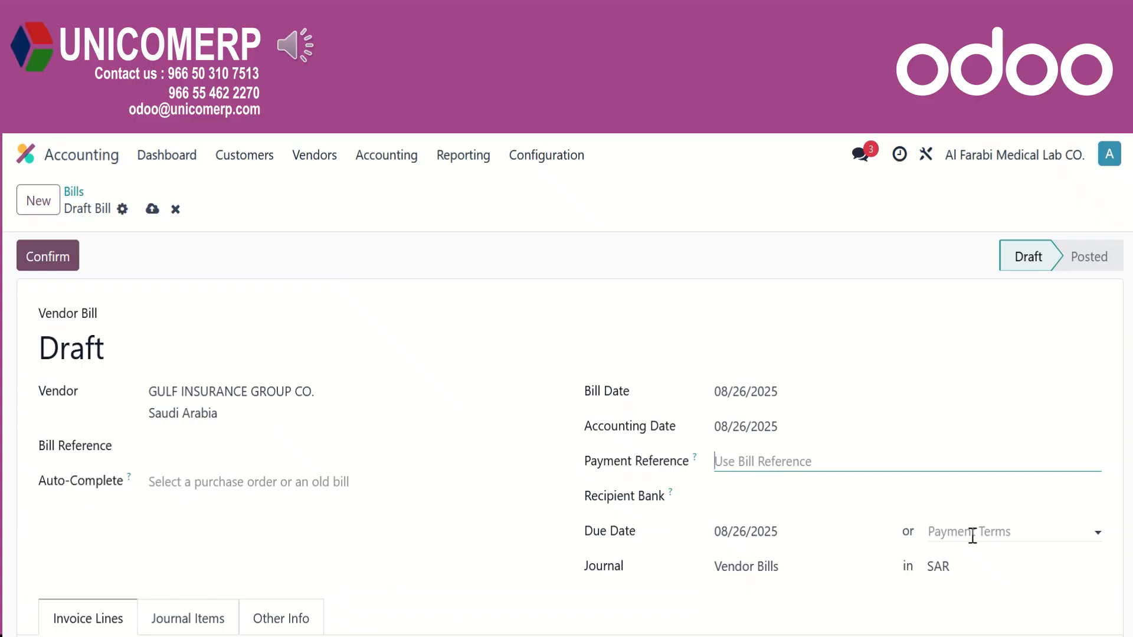
{"action": "scroll", "coordinate": [816, 594], "scroll_direction": "down", "scroll_amount": 2}
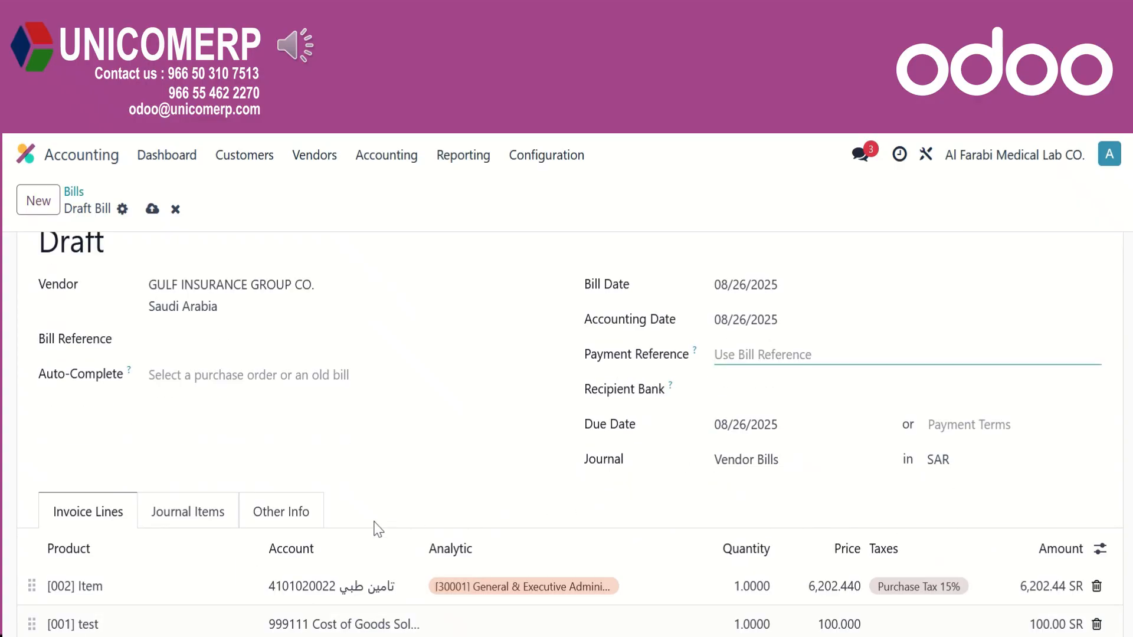
{"action": "scroll", "coordinate": [291, 563], "scroll_direction": "down", "scroll_amount": 2}
{"action": "scroll", "coordinate": [263, 561], "scroll_direction": "up", "scroll_amount": 4}
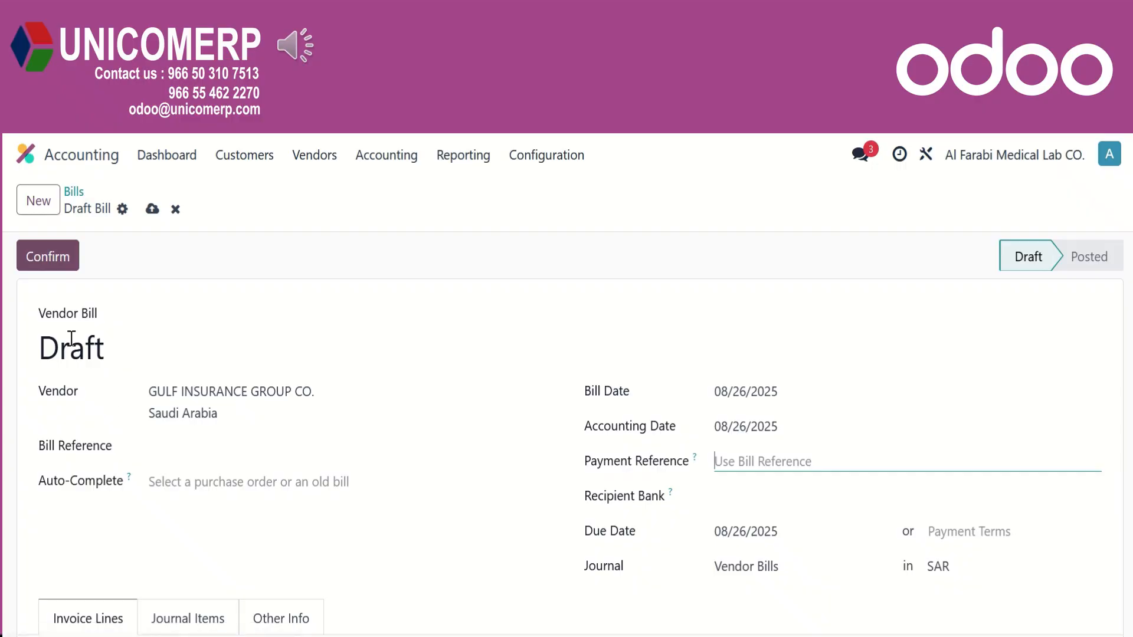
{"action": "left_click", "coordinate": [24, 265]}
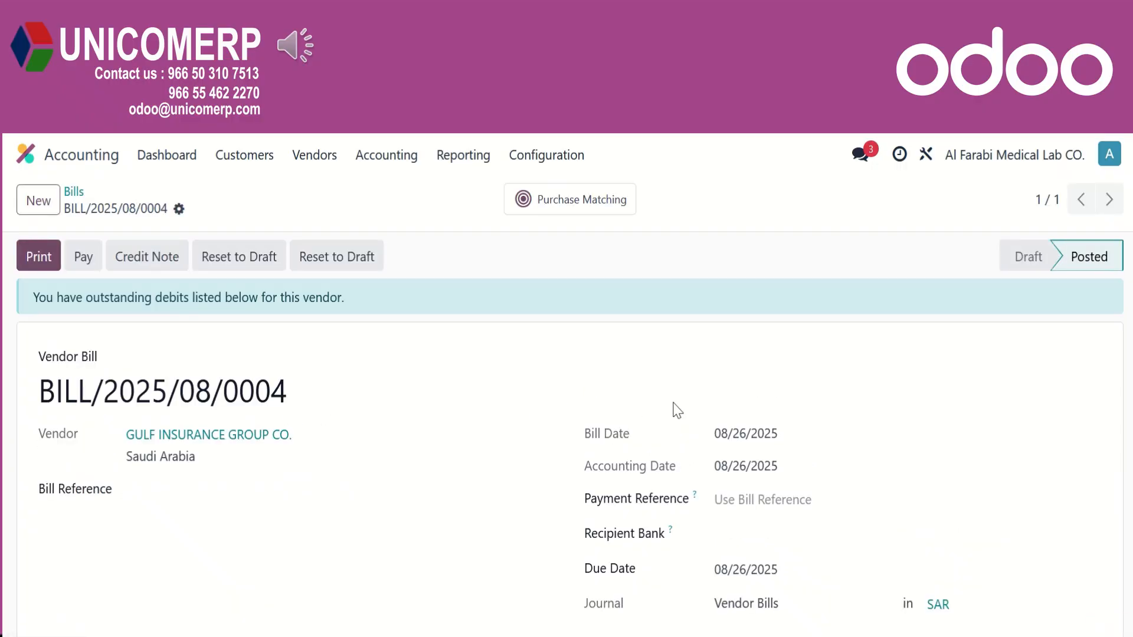
Reset the posted bill to draft and confirm it again.
{"action": "left_click", "coordinate": [335, 267]}
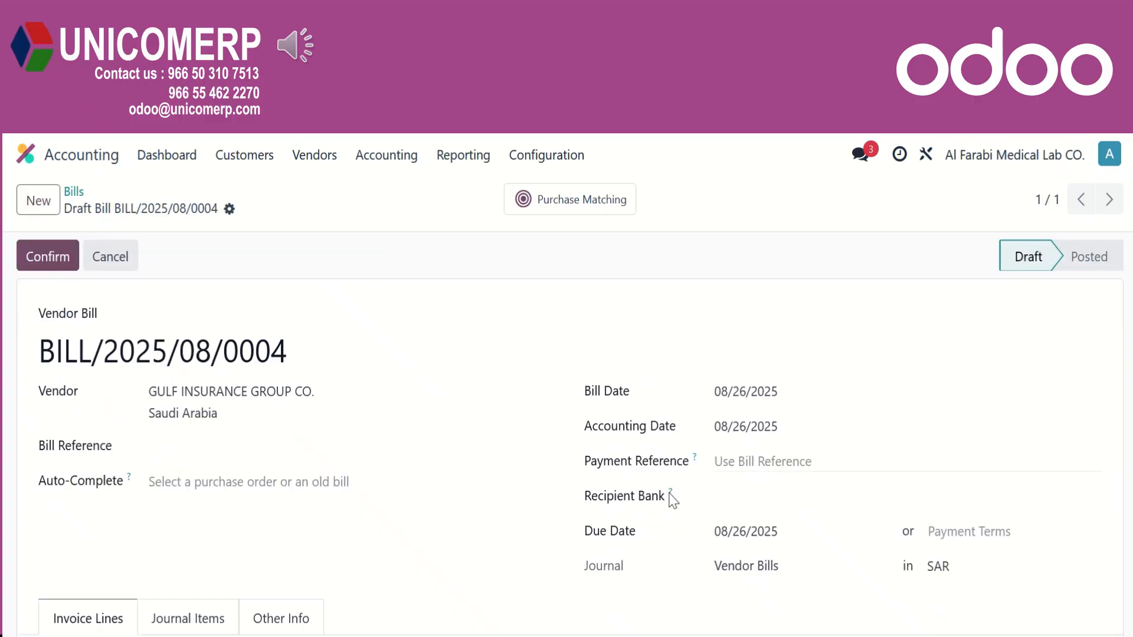
{"action": "left_click", "coordinate": [65, 268]}
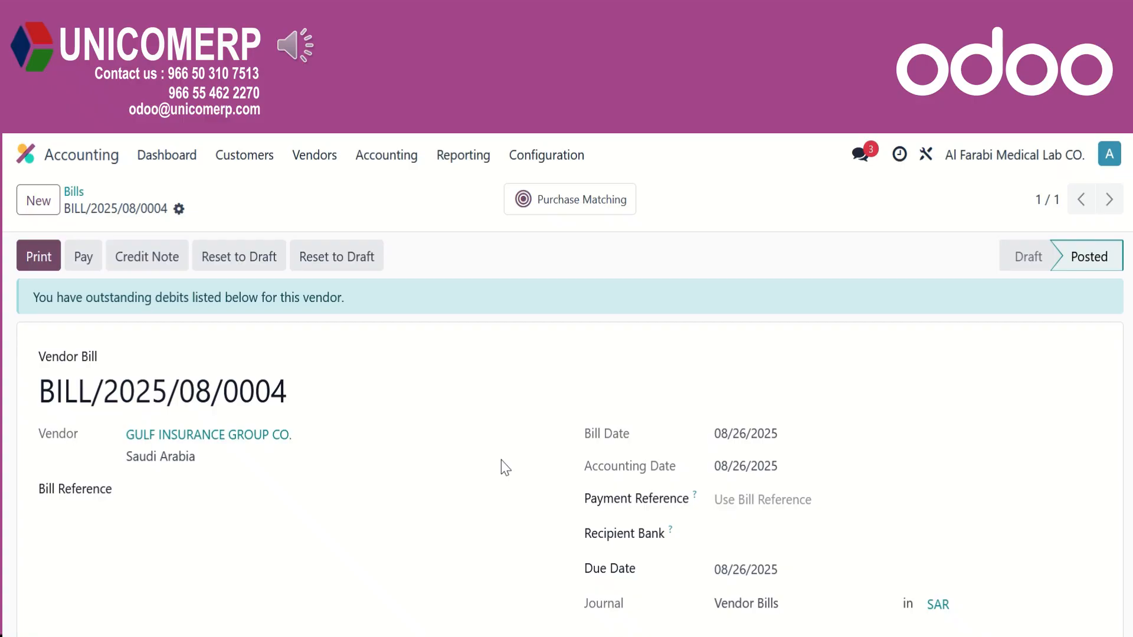
{"action": "scroll", "coordinate": [501, 466], "scroll_direction": "down", "scroll_amount": 3}
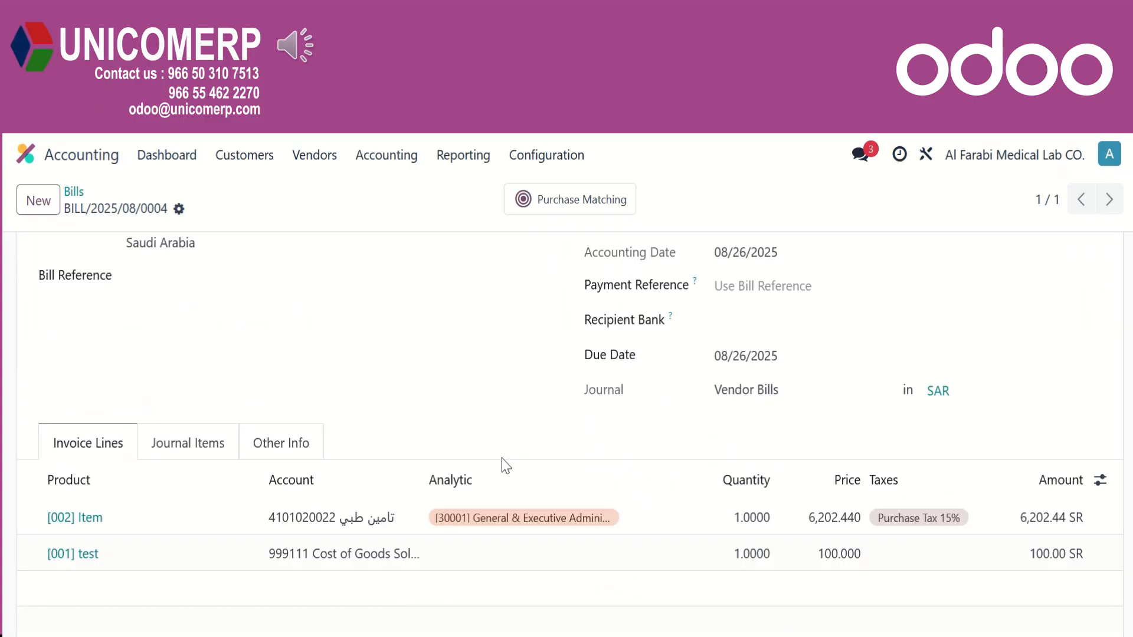
{"action": "scroll", "coordinate": [505, 466], "scroll_direction": "up", "scroll_amount": 3}
View the bill's credit note form without reversing the bill and examine its totals and outstanding debits.
{"action": "left_click", "coordinate": [170, 266]}
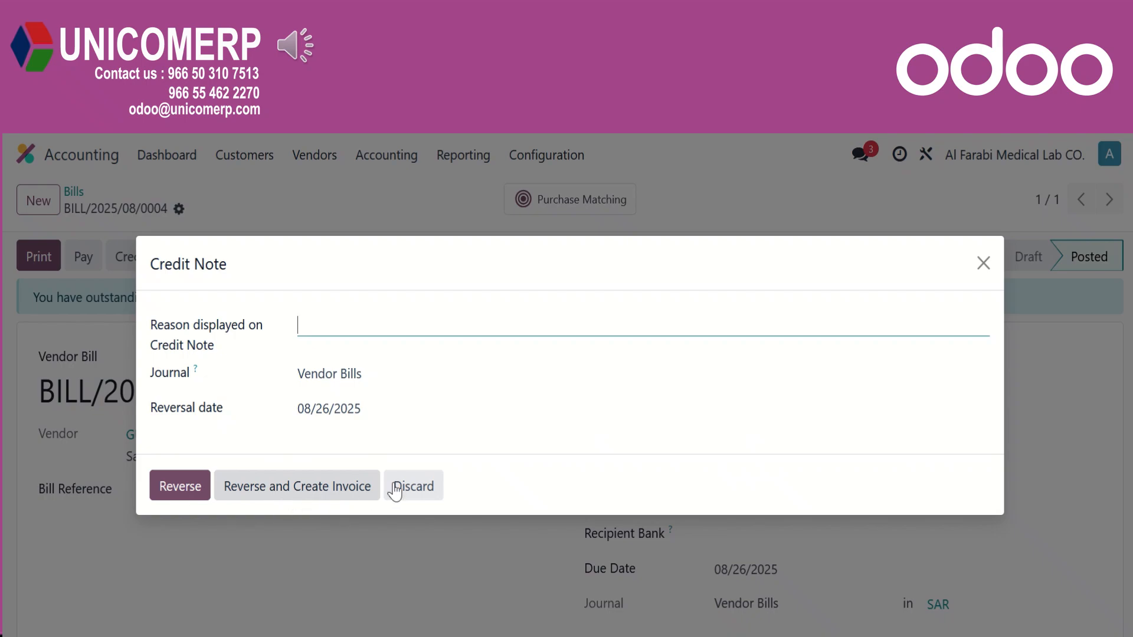
{"action": "left_click", "coordinate": [983, 263]}
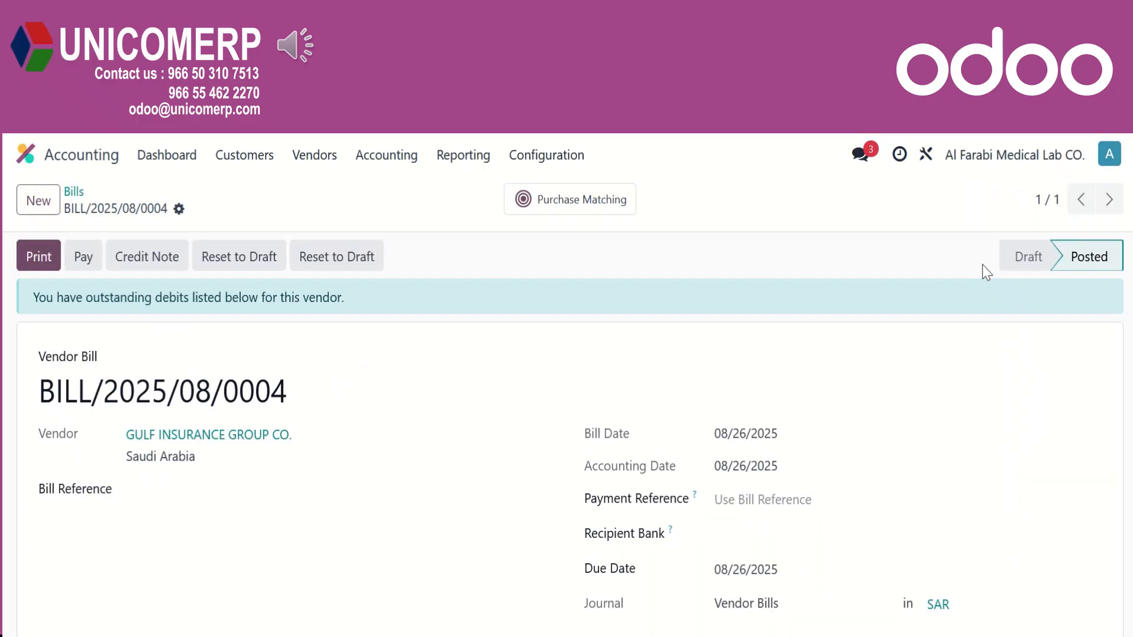
{"action": "scroll", "coordinate": [626, 472], "scroll_direction": "down", "scroll_amount": 3}
{"action": "scroll", "coordinate": [627, 472], "scroll_direction": "down", "scroll_amount": 7}
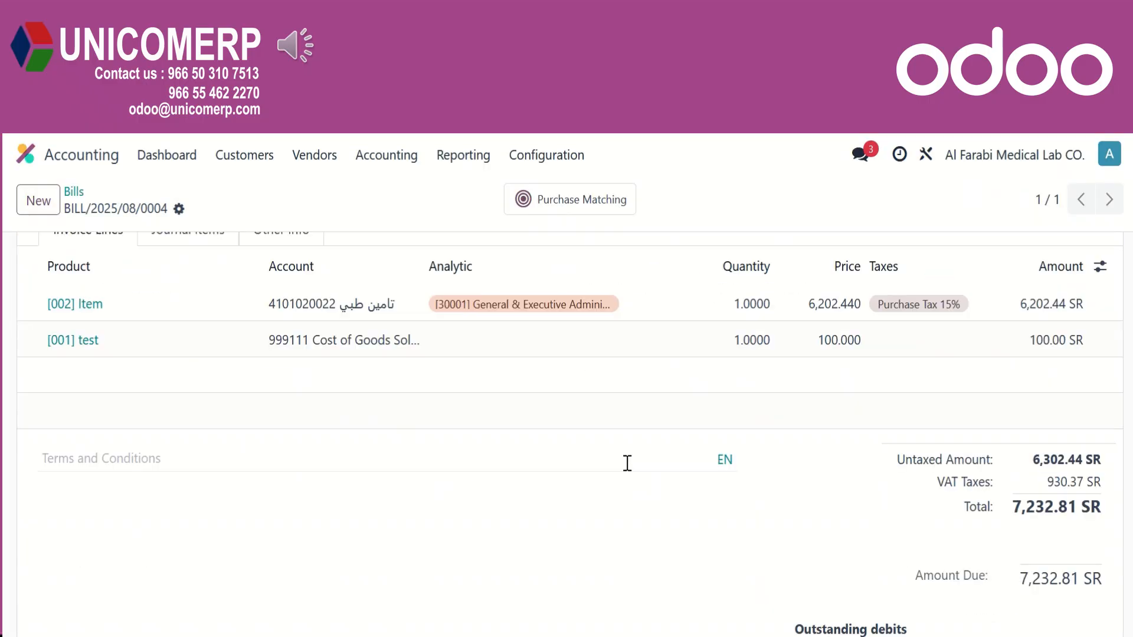
{"action": "scroll", "coordinate": [828, 480], "scroll_direction": "down", "scroll_amount": 5}
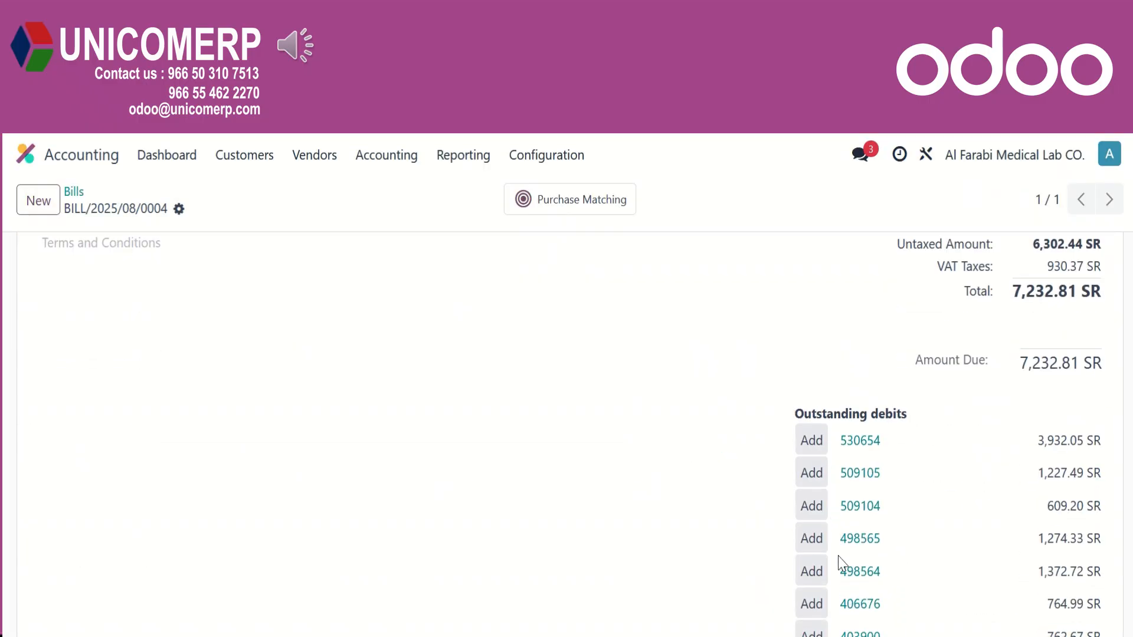
{"action": "scroll", "coordinate": [837, 560], "scroll_direction": "up", "scroll_amount": 4}
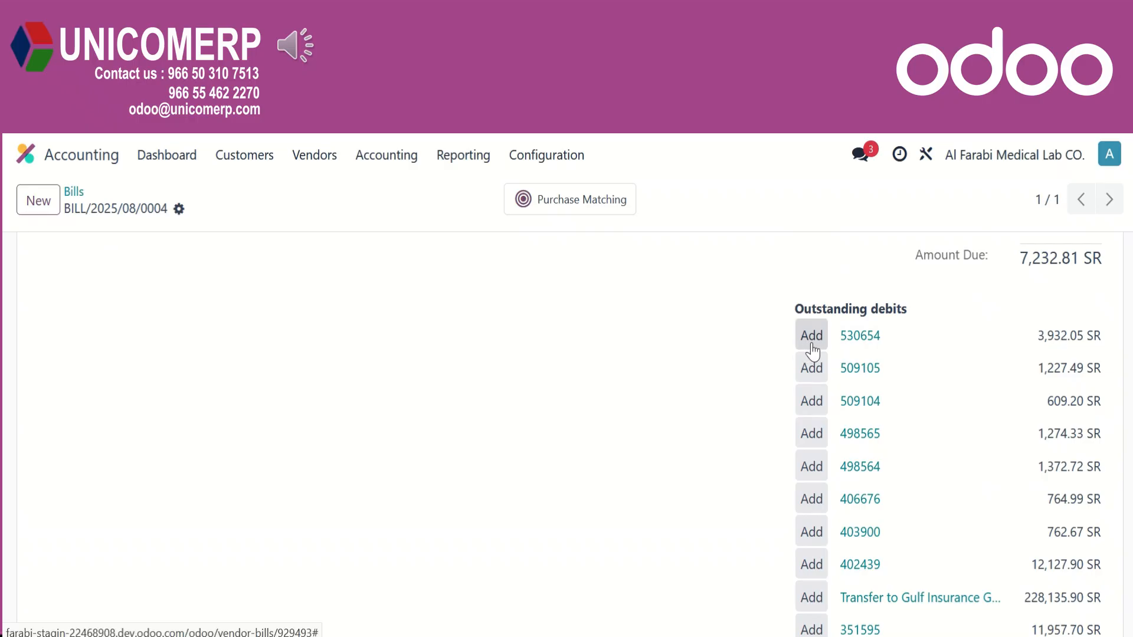
{"action": "scroll", "coordinate": [653, 439], "scroll_direction": "up", "scroll_amount": 6}
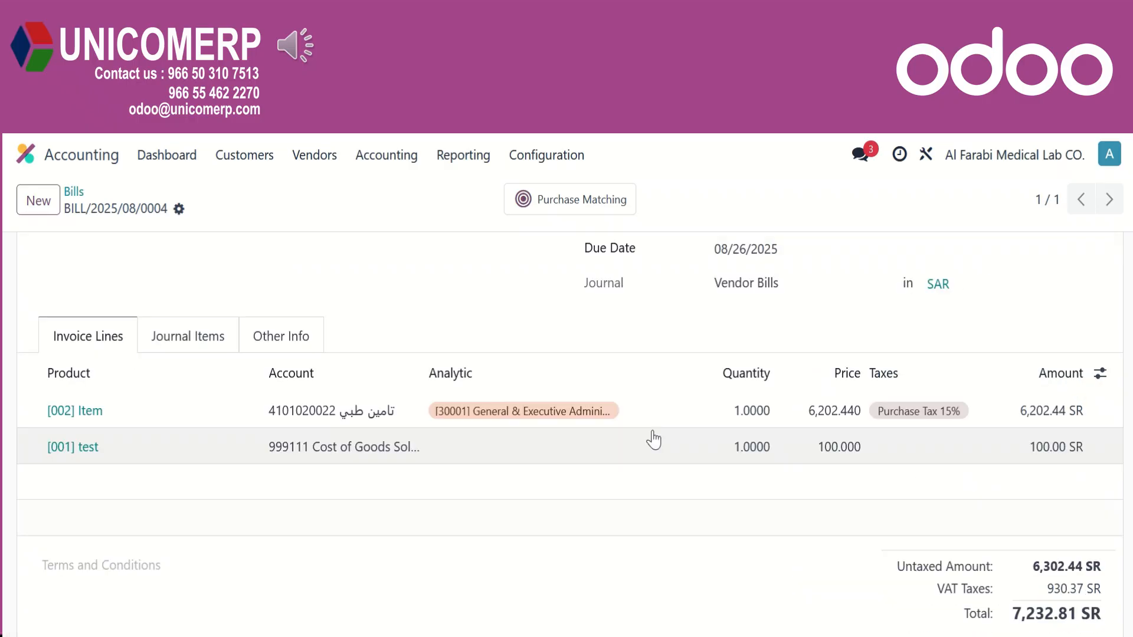
{"action": "scroll", "coordinate": [653, 439], "scroll_direction": "up", "scroll_amount": 5}
Register a manual payment for the bill's full amount through the Bank 001 journal.
{"action": "left_click", "coordinate": [82, 259]}
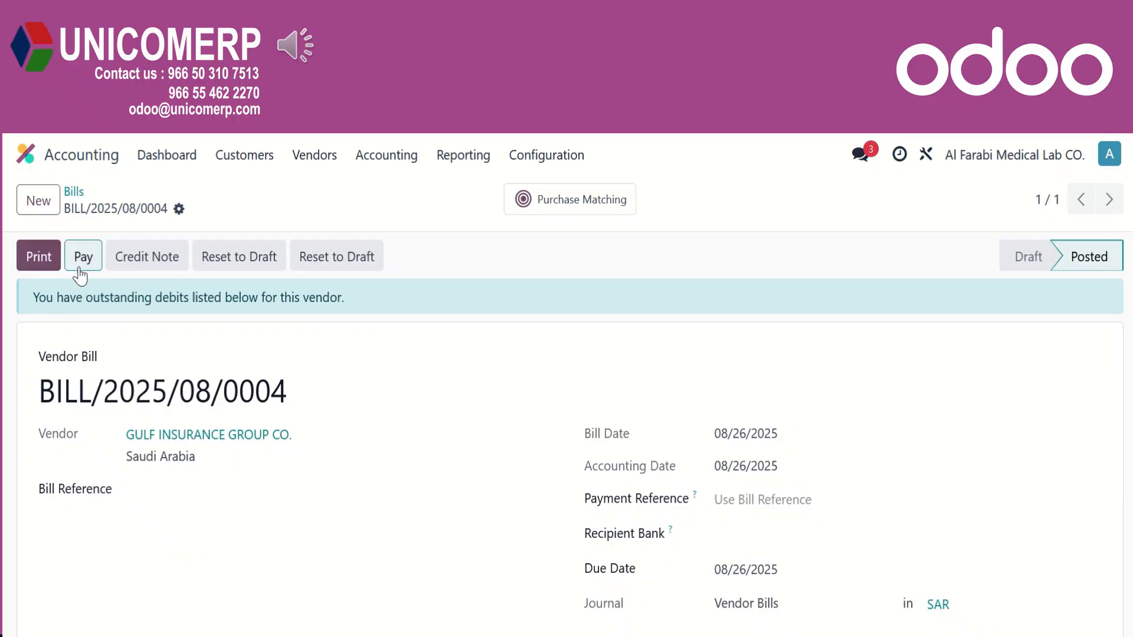
{"action": "left_click", "coordinate": [425, 331]}
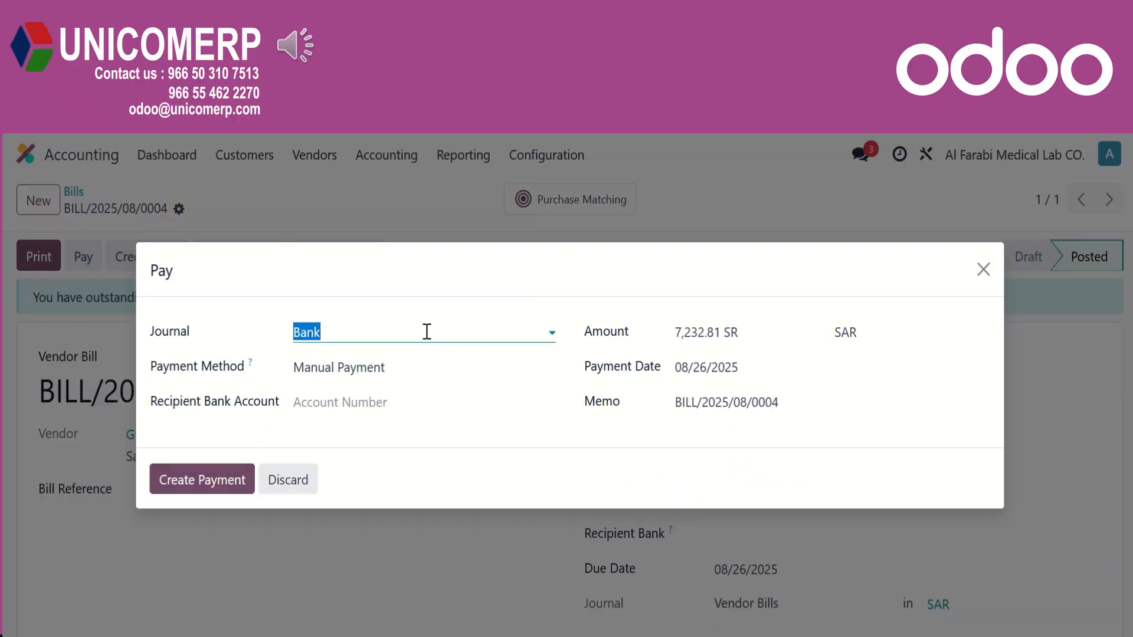
{"action": "key", "text": "Escape"}
{"action": "left_click", "coordinate": [205, 481]}
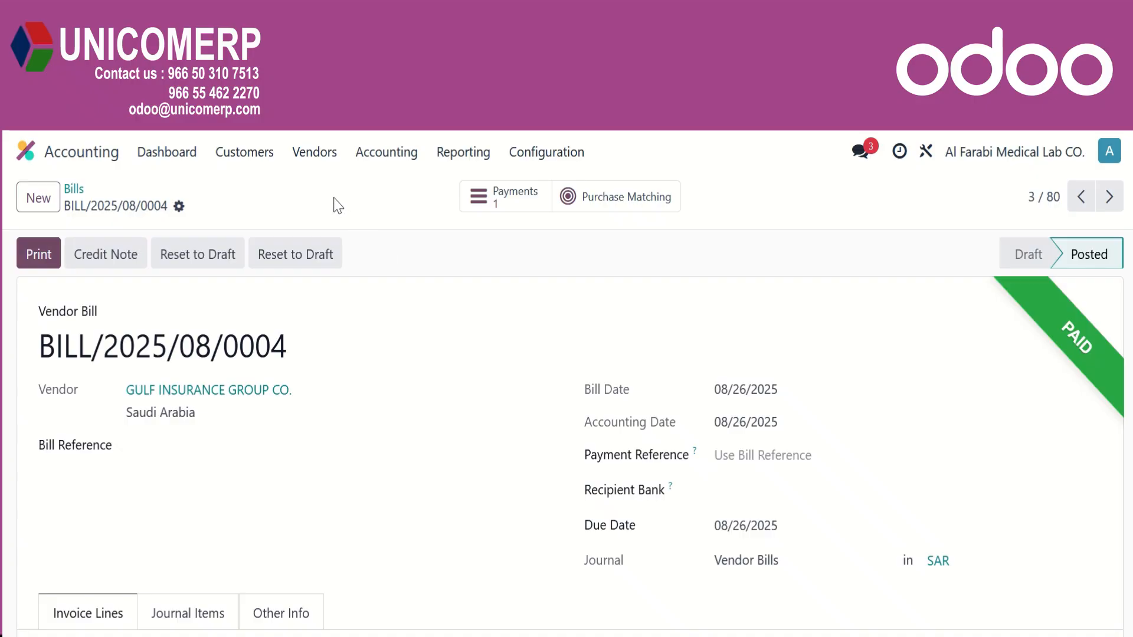
Start a new vendor credit note for GULF INSURANCE GROUP CO. with the bill date 08/26/2025.
{"action": "left_click", "coordinate": [330, 160]}
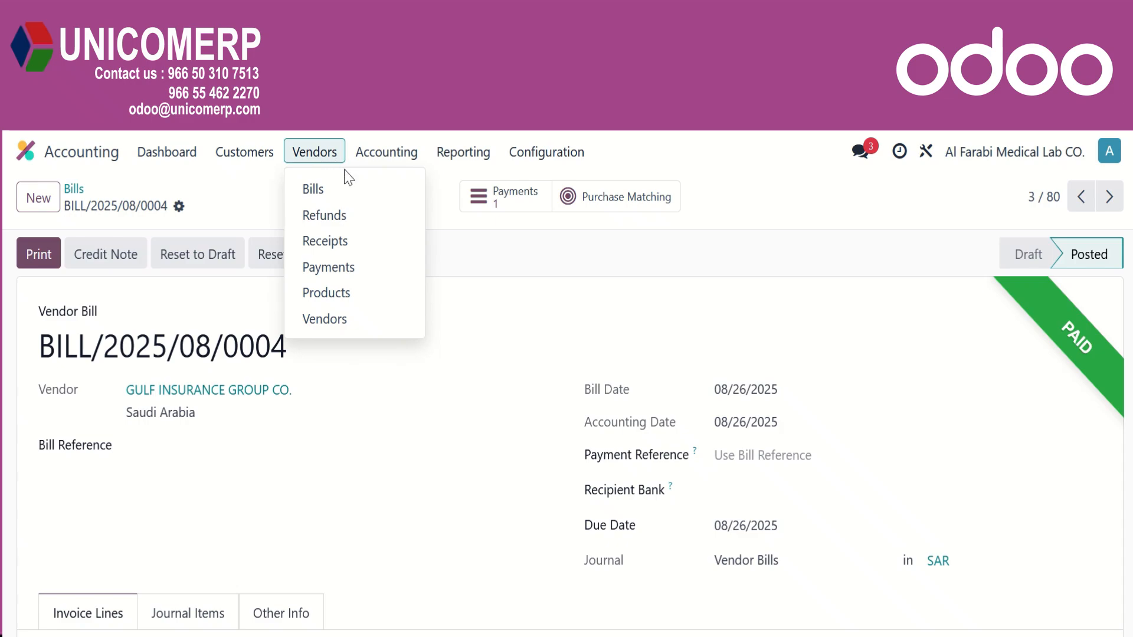
{"action": "left_click", "coordinate": [339, 215]}
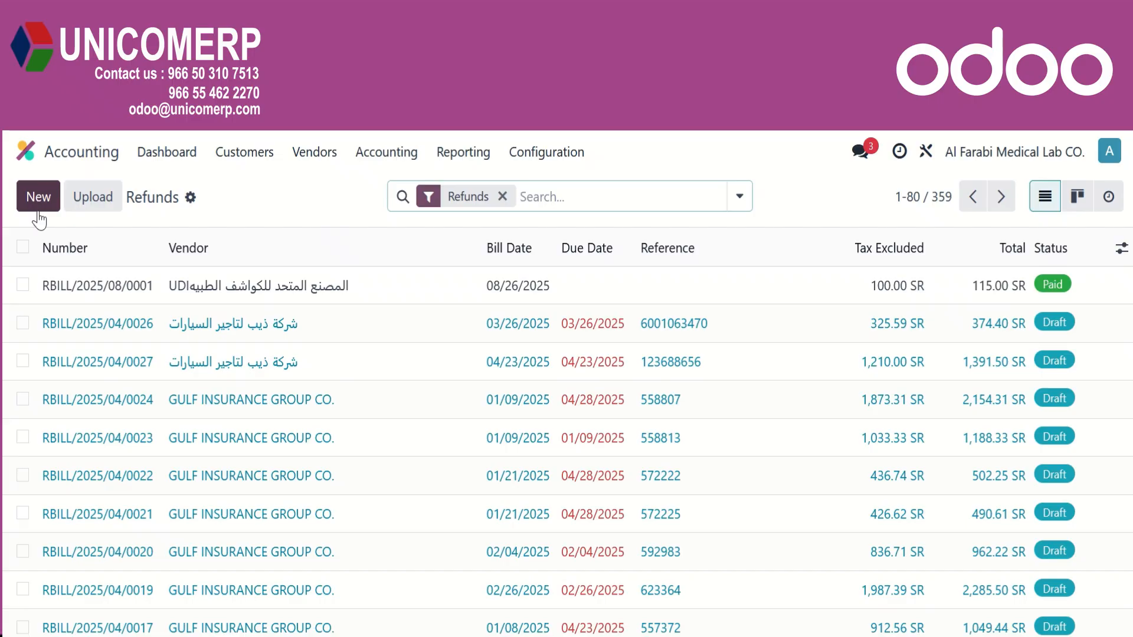
{"action": "left_click", "coordinate": [38, 214]}
{"action": "left_click", "coordinate": [245, 390]}
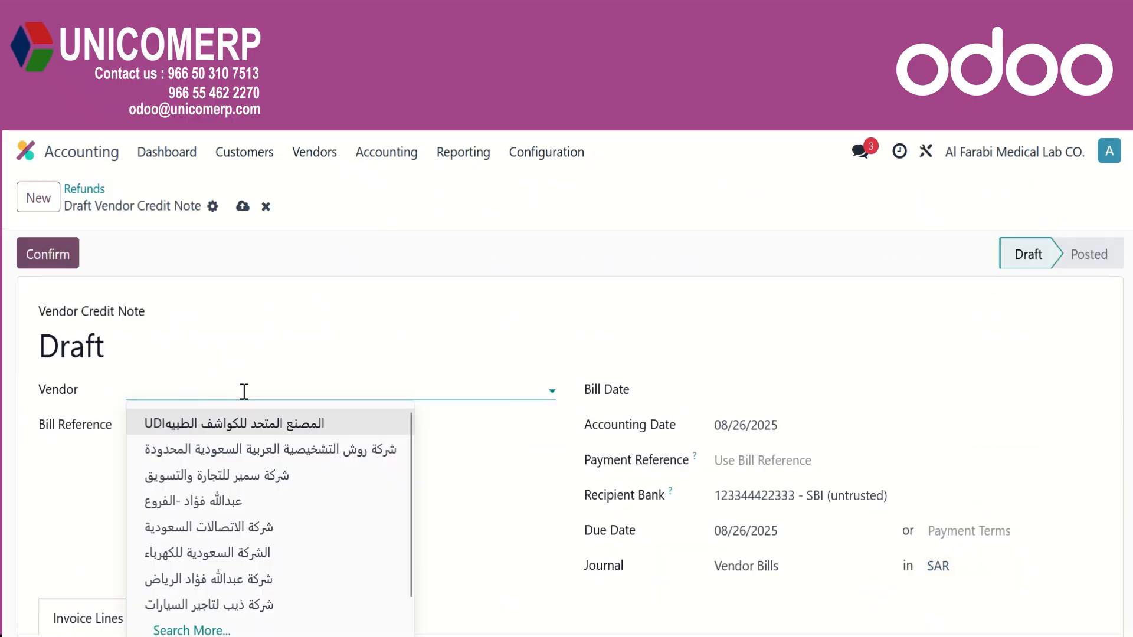
{"action": "type", "text": "gulf"}
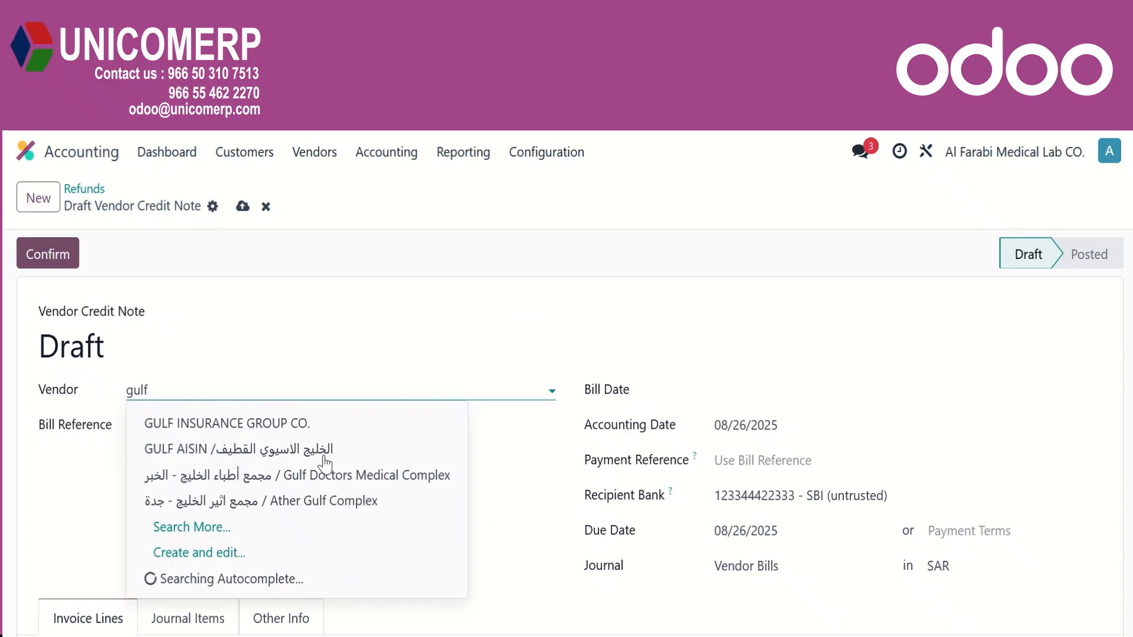
{"action": "left_click", "coordinate": [327, 431]}
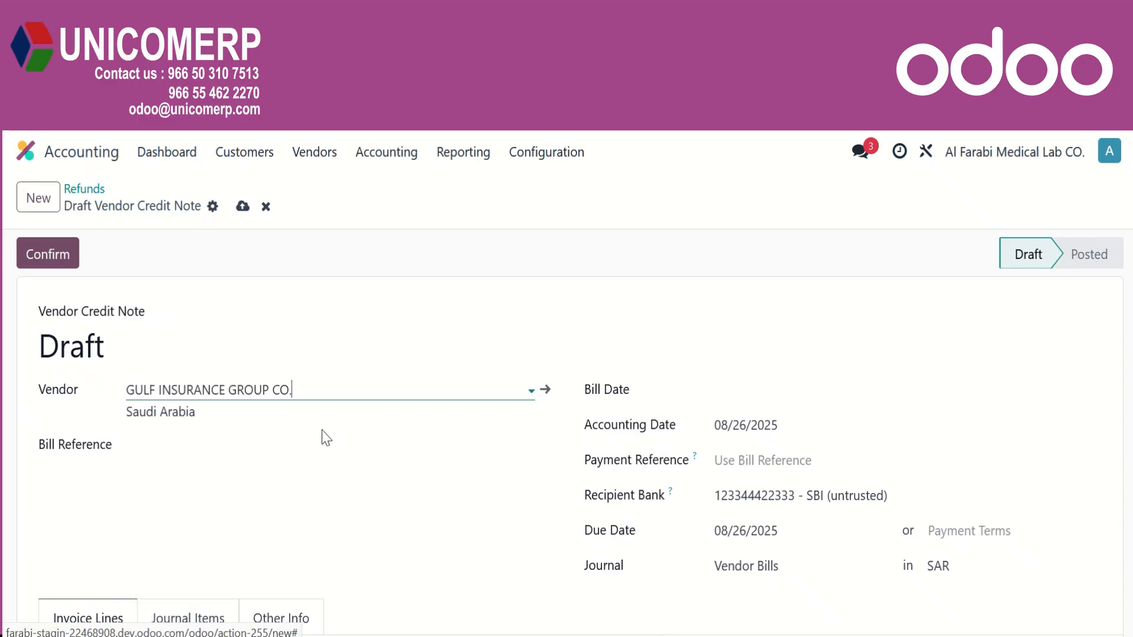
{"action": "left_click", "coordinate": [722, 400]}
{"action": "left_click", "coordinate": [501, 499]}
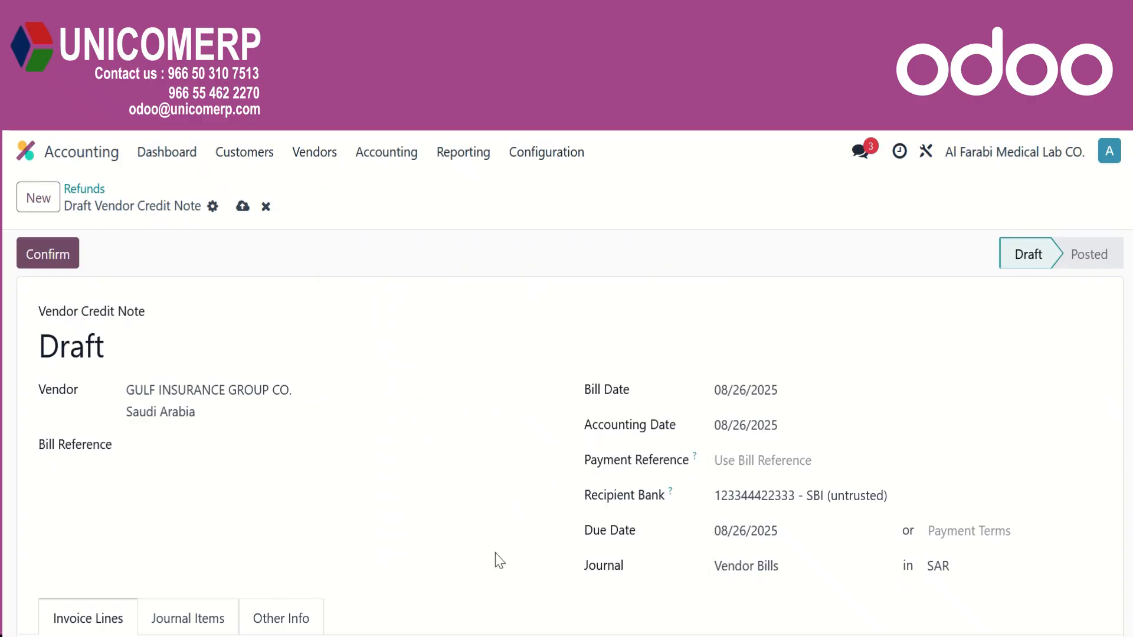
Add an invoice line to the credit note for the product [04012] AESKUSLIDES EMA IgA 100 with a price of 100.
{"action": "scroll", "coordinate": [501, 557], "scroll_direction": "down", "scroll_amount": 2}
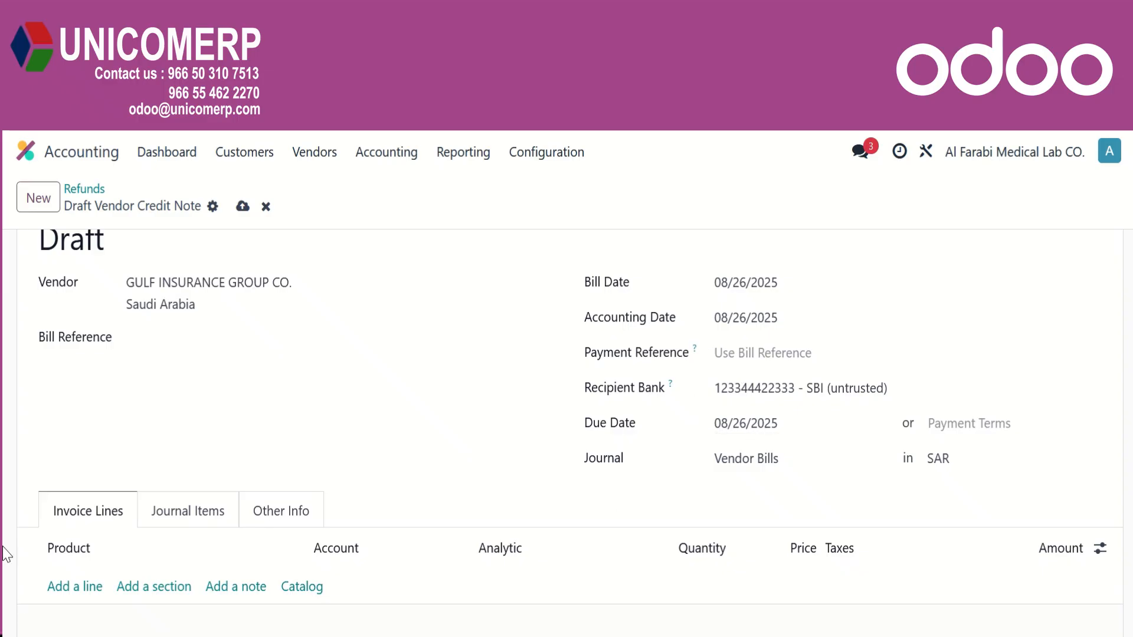
{"action": "scroll", "coordinate": [50, 596], "scroll_direction": "down", "scroll_amount": 4}
{"action": "left_click", "coordinate": [76, 373]}
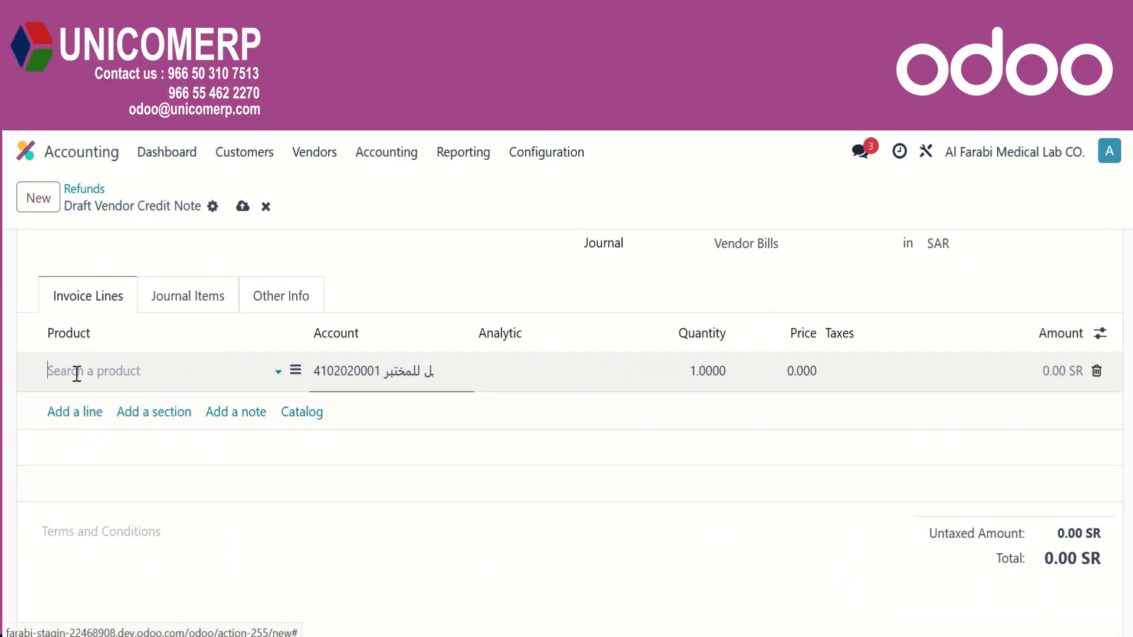
{"action": "left_click", "coordinate": [97, 377]}
{"action": "left_click", "coordinate": [169, 475]}
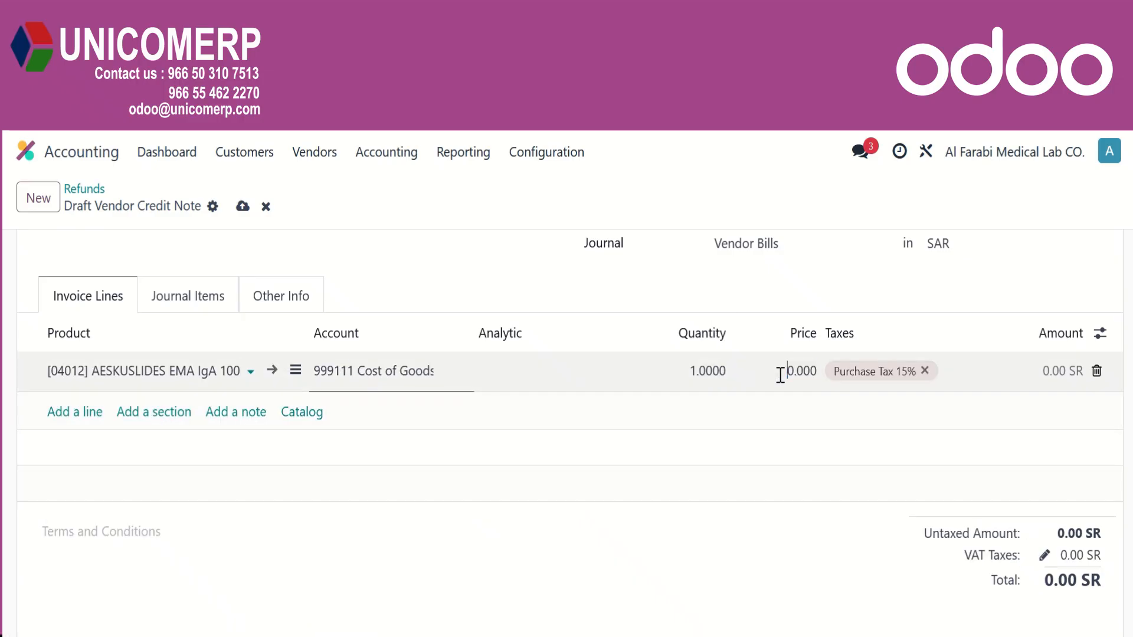
{"action": "left_click_drag", "start_coordinate": [781, 374], "coordinate": [833, 374]}
{"action": "type", "text": "100"}
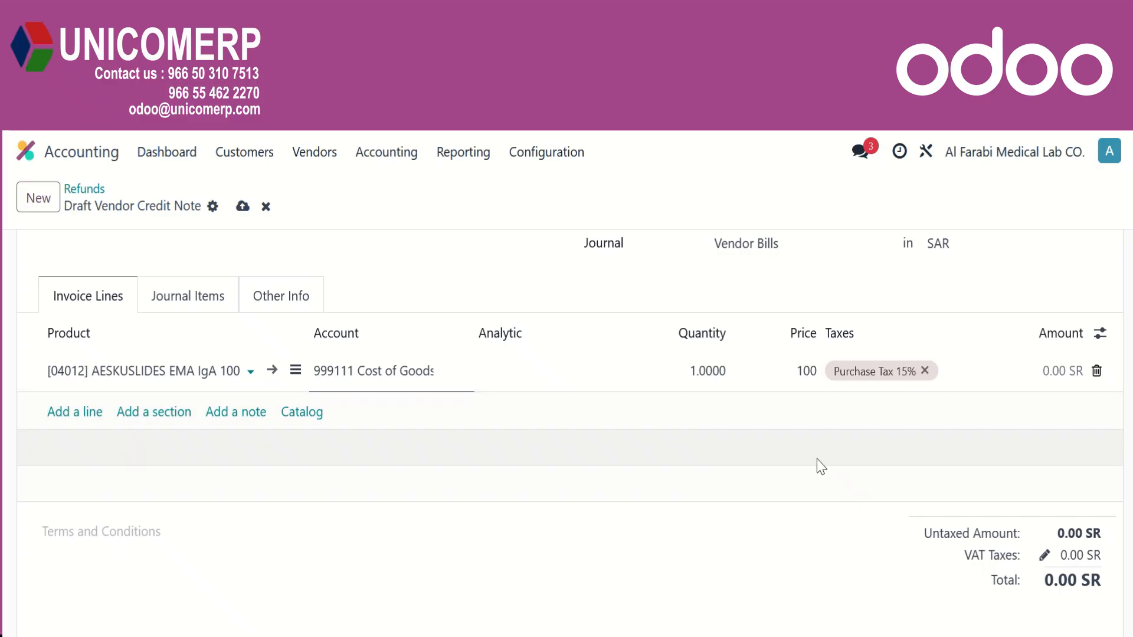
{"action": "left_click", "coordinate": [822, 499]}
Confirm the vendor credit note and register its full payment through the Bank 001 journal.
{"action": "scroll", "coordinate": [298, 422], "scroll_direction": "up", "scroll_amount": 5}
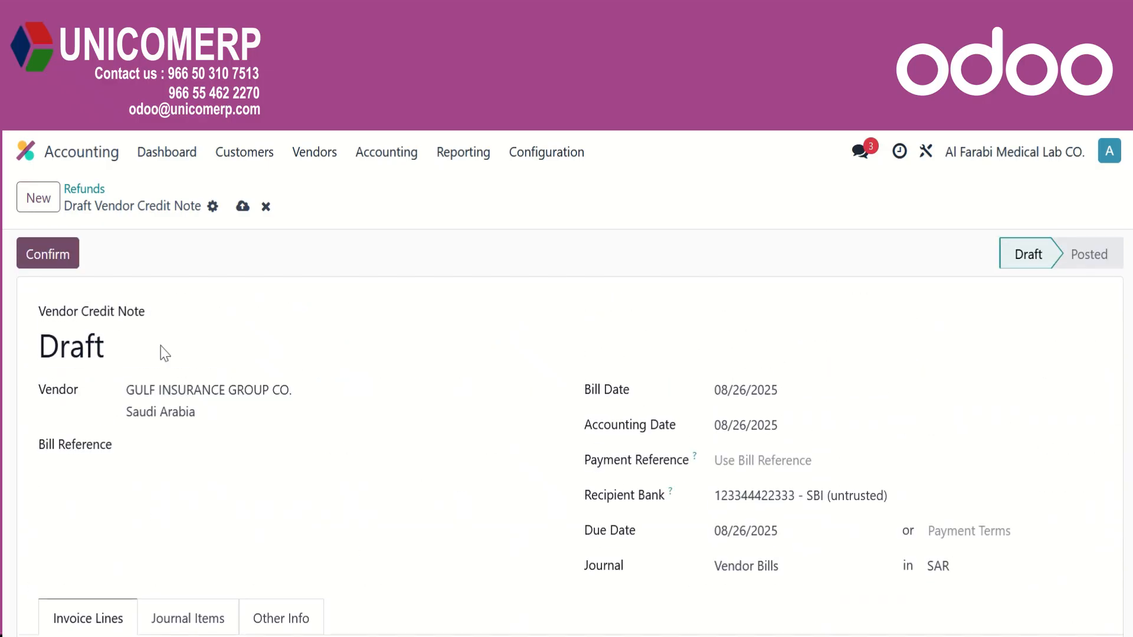
{"action": "left_click", "coordinate": [52, 258]}
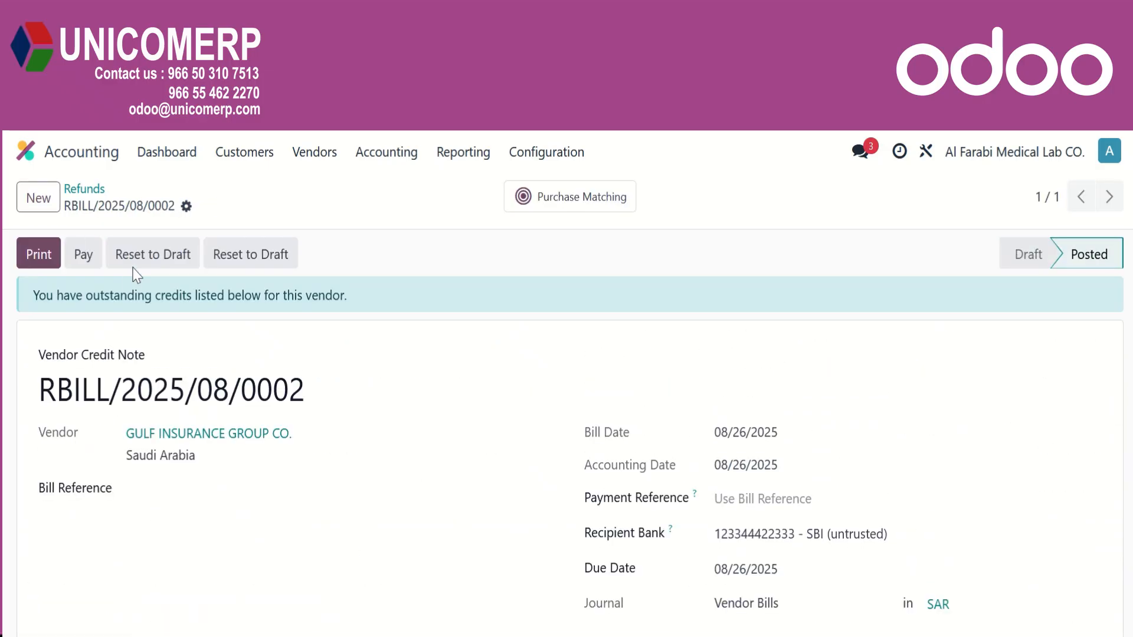
{"action": "left_click", "coordinate": [76, 264]}
{"action": "left_click", "coordinate": [344, 330]}
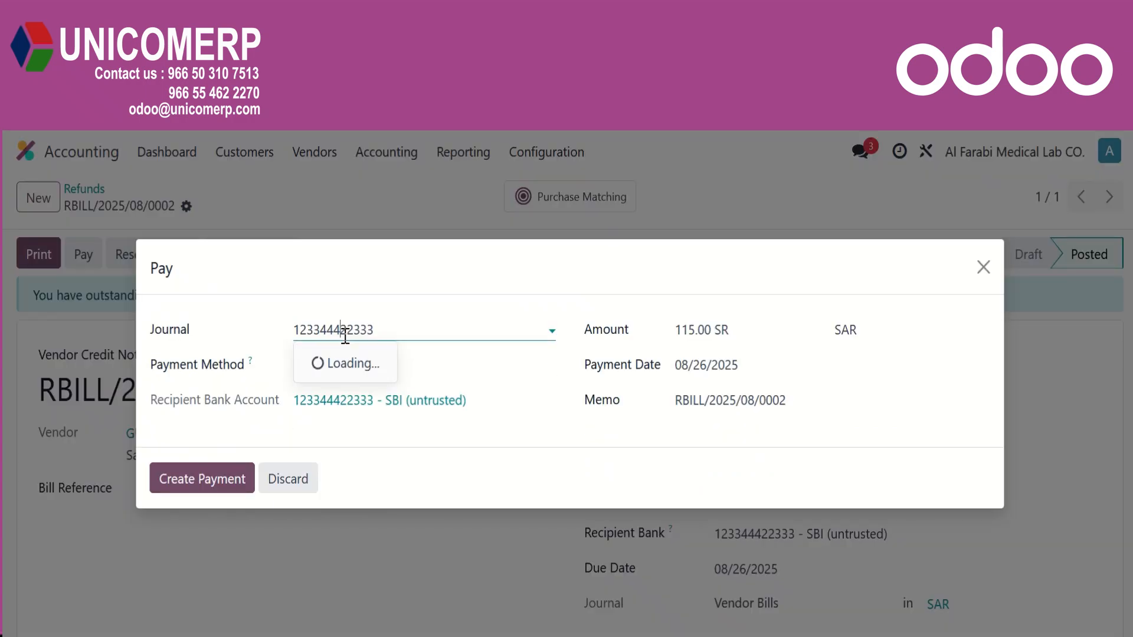
{"action": "left_click", "coordinate": [358, 544]}
{"action": "left_click", "coordinate": [214, 479]}
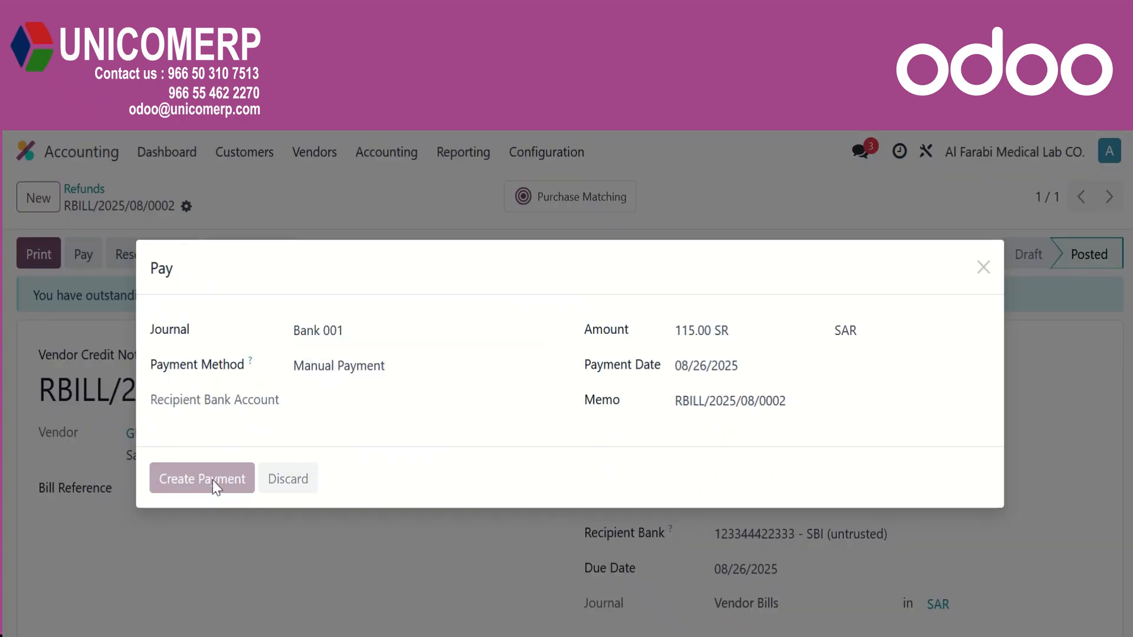
Start a new outgoing vendor payment for GULF INSURANCE GROUP CO.
{"action": "left_click", "coordinate": [309, 156]}
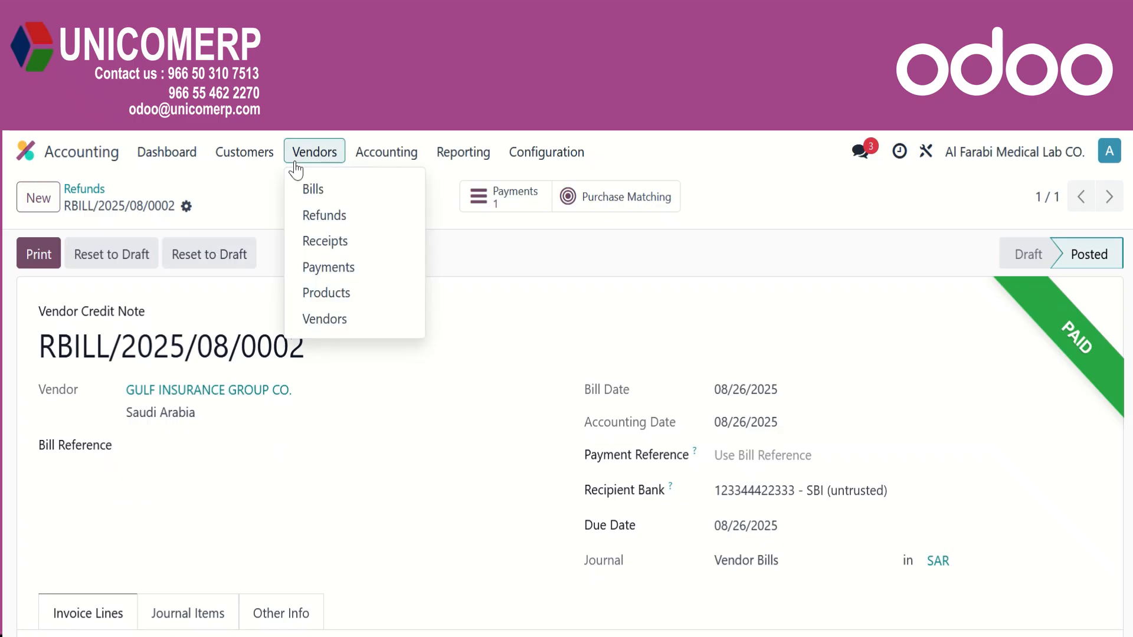
{"action": "left_click", "coordinate": [346, 268]}
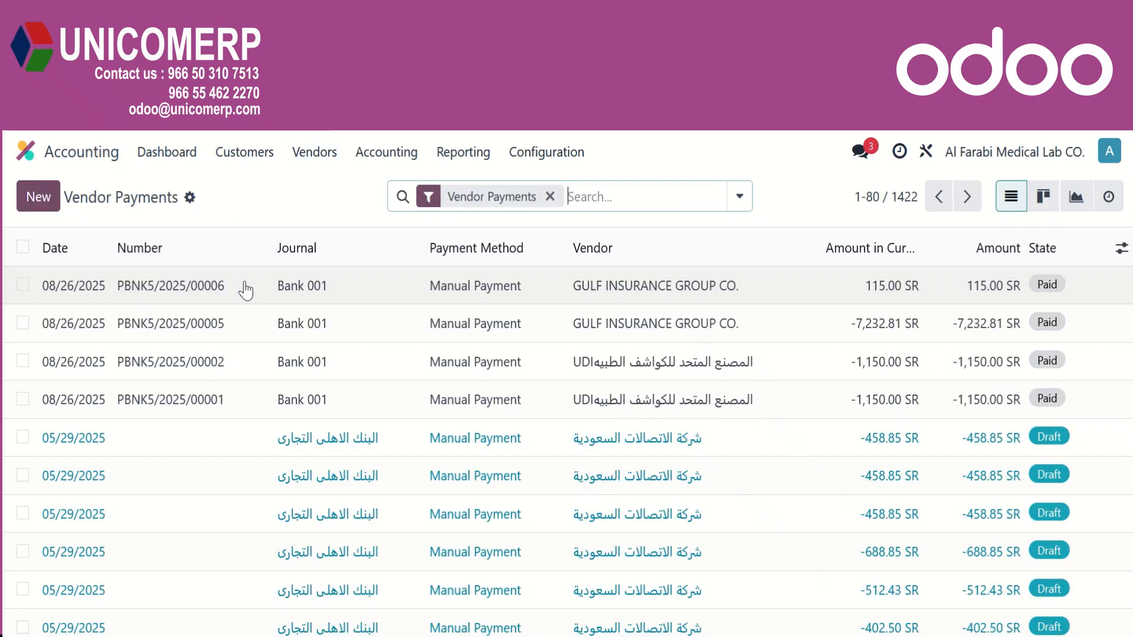
{"action": "left_click", "coordinate": [37, 198]}
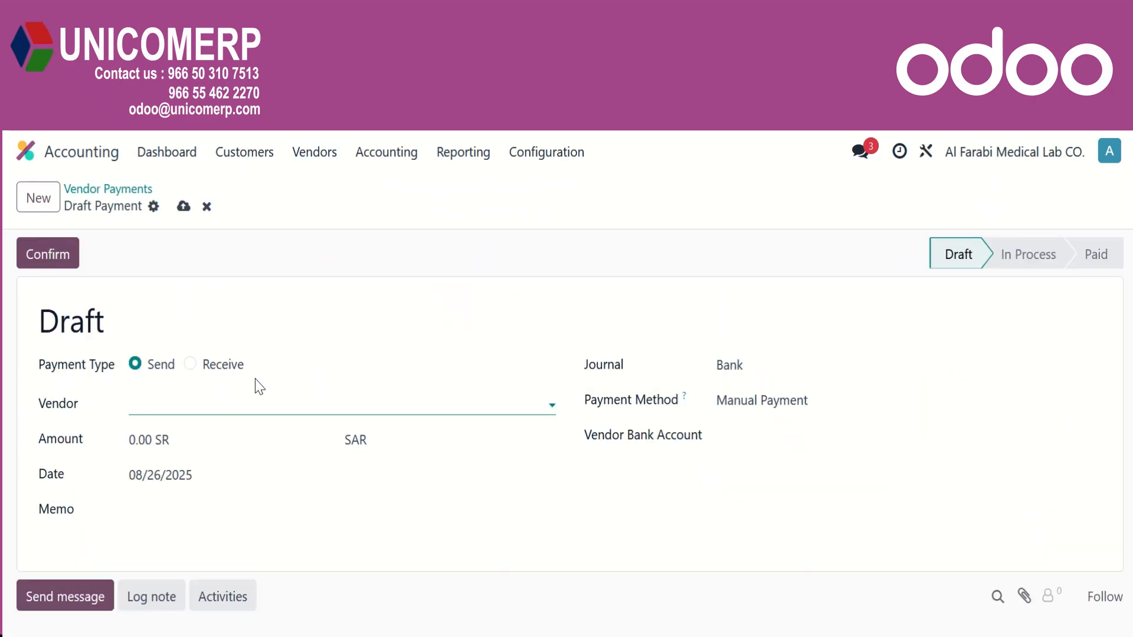
{"action": "left_click", "coordinate": [253, 405]}
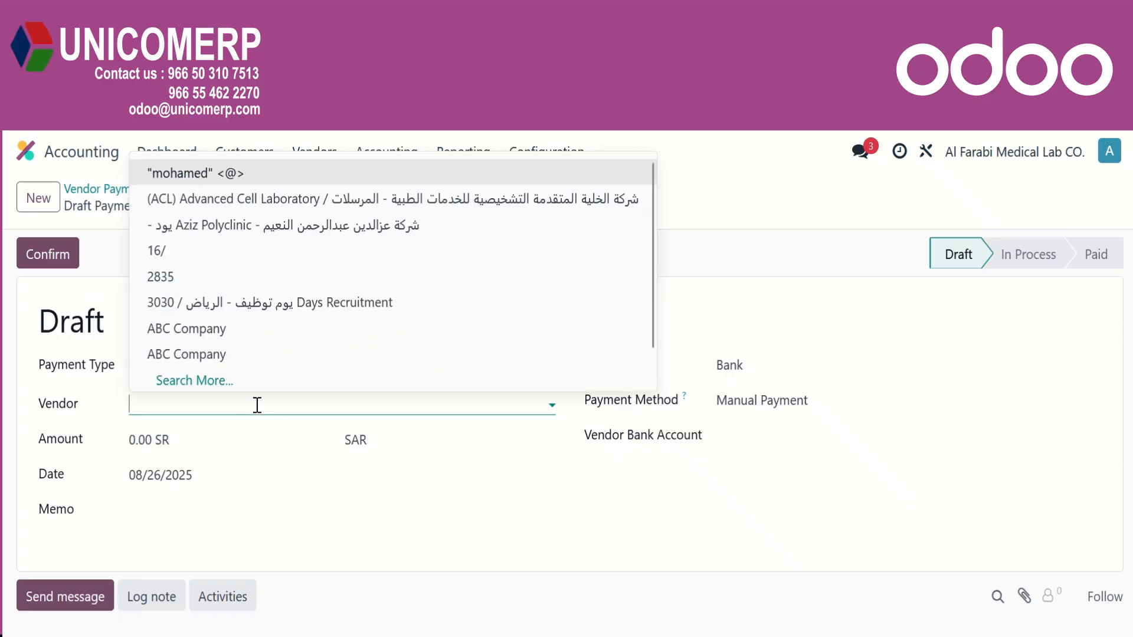
{"action": "type", "text": "gulf"}
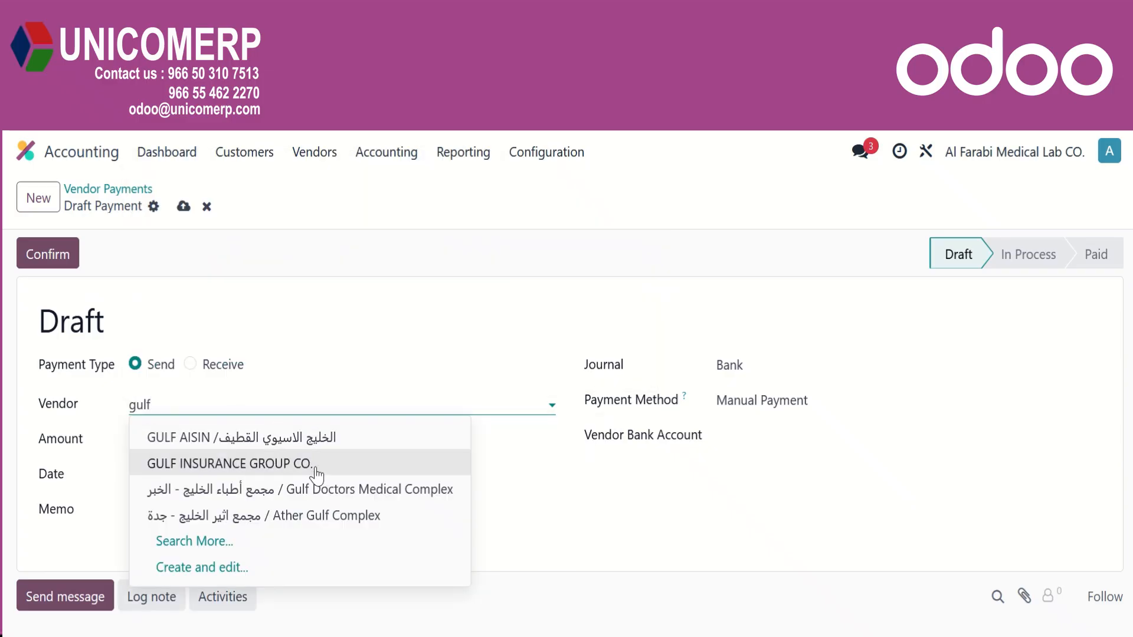
{"action": "left_click", "coordinate": [317, 466]}
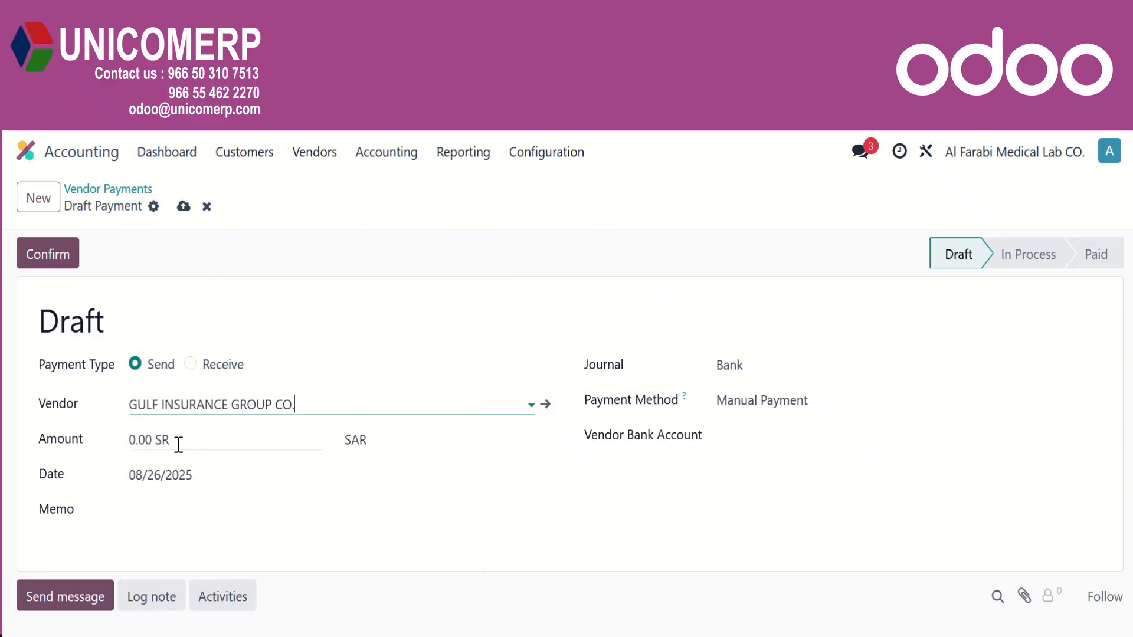
Set the vendor payment's amount to 2,500.00 SR and its journal to Bank 001, and confirm the payment.
{"action": "left_click", "coordinate": [155, 442]}
{"action": "type", "text": "2,50"}
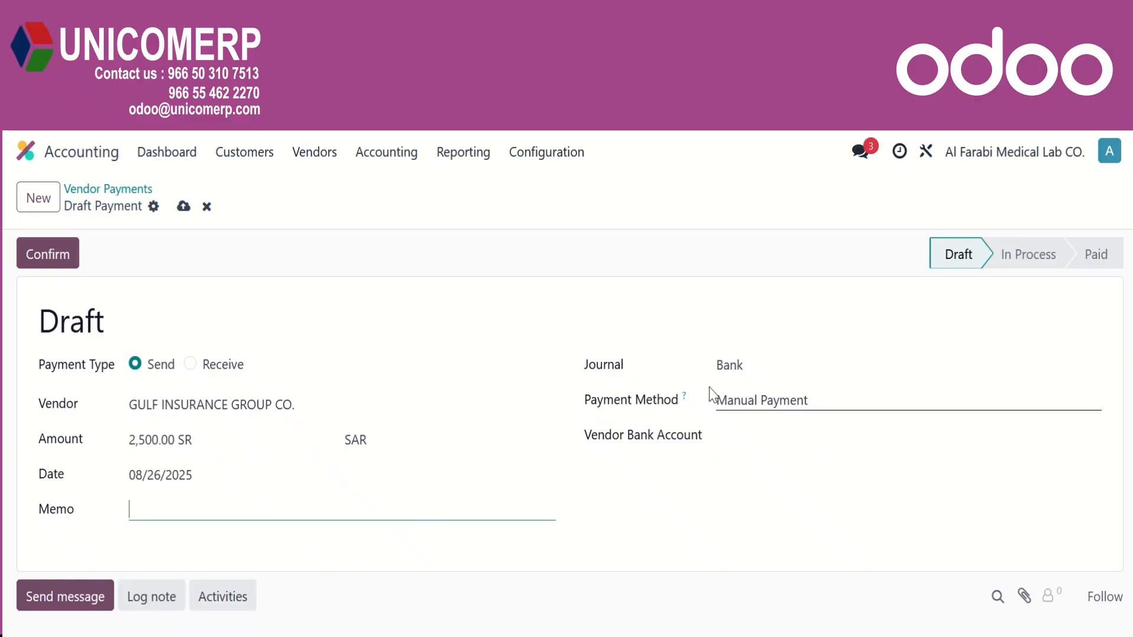
{"action": "left_click", "coordinate": [727, 363]}
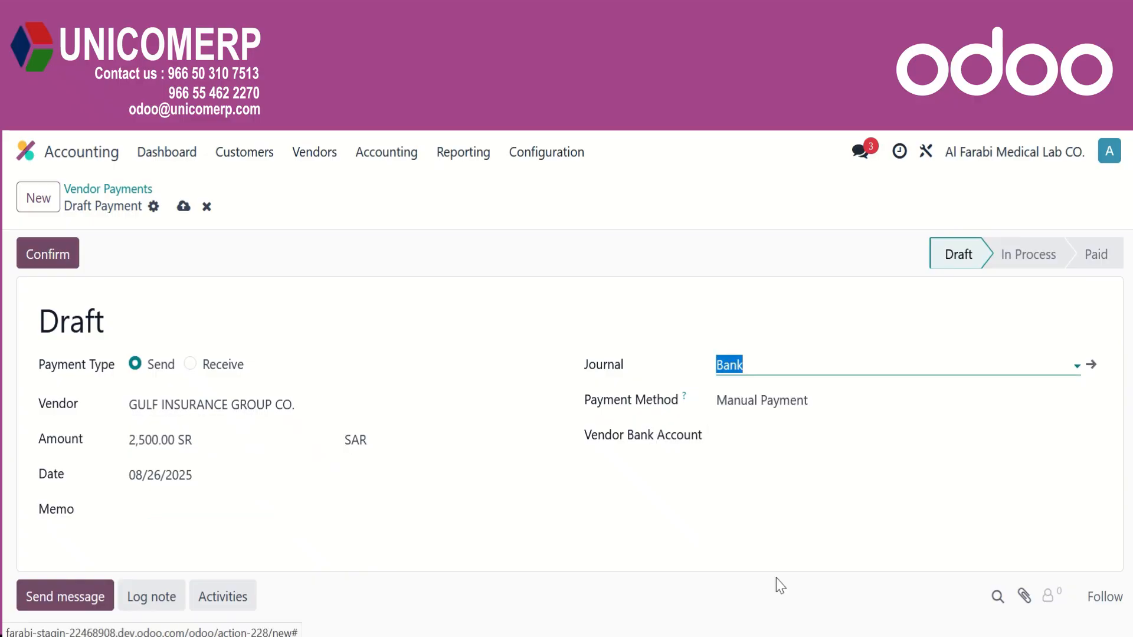
{"action": "left_click", "coordinate": [511, 540]}
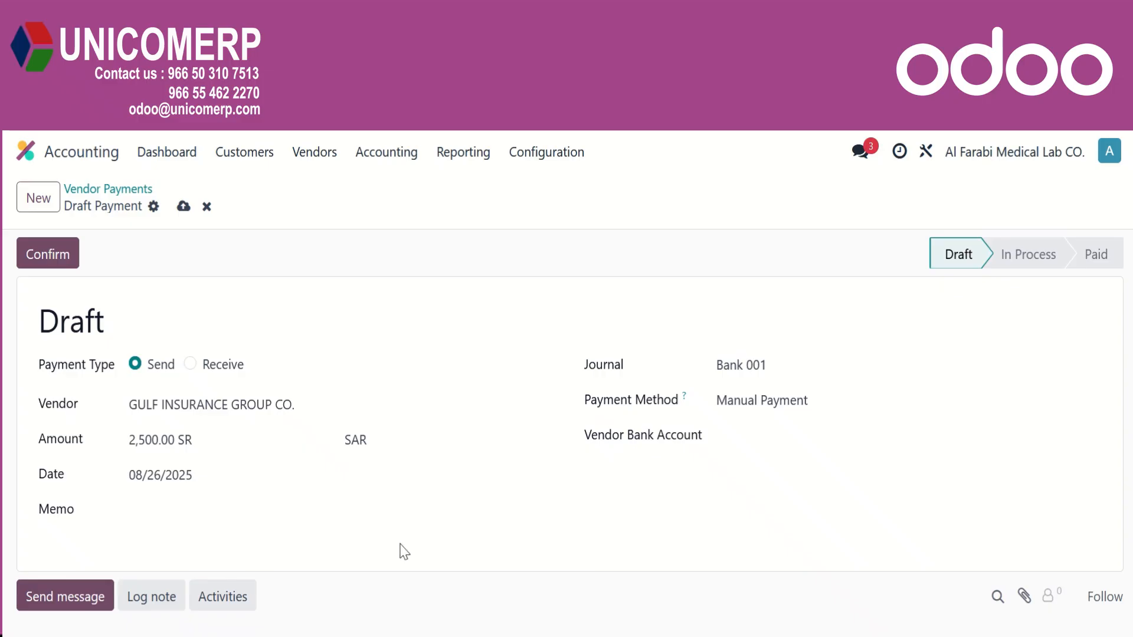
{"action": "left_click", "coordinate": [50, 253]}
Open the unpaid GULF INSURANCE GROUP CO. bill BILL/2025/08/0005 and reconcile it with the outstanding payment PBNK5/2025/00007.
{"action": "left_click", "coordinate": [295, 154]}
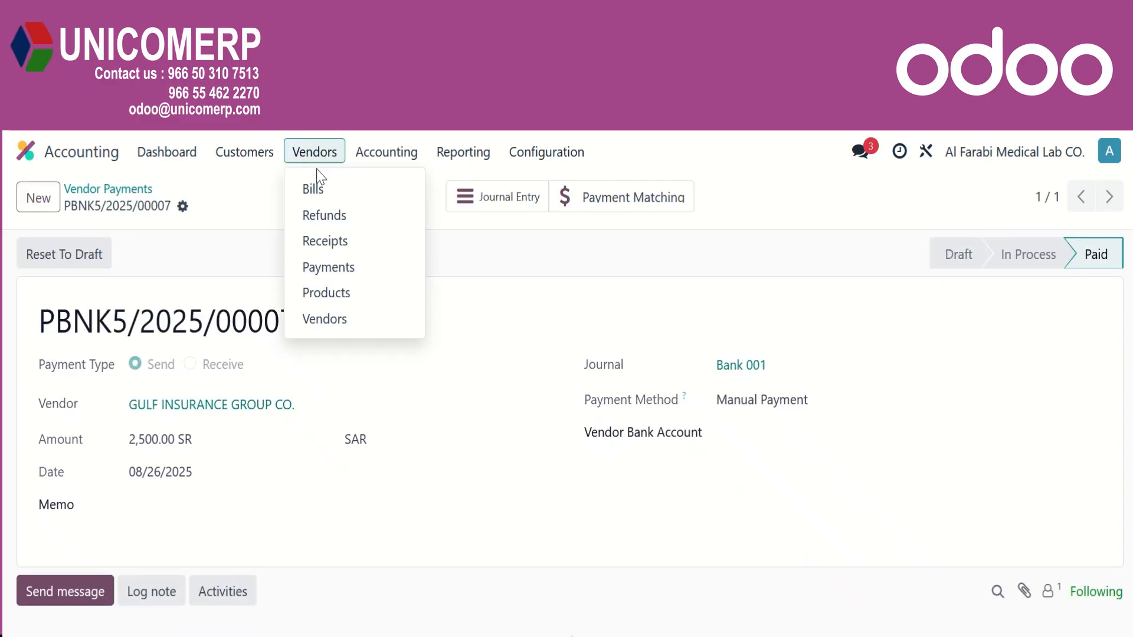
{"action": "left_click", "coordinate": [312, 188]}
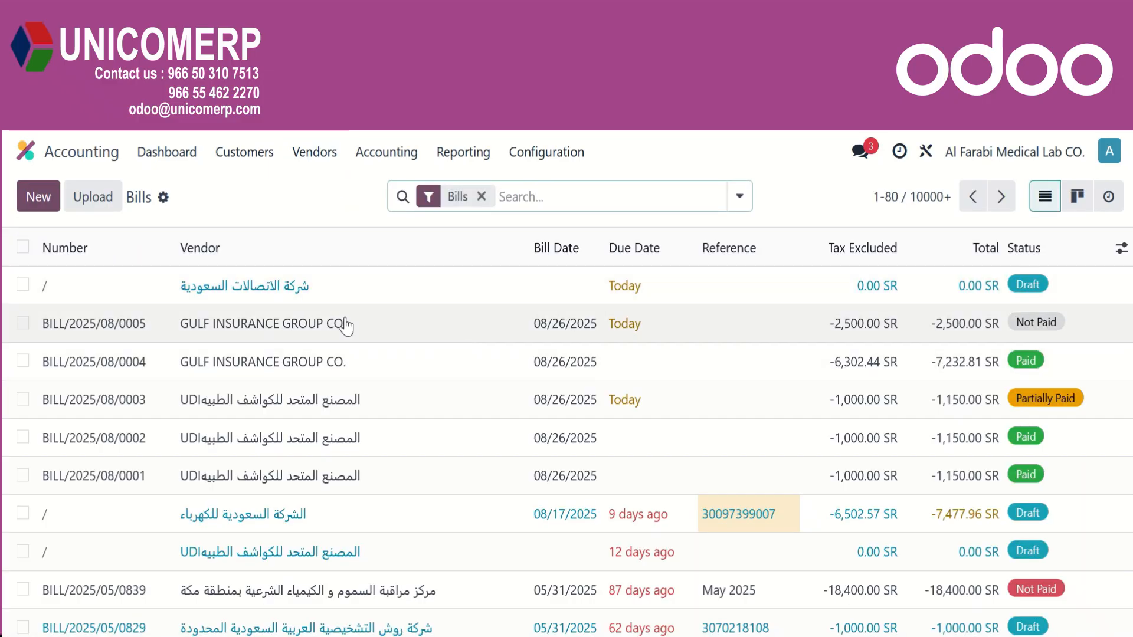
{"action": "left_click", "coordinate": [347, 325]}
{"action": "scroll", "coordinate": [892, 468], "scroll_direction": "down", "scroll_amount": 10}
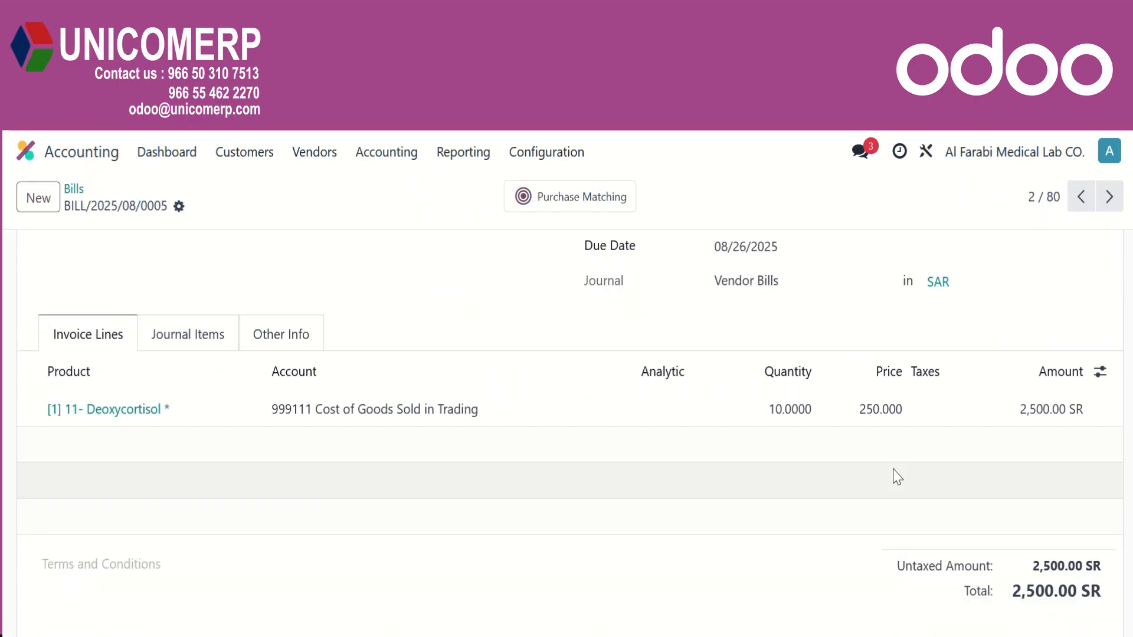
{"action": "left_click", "coordinate": [811, 525]}
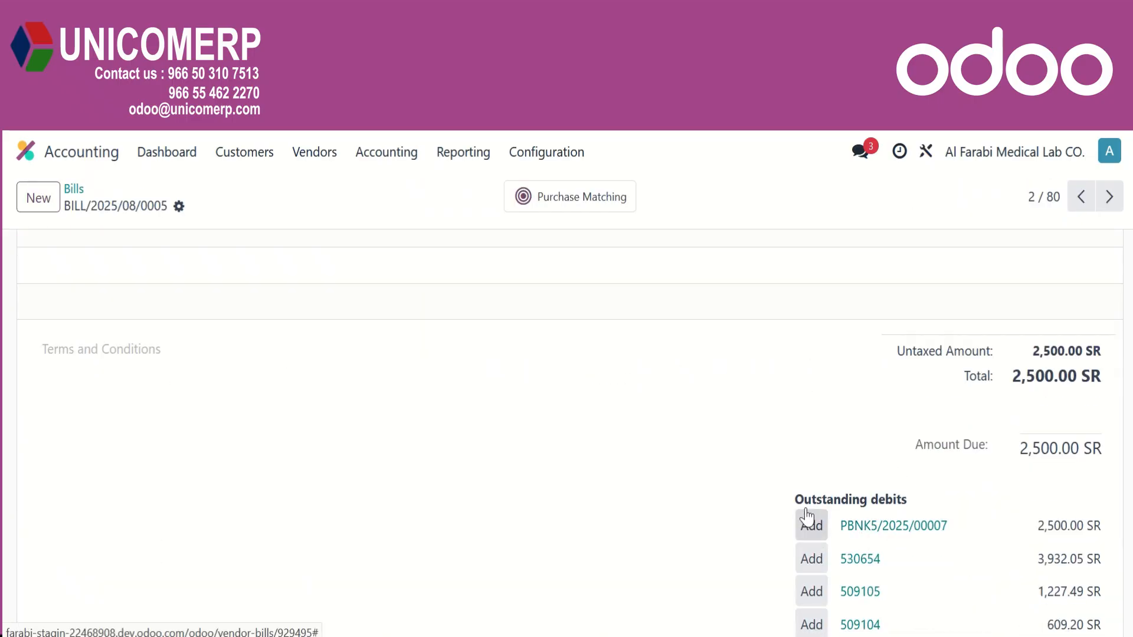
{"action": "scroll", "coordinate": [962, 449], "scroll_direction": "up", "scroll_amount": 2}
{"action": "scroll", "coordinate": [943, 454], "scroll_direction": "up", "scroll_amount": 5}
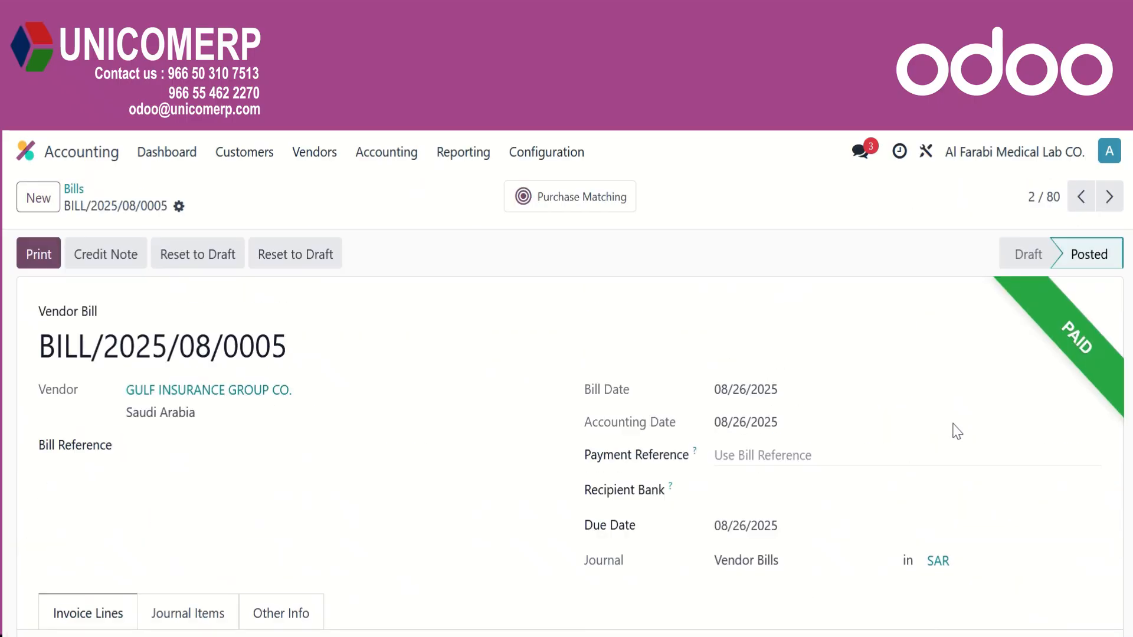